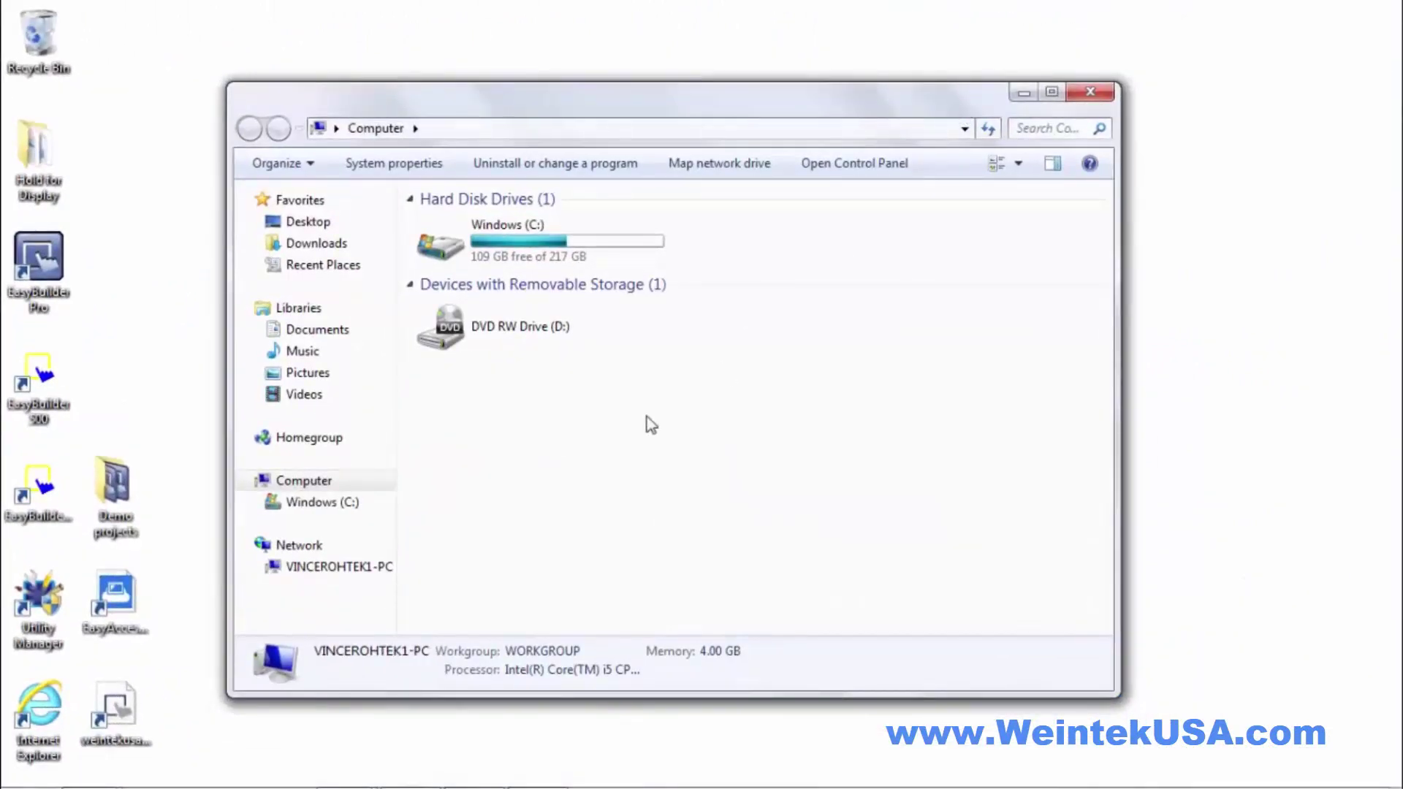
# Step: Open the C:\EBproV6 folder in Explorer and scroll down to the ReleaseNote PDF
pyautogui.doubleClick(517, 251)
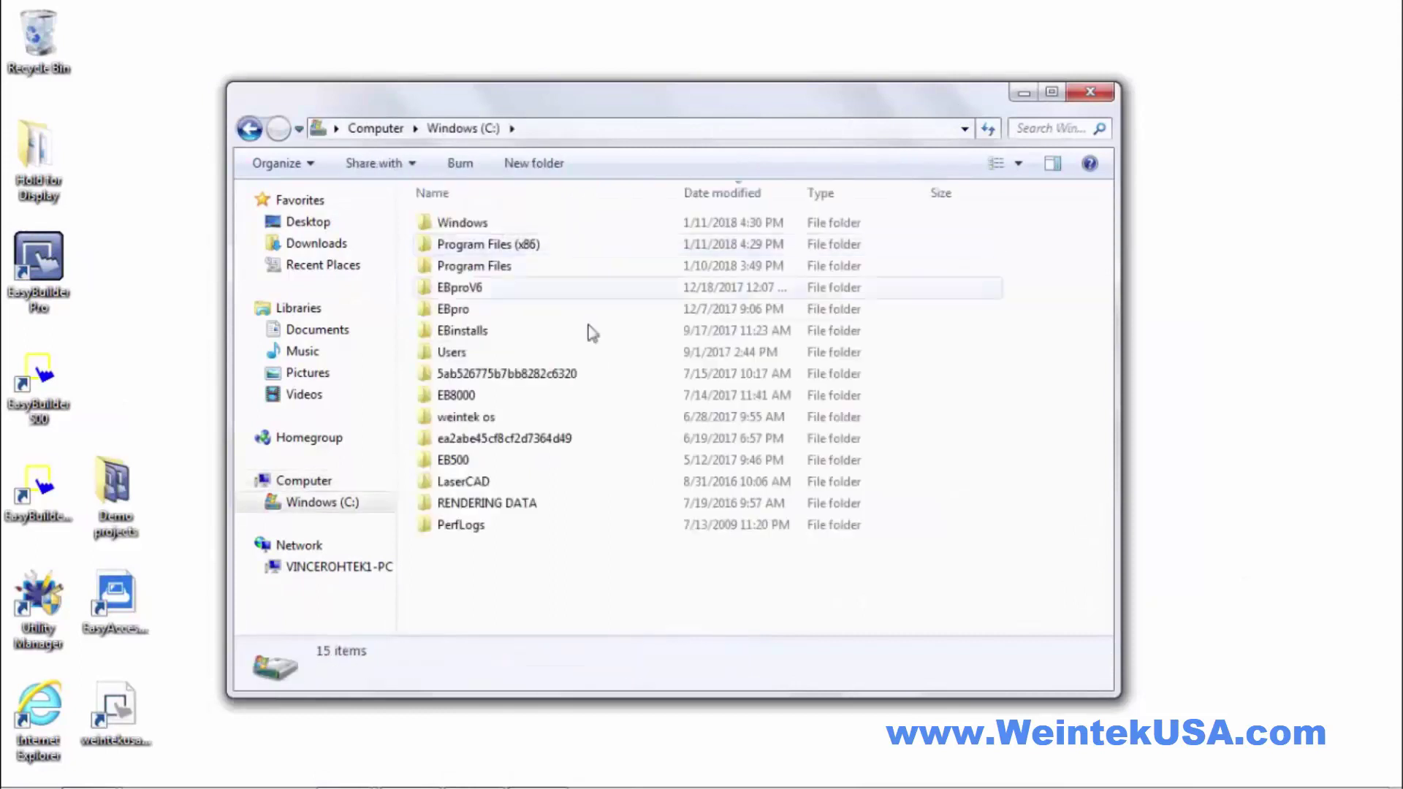
pyautogui.doubleClick(466, 289)
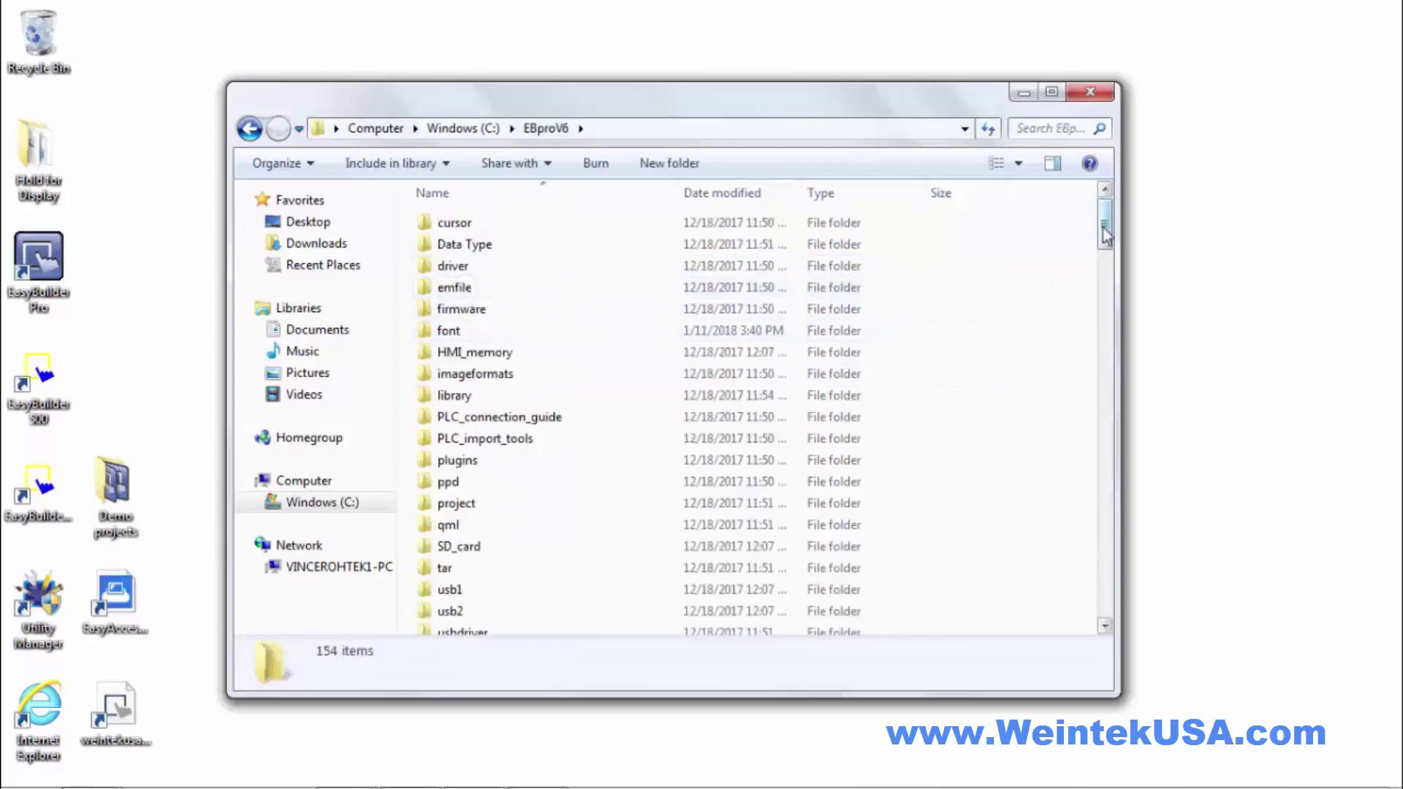
pyautogui.moveTo(1103, 245); pyautogui.dragTo(1095, 555)
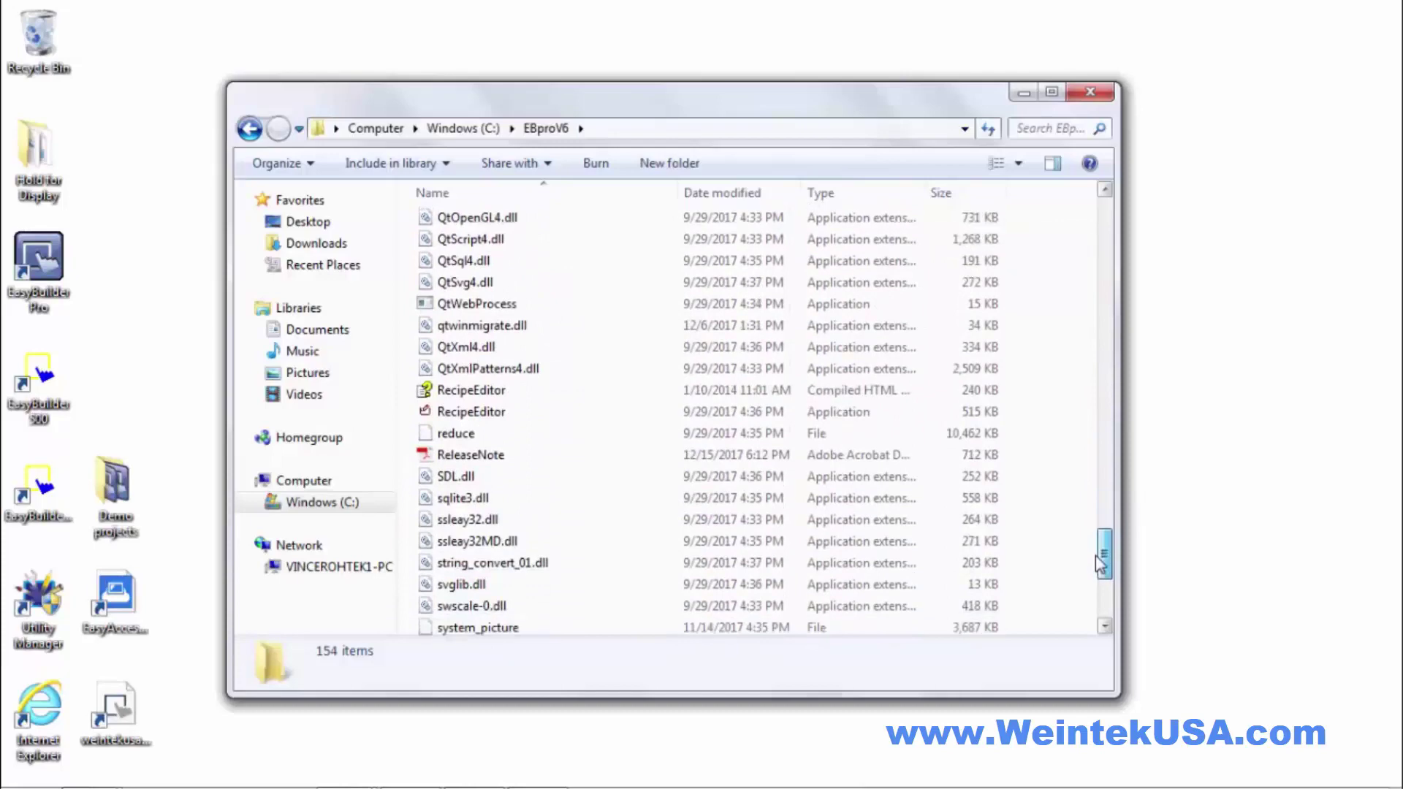
# Step: Open ReleaseNote.pdf in Acrobat Reader and read down through page 1's new features
pyautogui.click(467, 454)
pyautogui.doubleClick(468, 454)
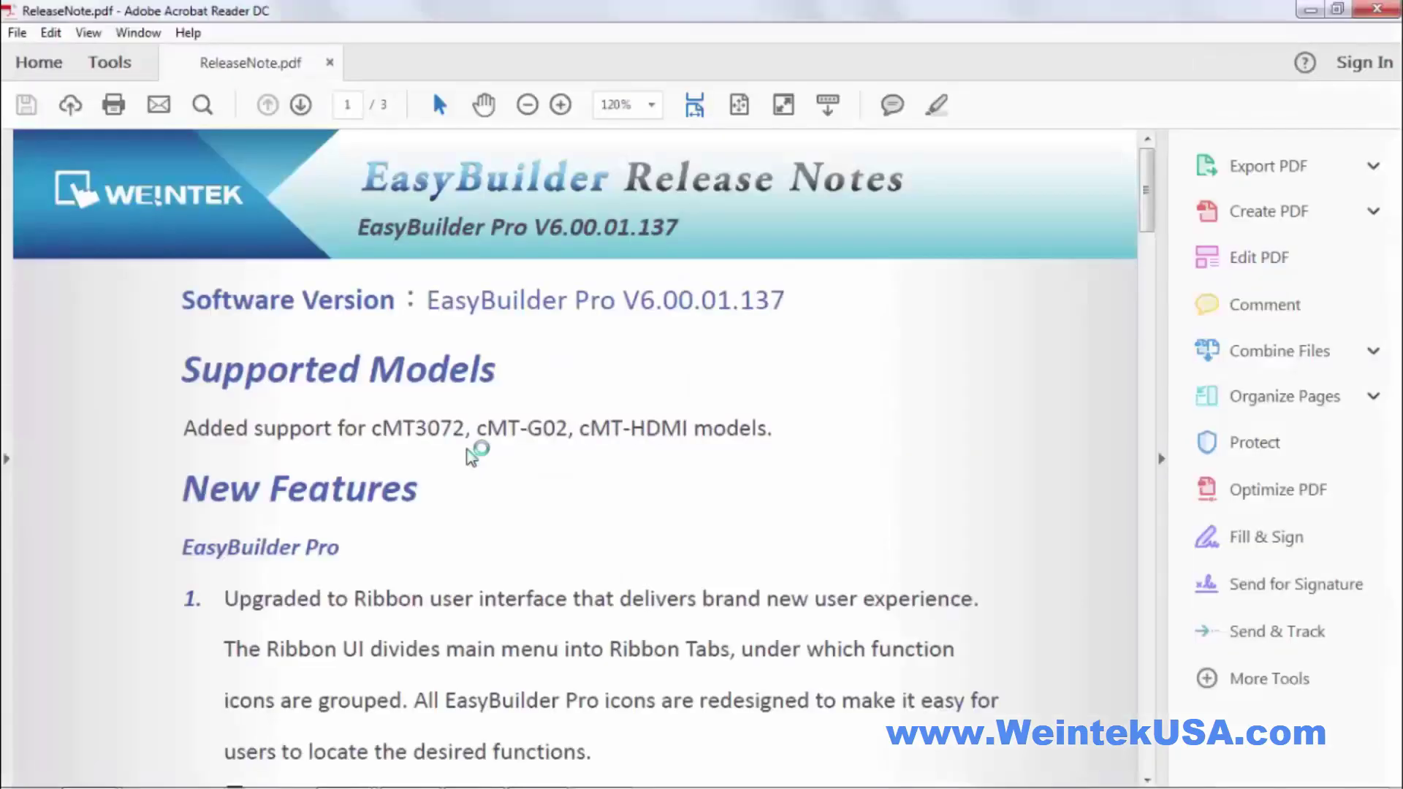
pyautogui.moveTo(1146, 186); pyautogui.dragTo(1148, 242)
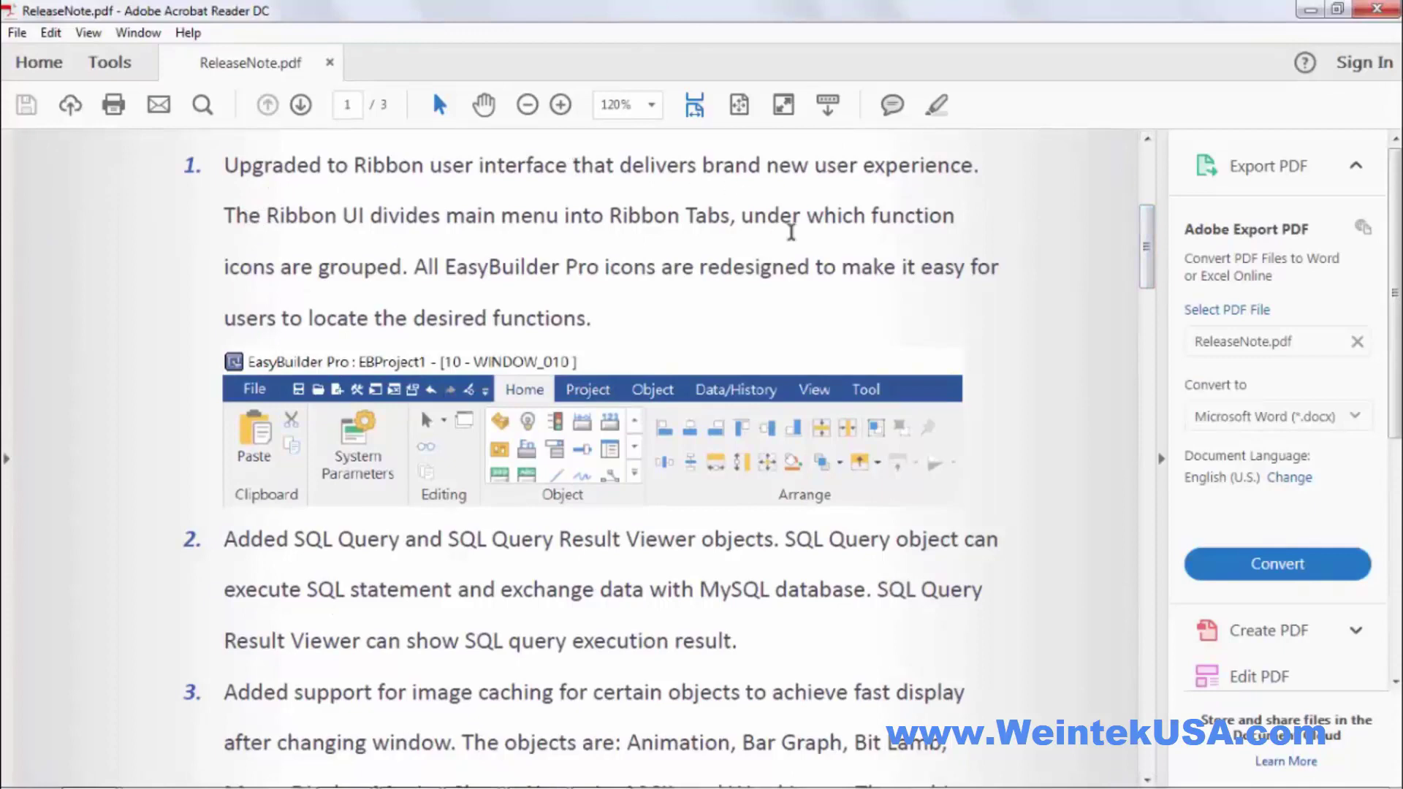
pyautogui.moveTo(1153, 237); pyautogui.dragTo(1150, 285)
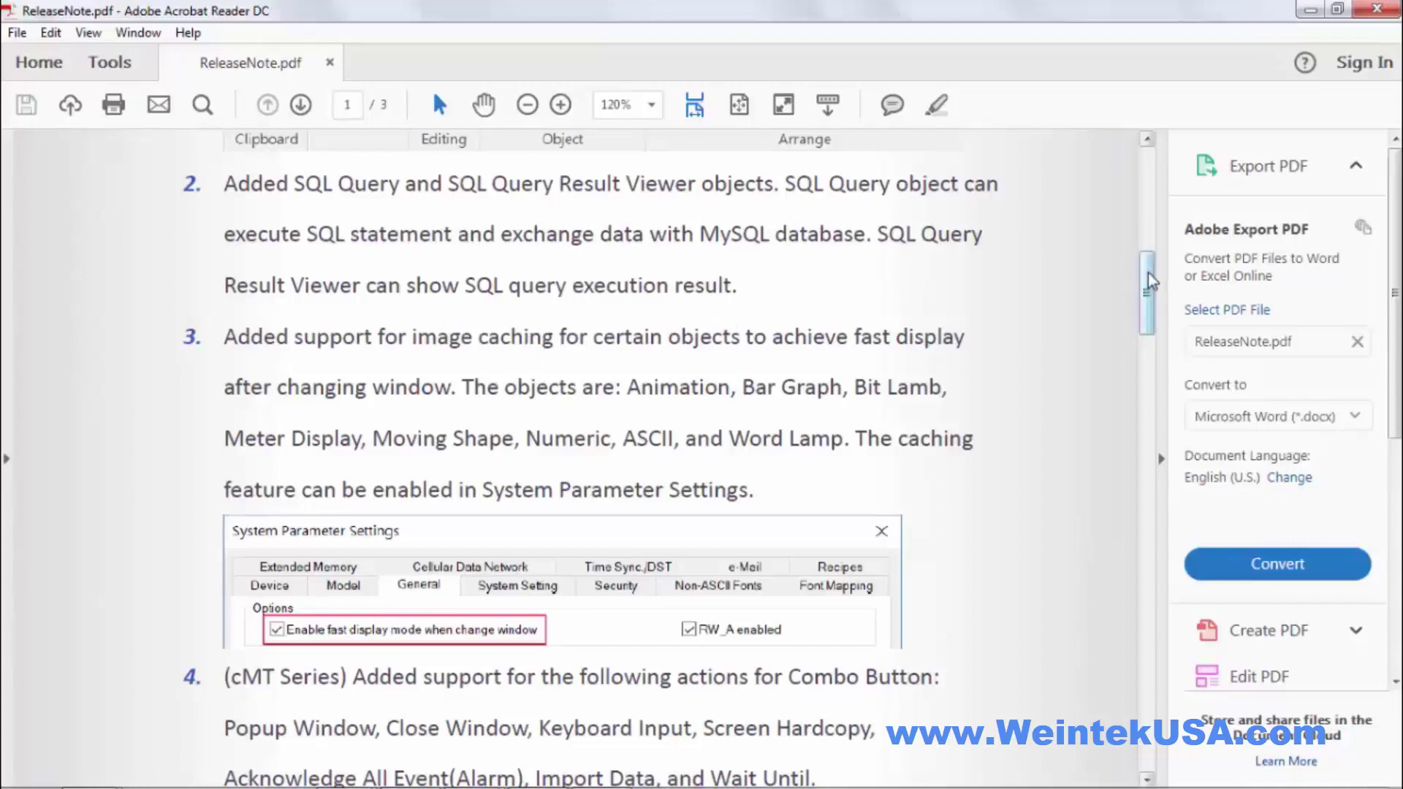
pyautogui.moveTo(1147, 288); pyautogui.dragTo(1151, 304)
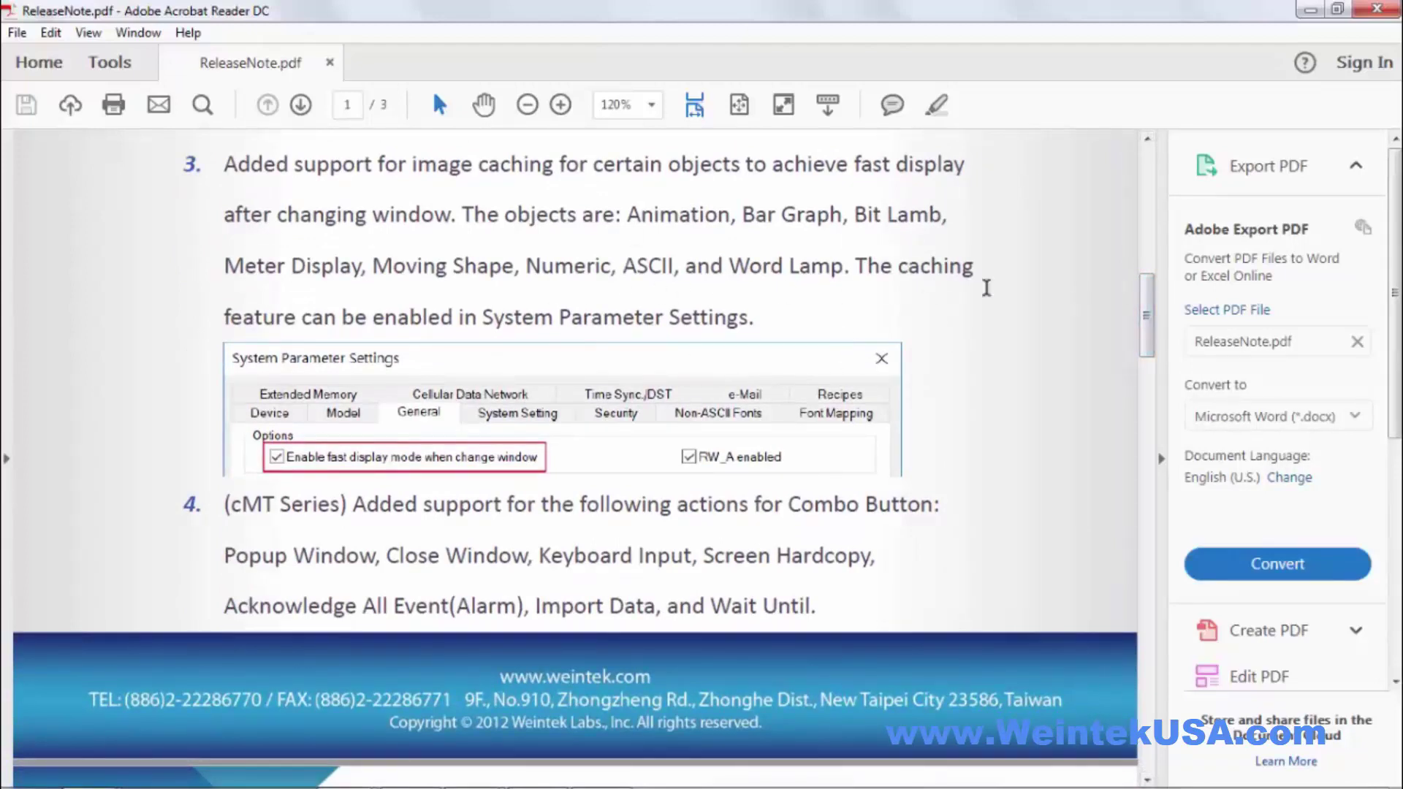
pyautogui.scroll(-5, 1147, 322)
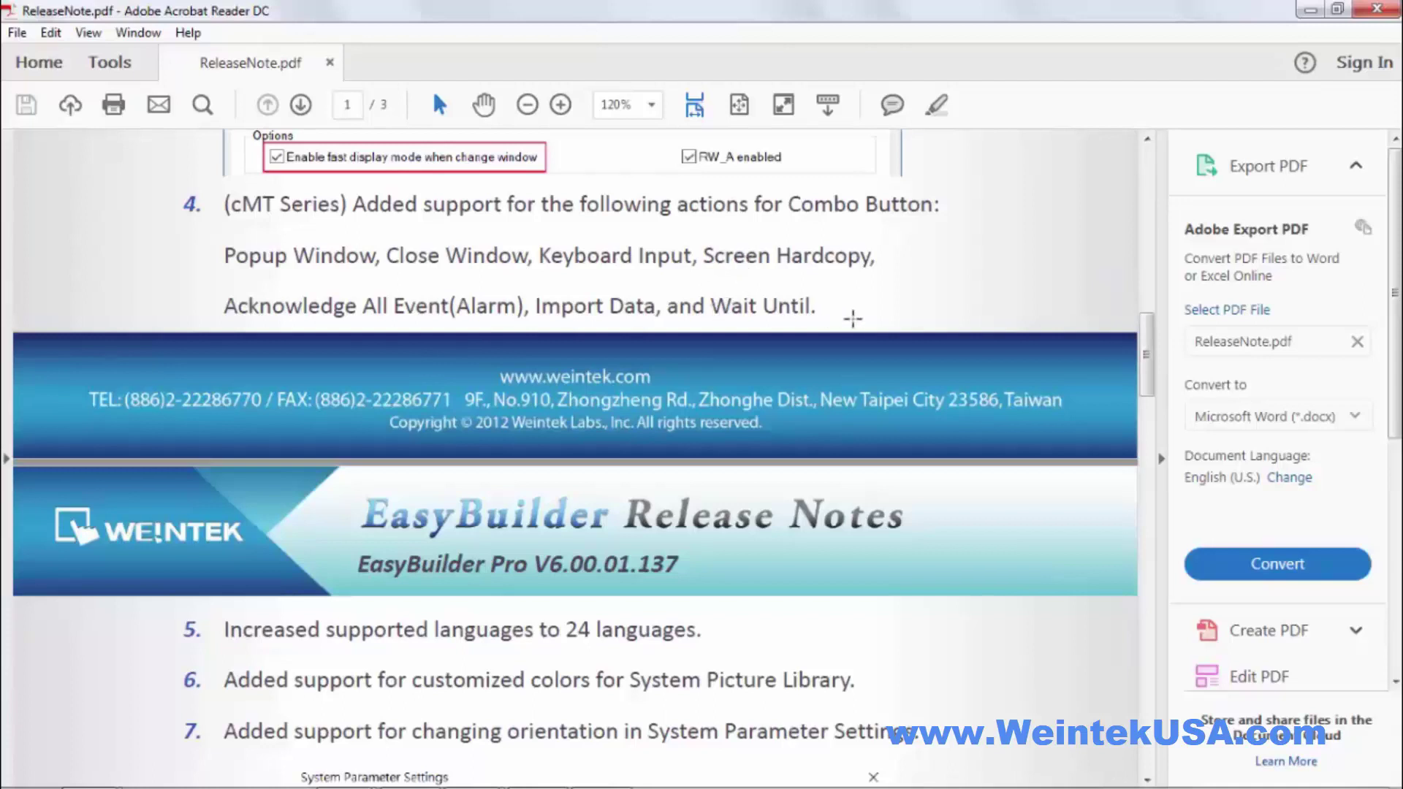
# Step: Scroll the release notes to page 3's OPC UA and Drivers sections
pyautogui.scroll(-20, 1023, 263)
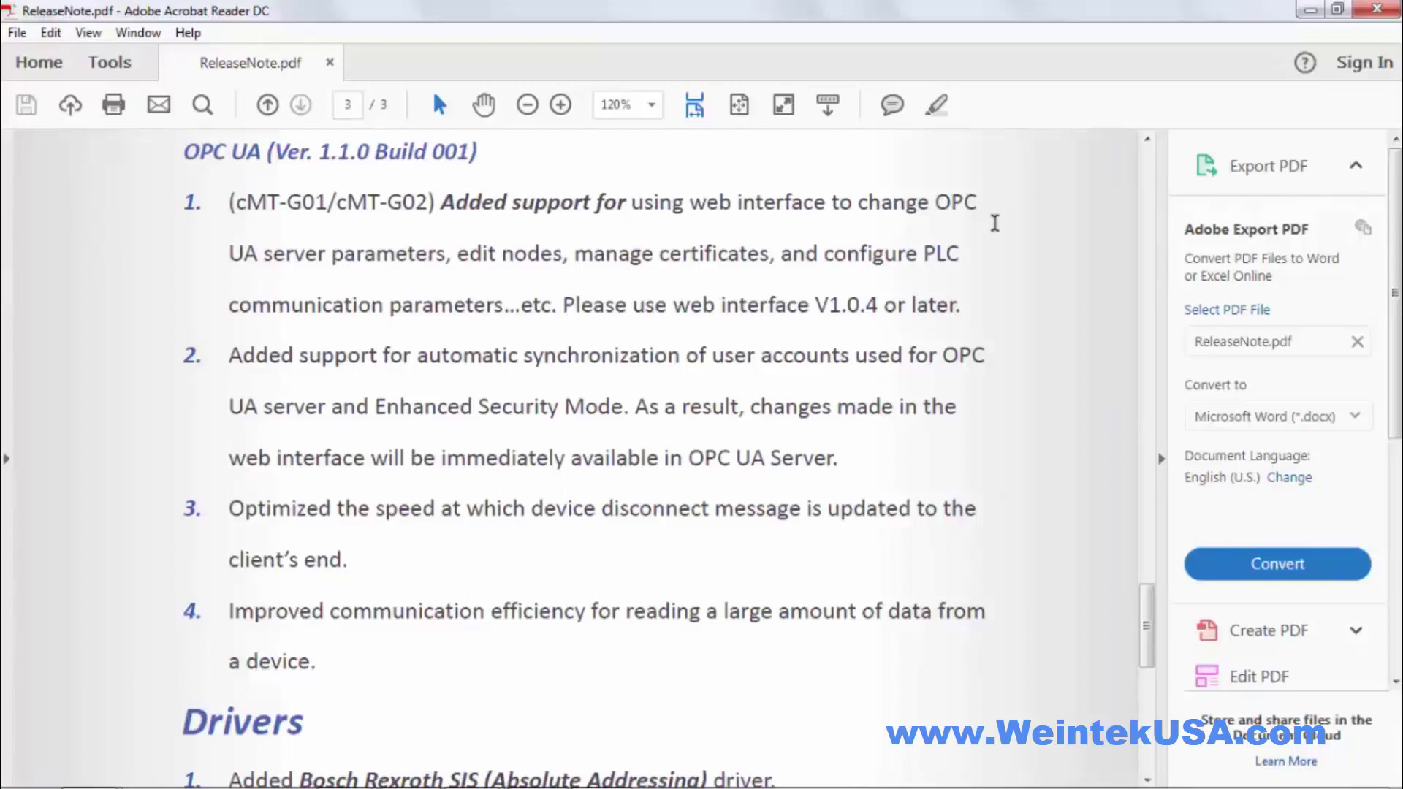
pyautogui.scroll(-5, 789, 398)
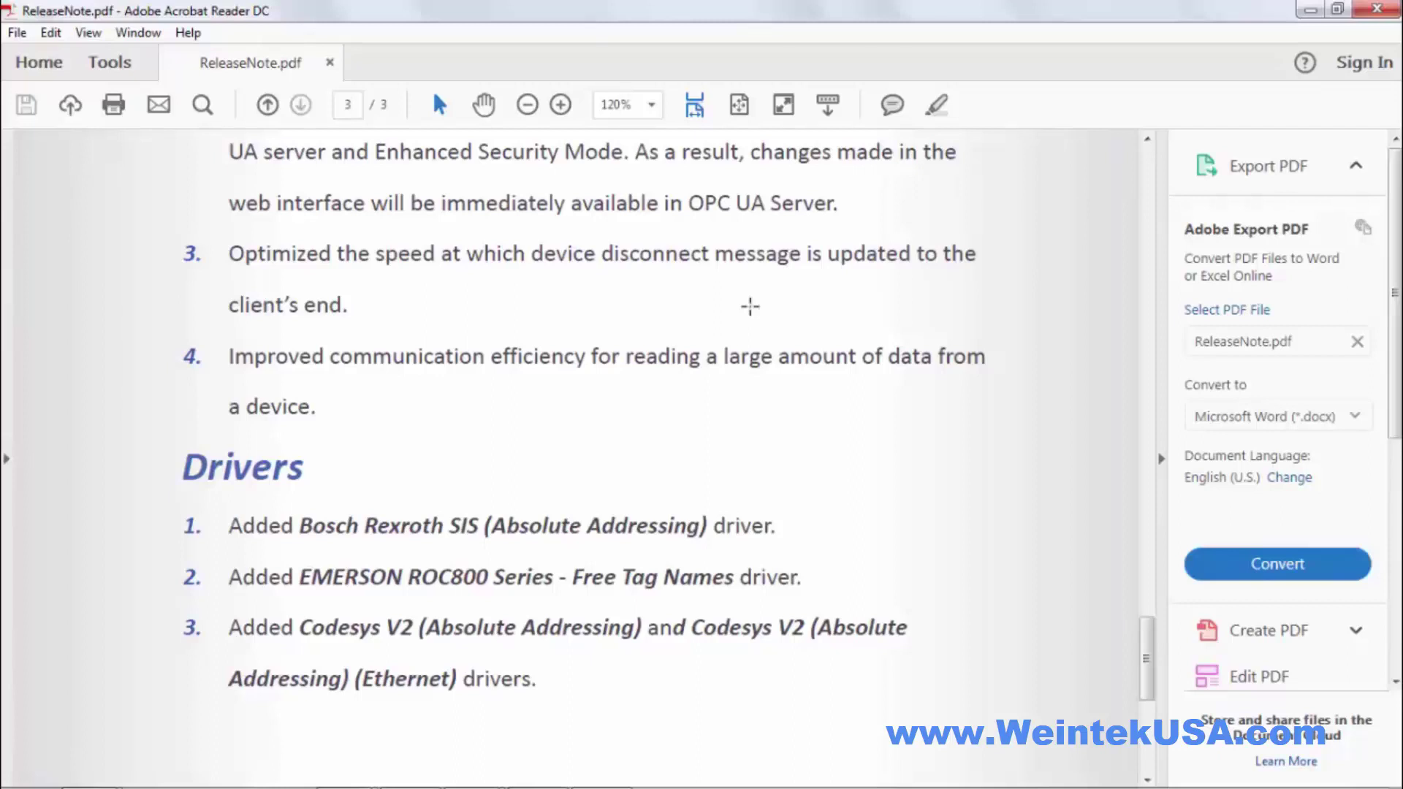
pyautogui.scroll(-1, 1023, 548)
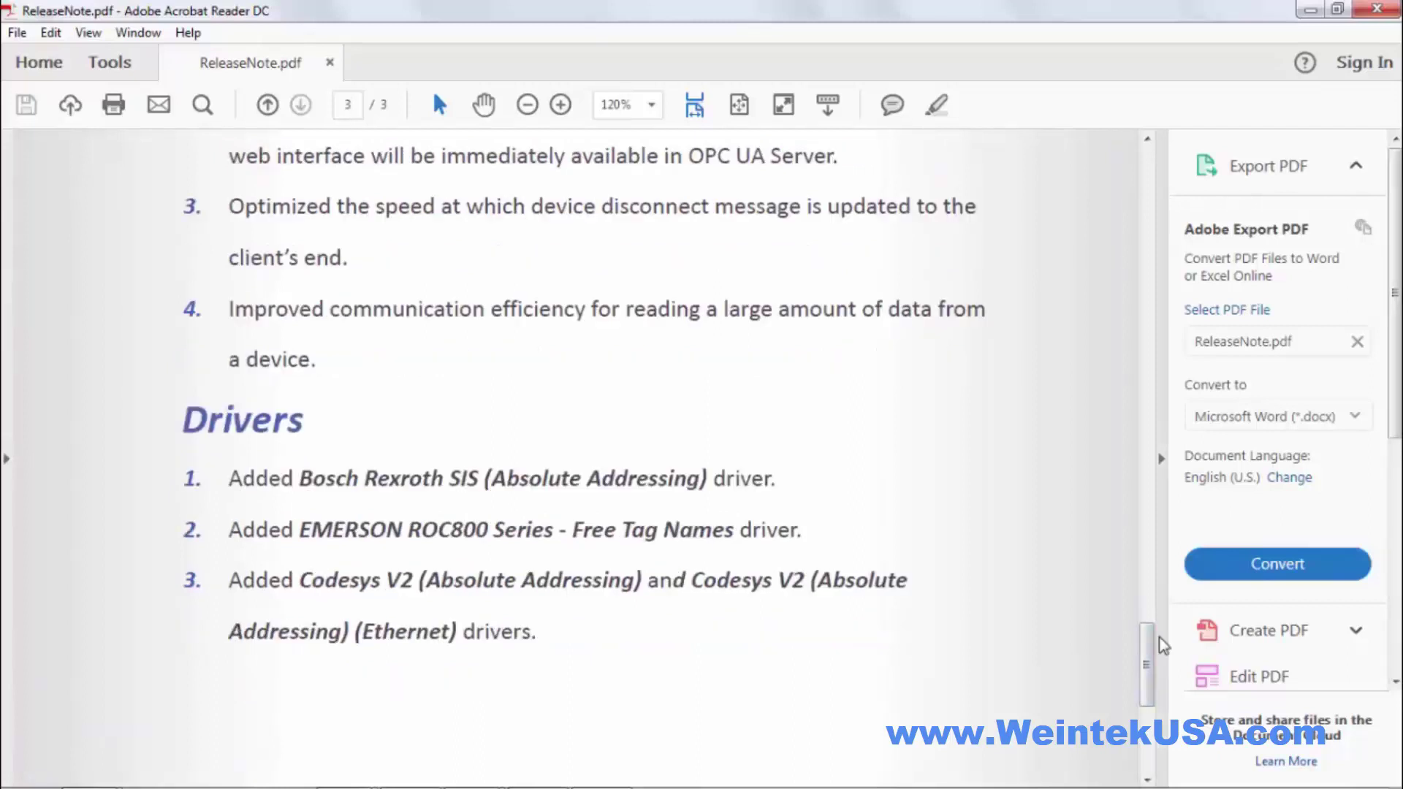
# Step: Restore the Acrobat window and move it aside to reveal EasyBuilder Pro
pyautogui.click(1336, 10)
pyautogui.moveTo(1146, 24); pyautogui.dragTo(1075, 324)
pyautogui.moveTo(1086, 409); pyautogui.dragTo(1086, 447)
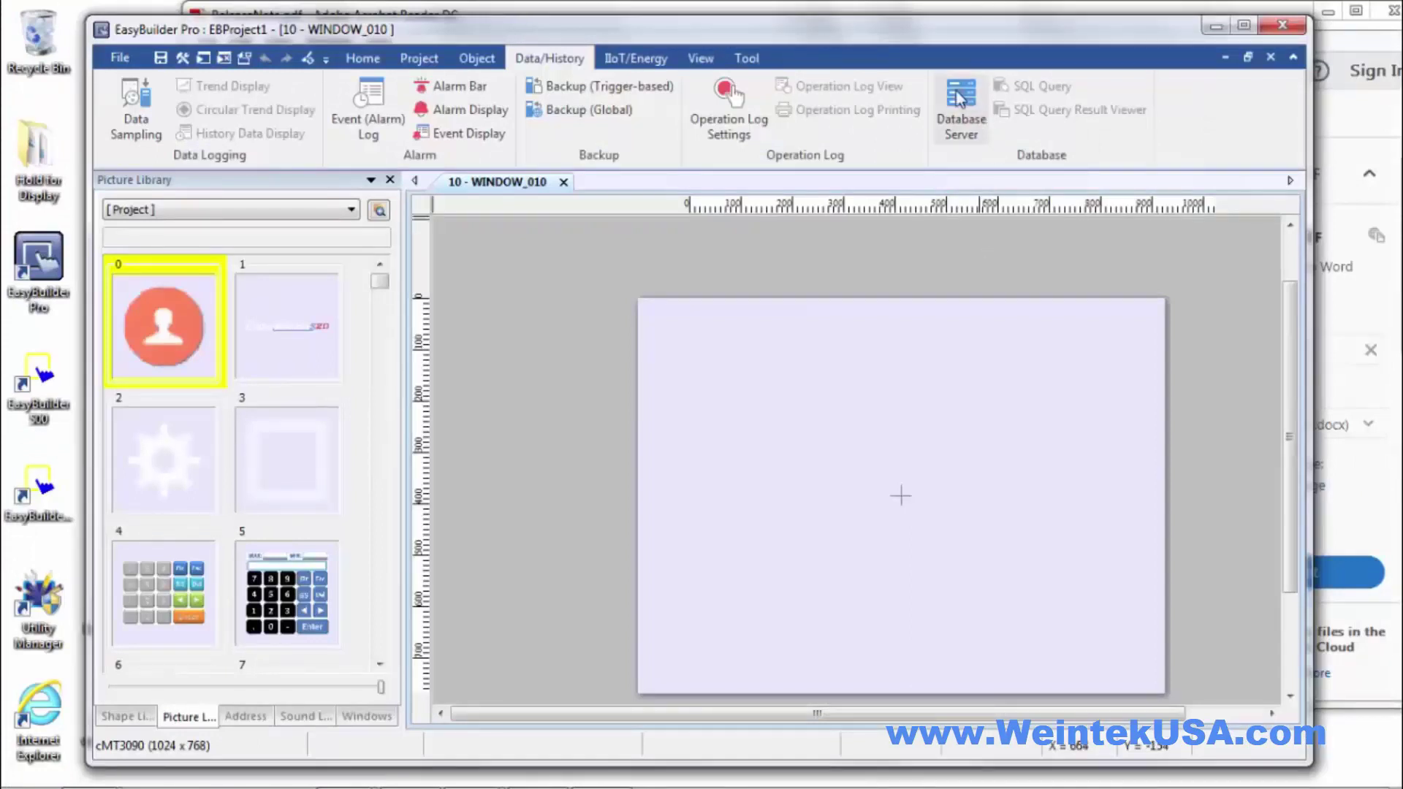
# Step: Add a database server at 192.168.1.0, port 3306, with its control address enabled
pyautogui.click(958, 99)
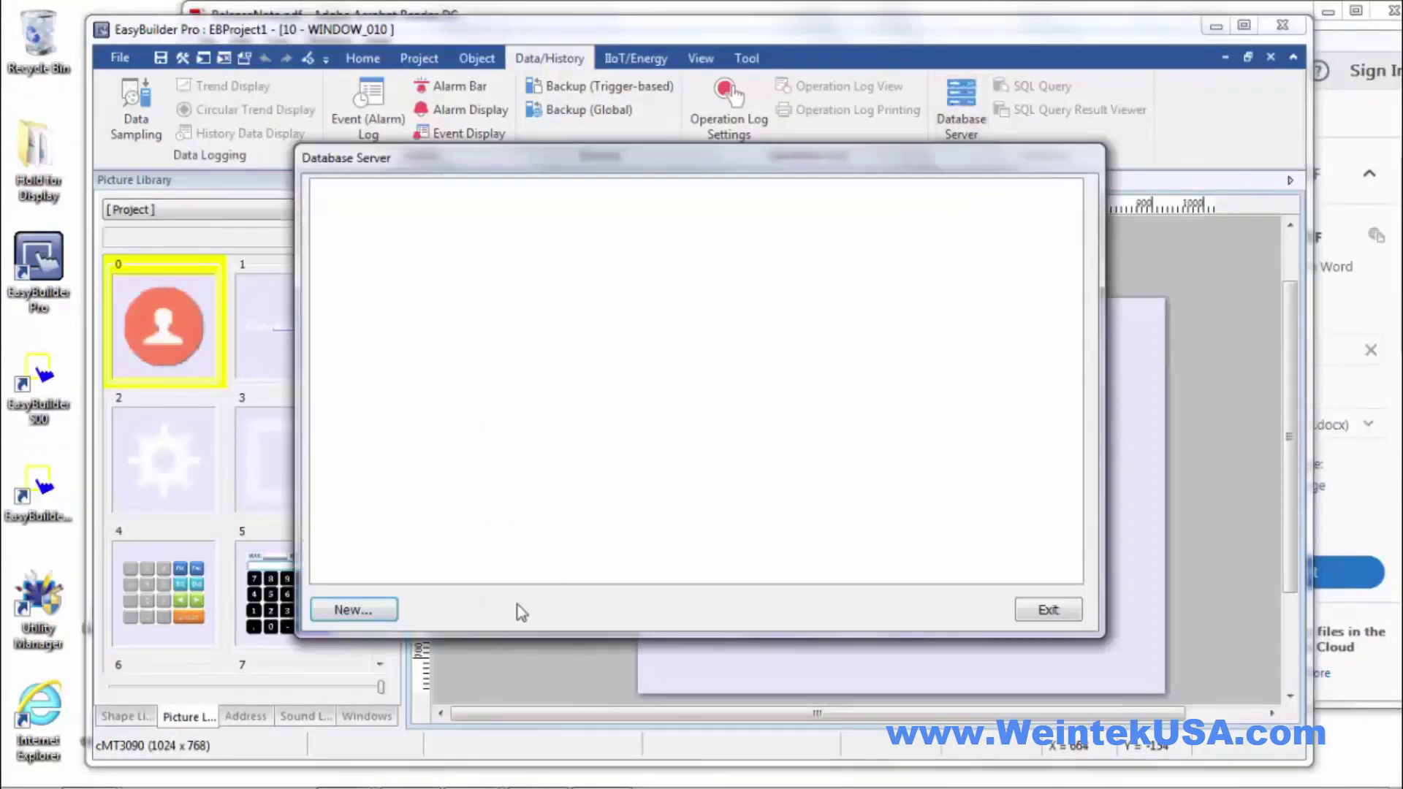
pyautogui.click(374, 612)
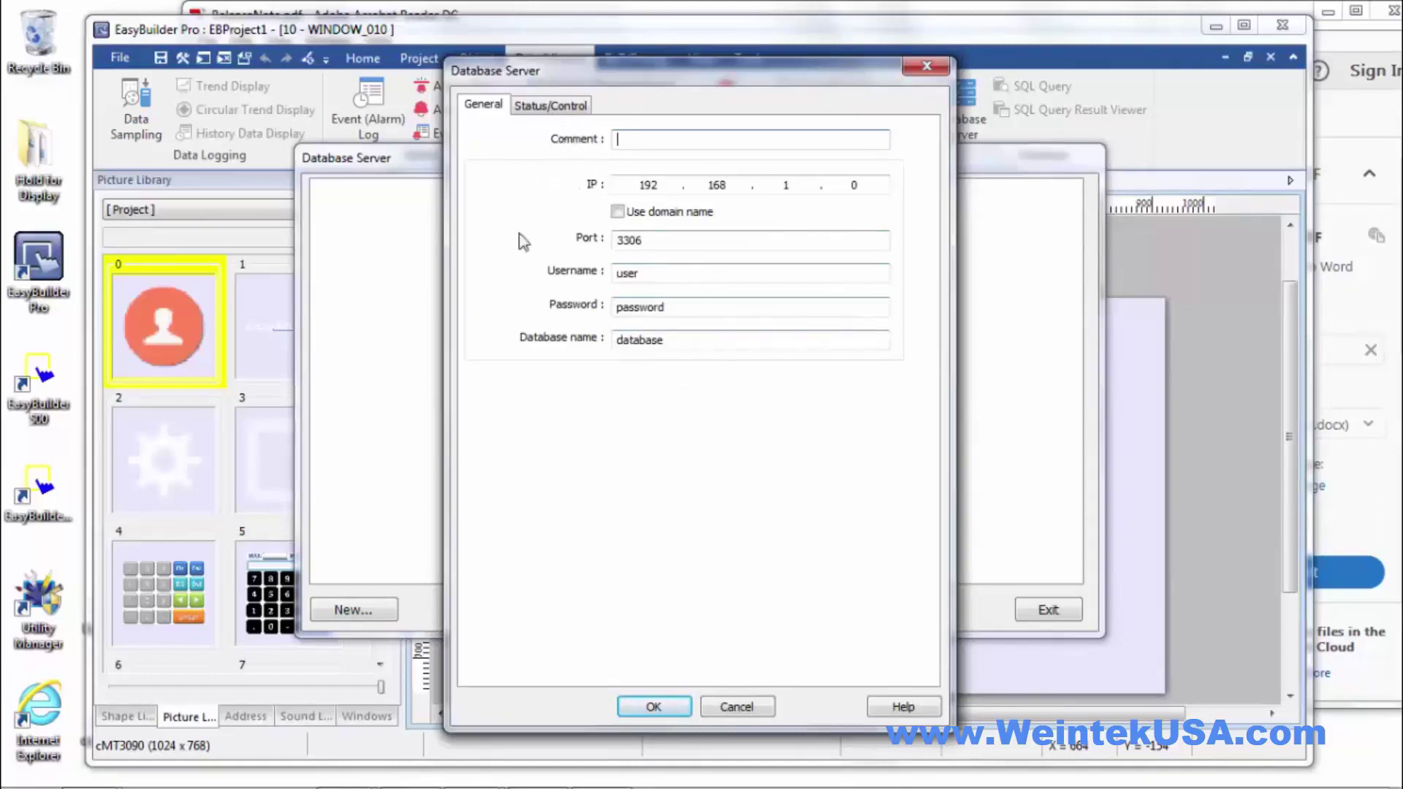
pyautogui.click(617, 212)
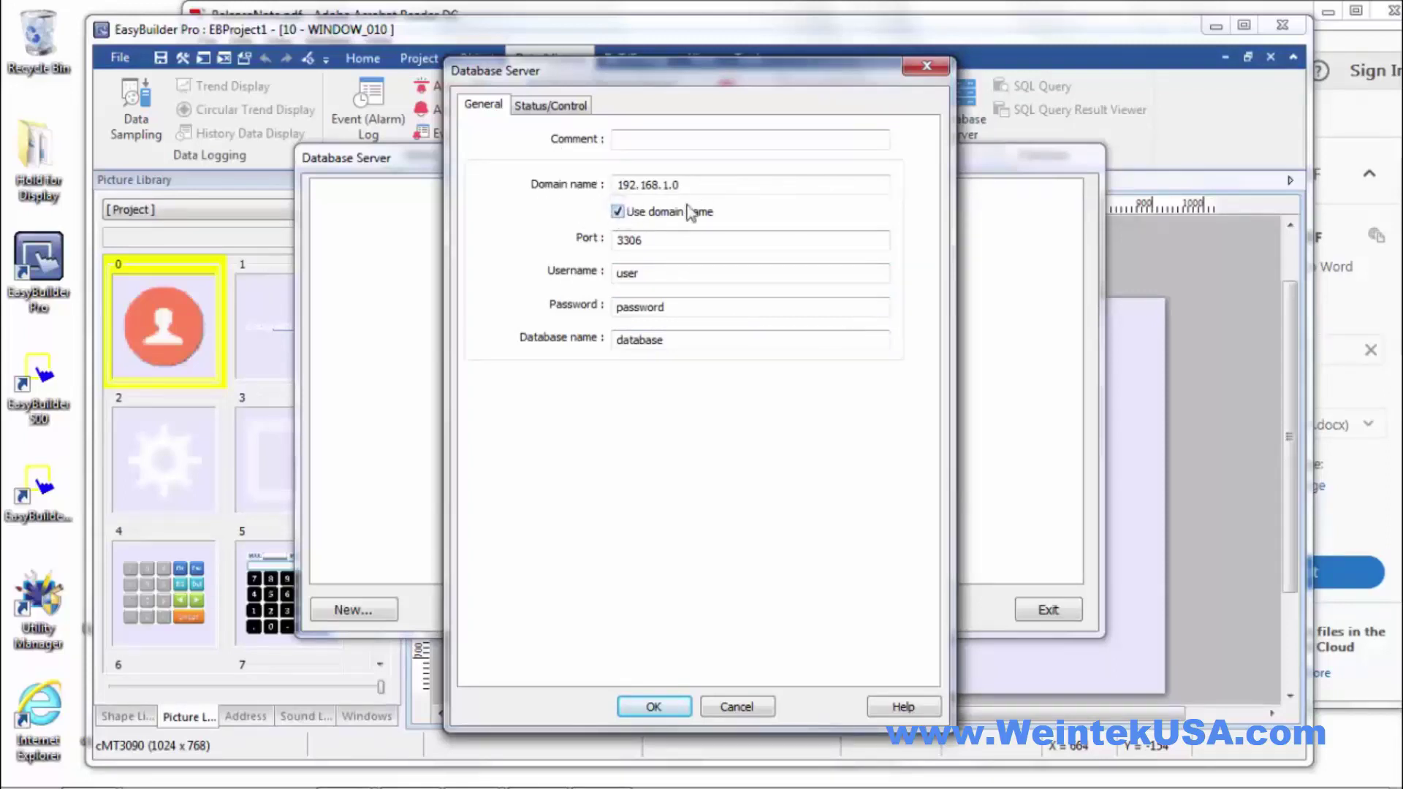
pyautogui.click(618, 213)
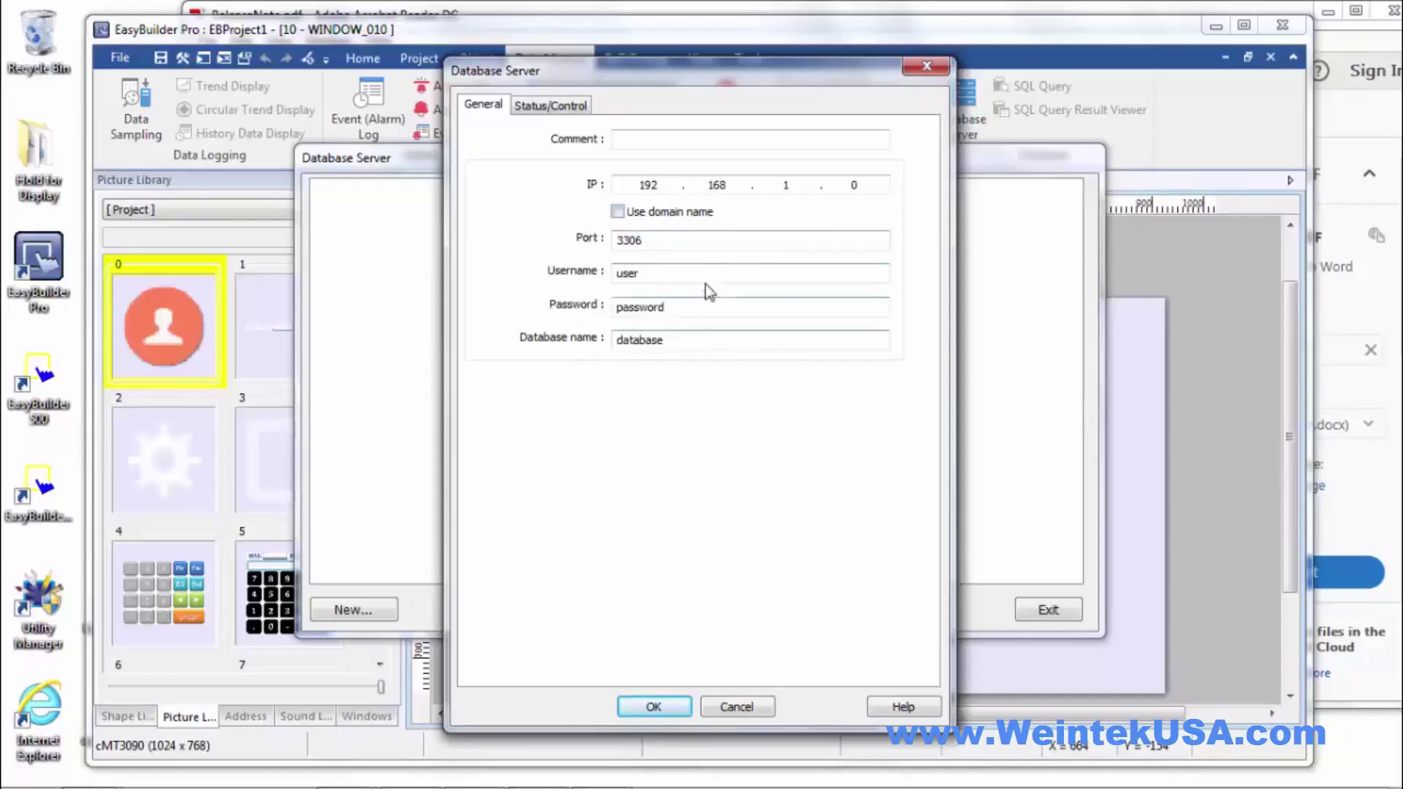
pyautogui.click(552, 108)
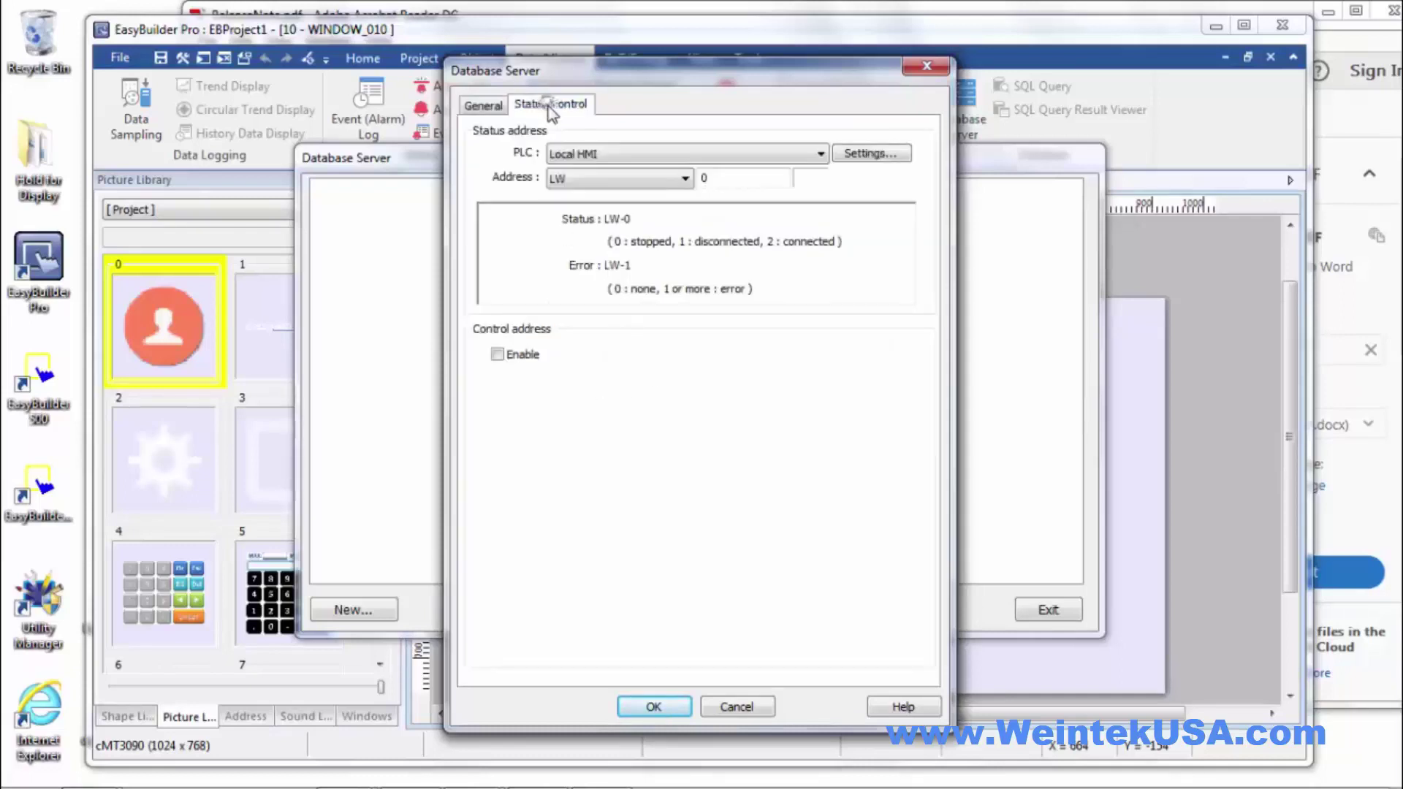
pyautogui.click(498, 355)
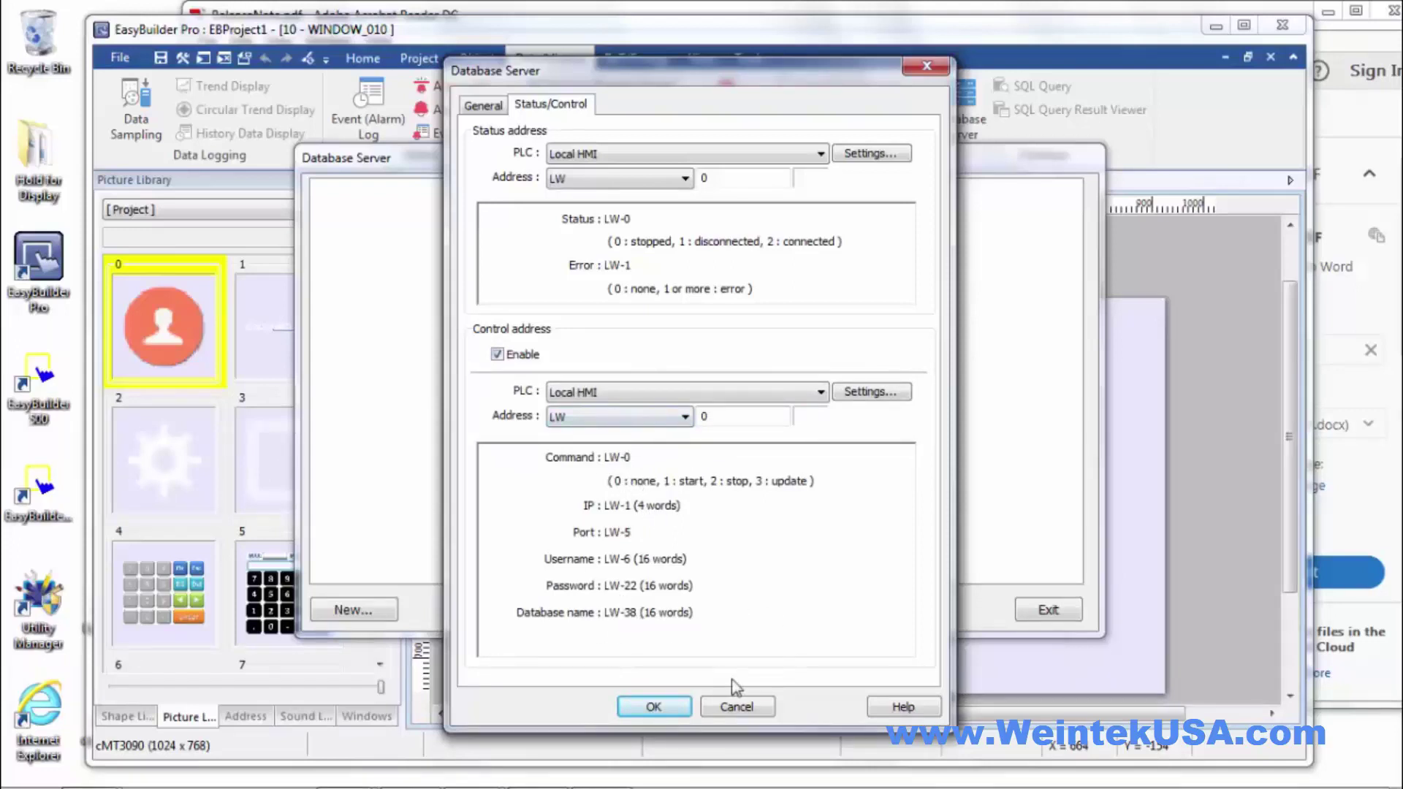
pyautogui.click(655, 706)
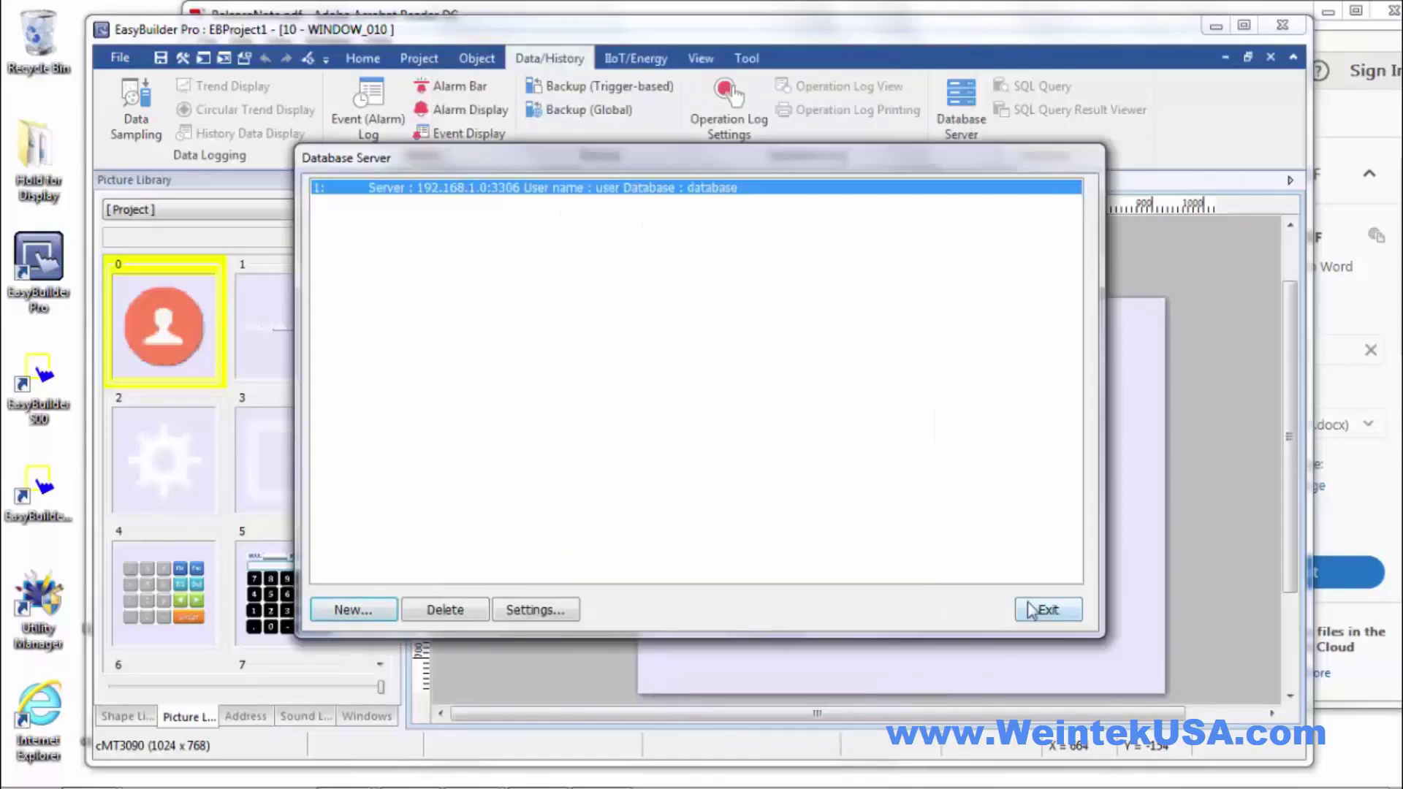
pyautogui.click(1047, 609)
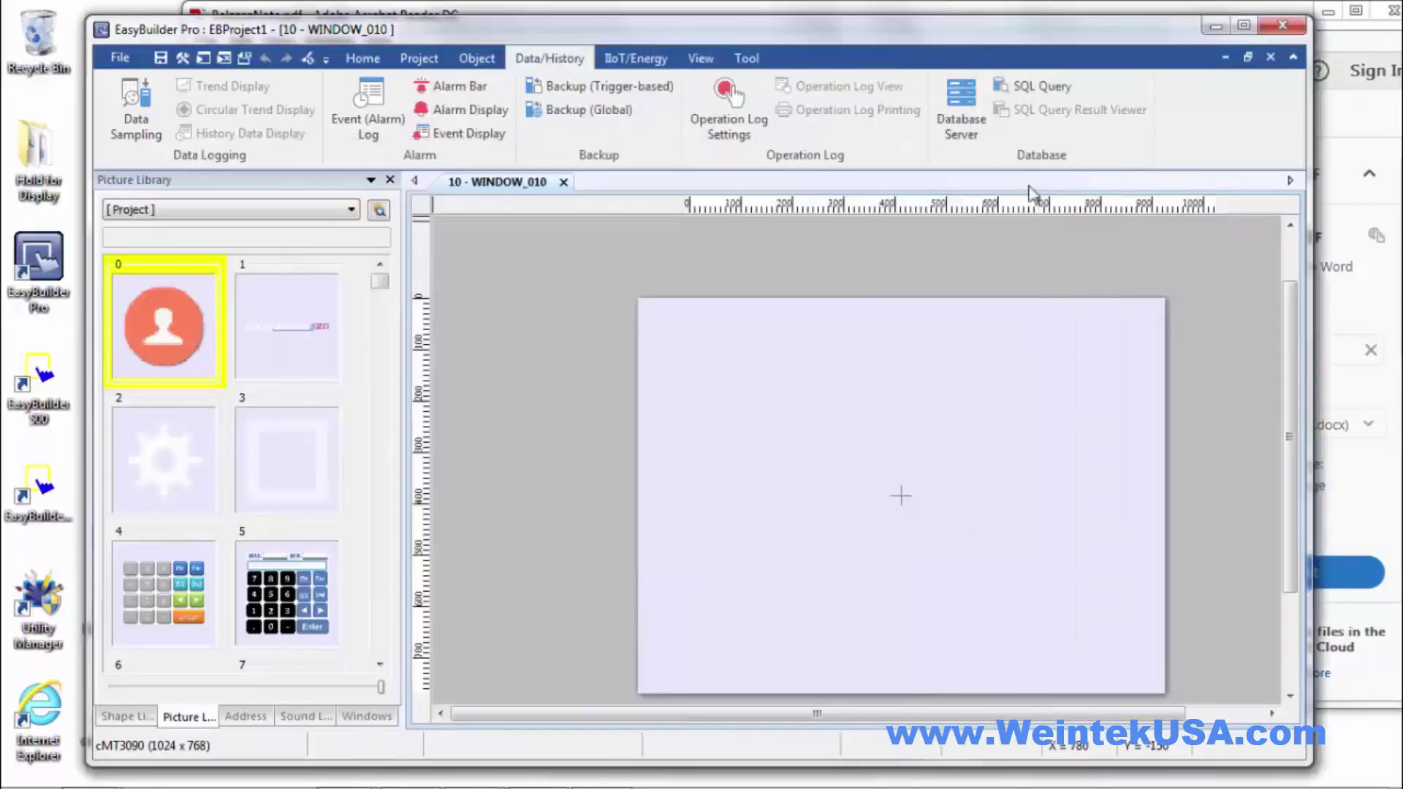
# Step: Create SQL query 1 with three columns at LW-0 to LW-2, default_name_1 as primary key
pyautogui.click(1002, 86)
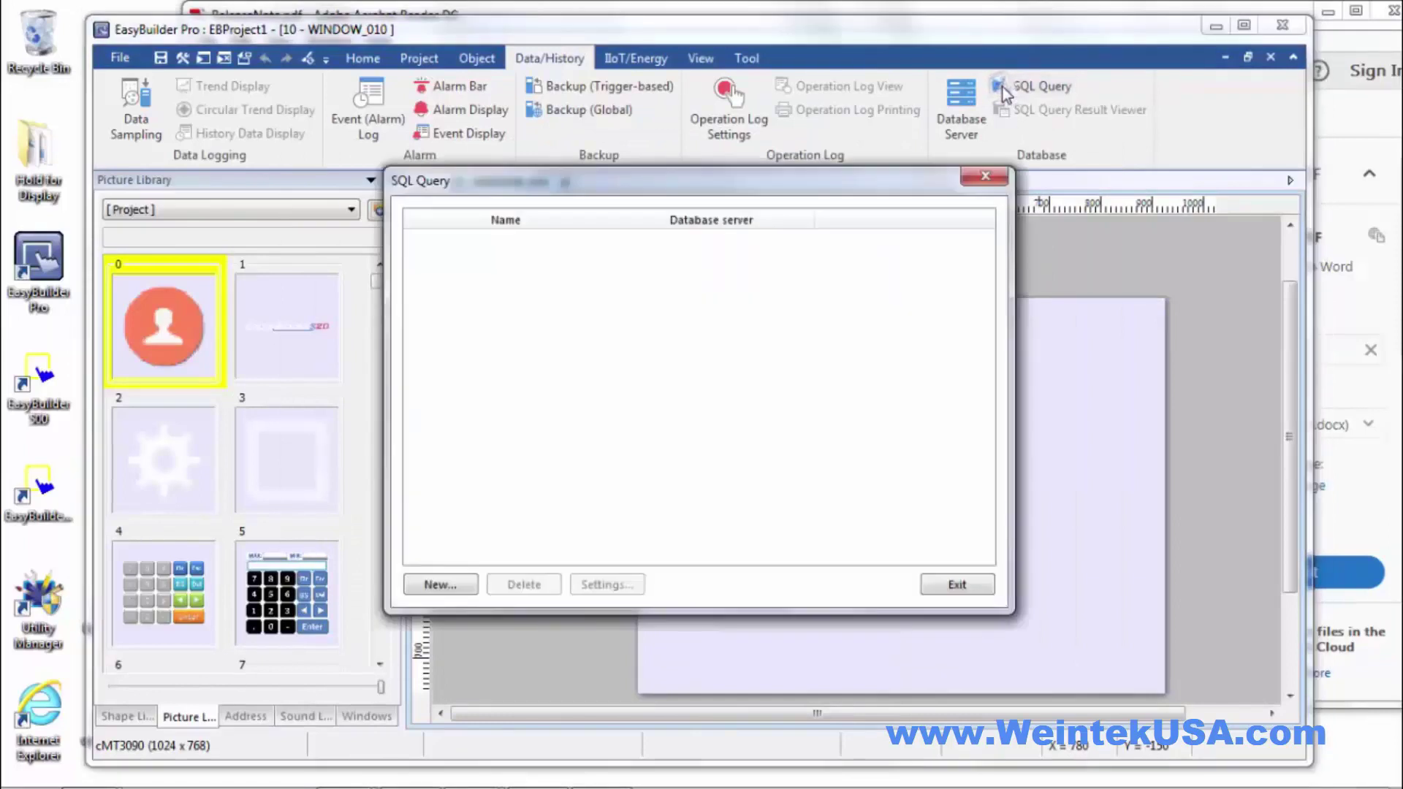
pyautogui.click(442, 585)
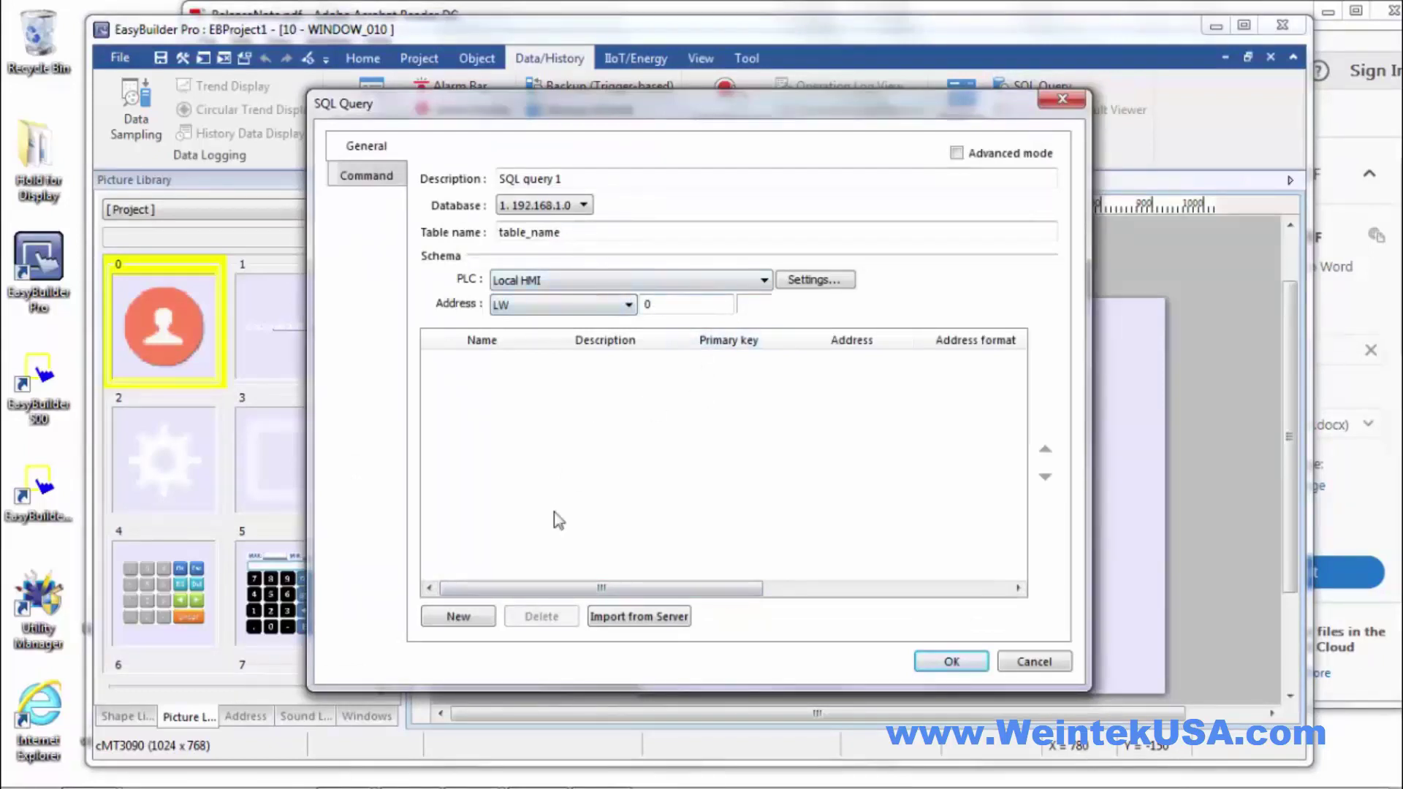
pyautogui.click(459, 617)
pyautogui.click(459, 617)
pyautogui.click(471, 617)
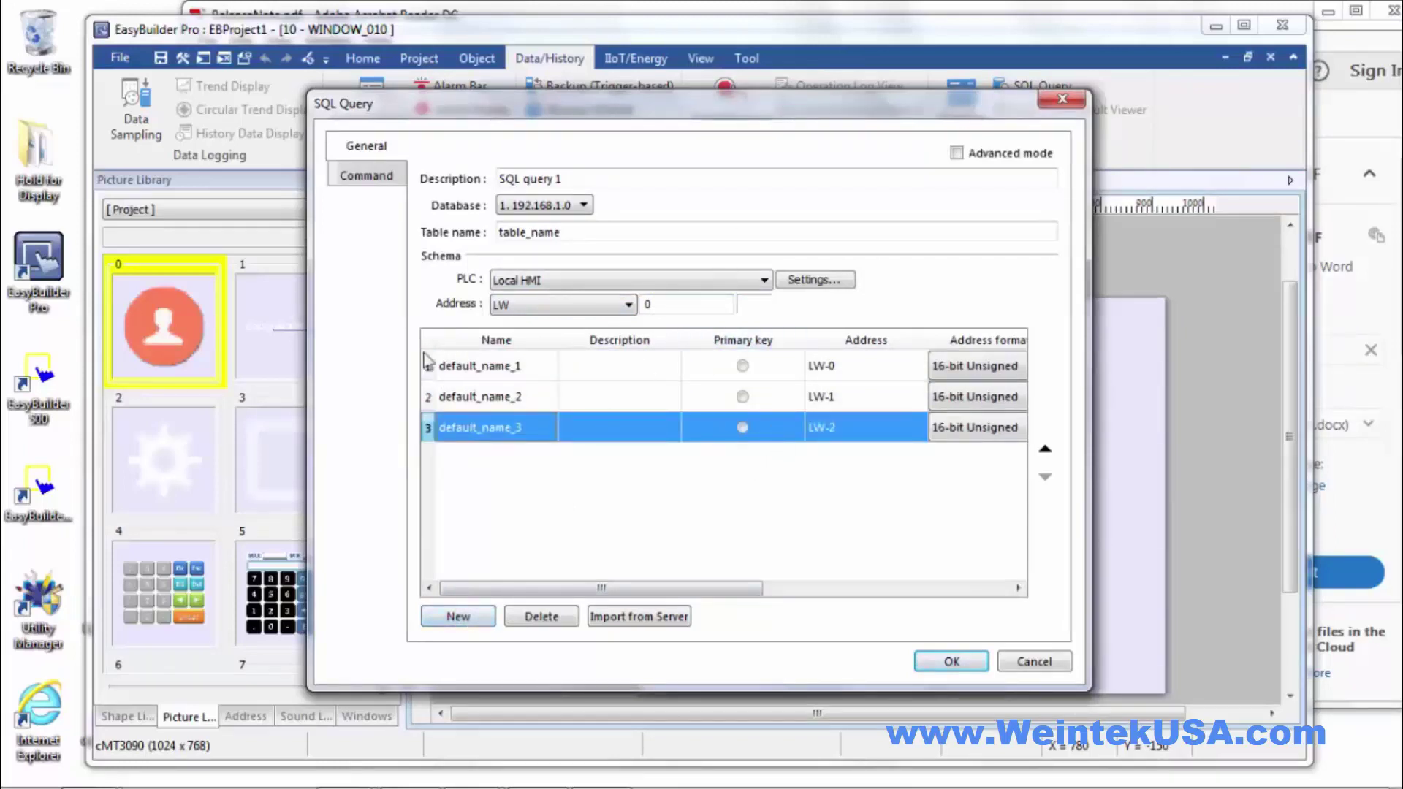
pyautogui.click(379, 175)
pyautogui.click(355, 148)
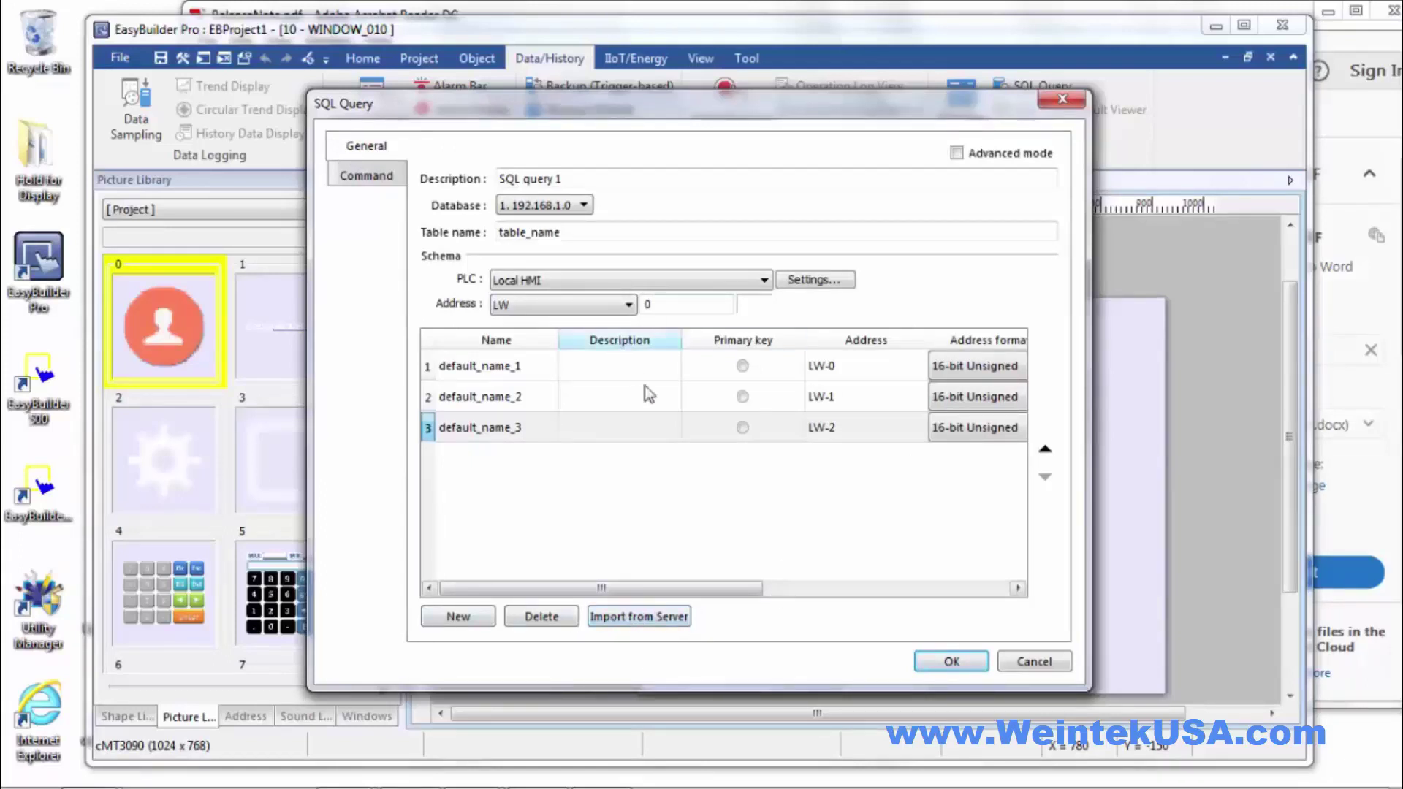
pyautogui.click(741, 366)
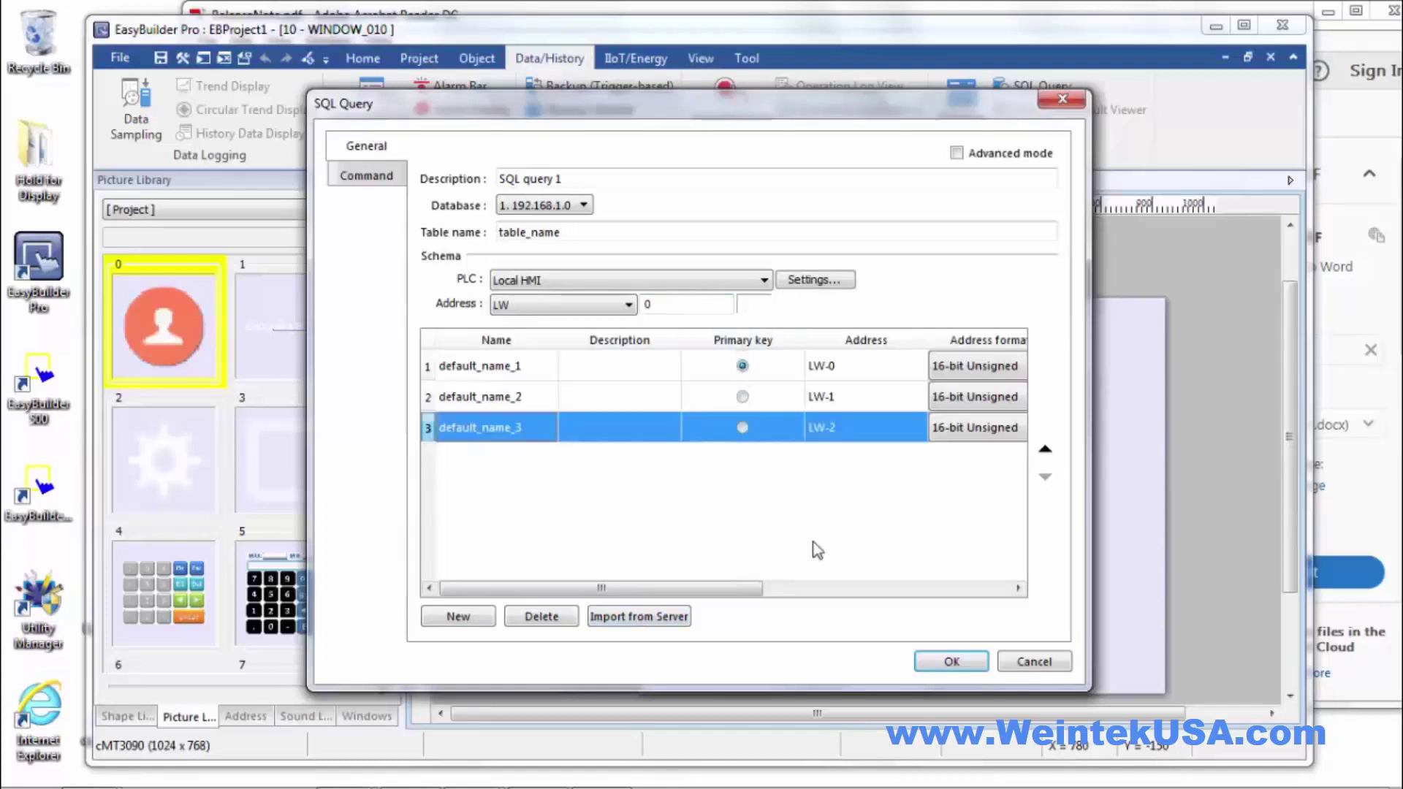
pyautogui.click(951, 663)
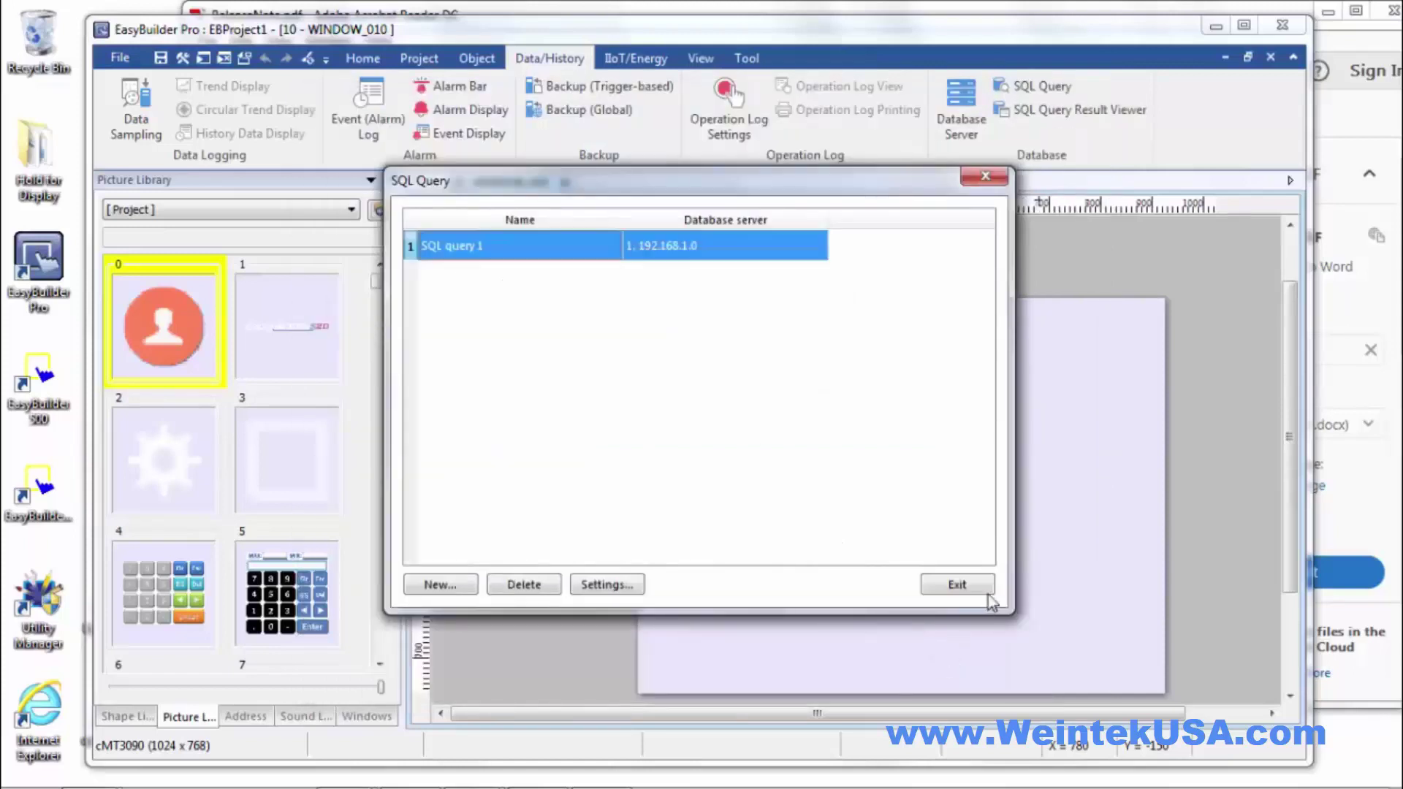
pyautogui.click(956, 584)
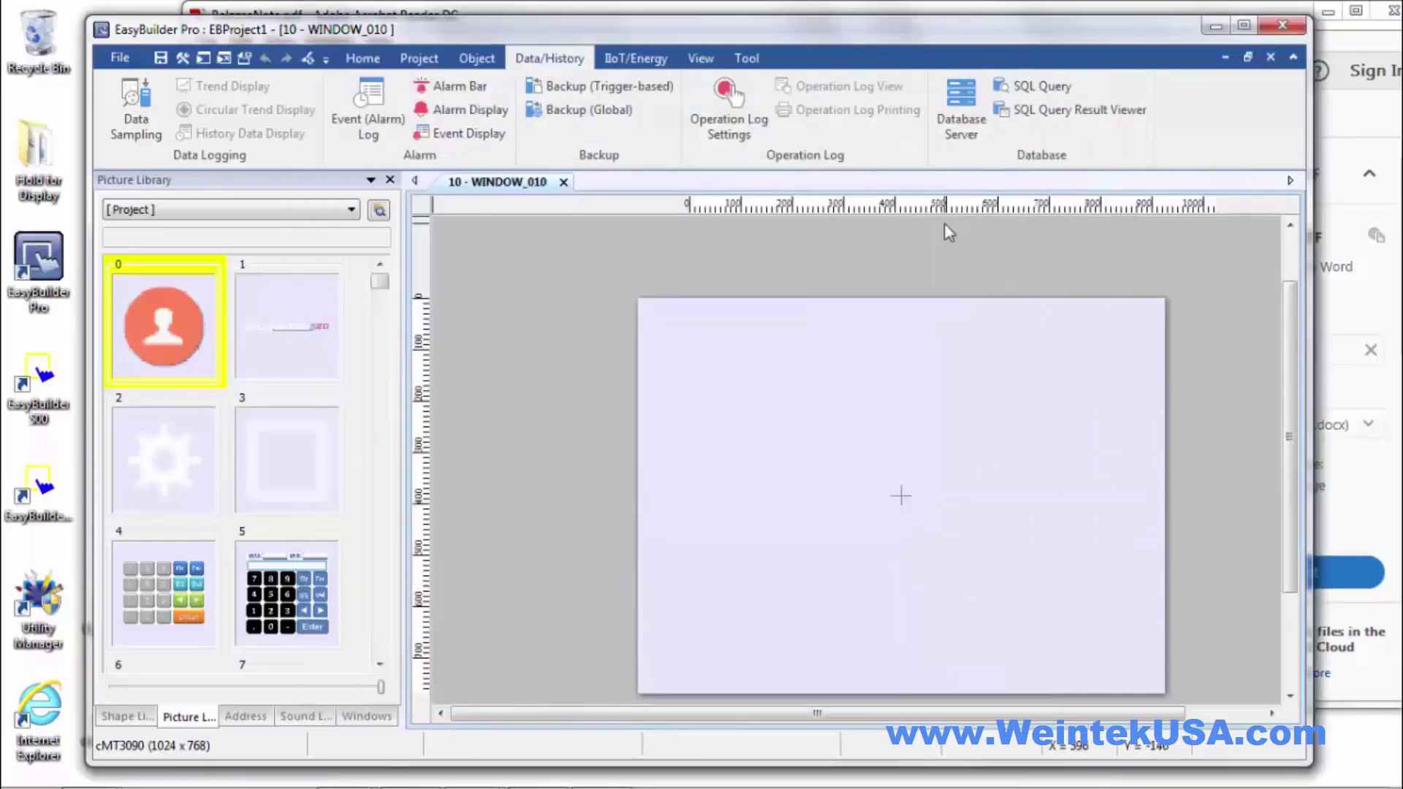
# Step: Set up a new SQL Query Result Viewer on SQL query 1 with Crystal style, enable/disable left off
pyautogui.click(1014, 111)
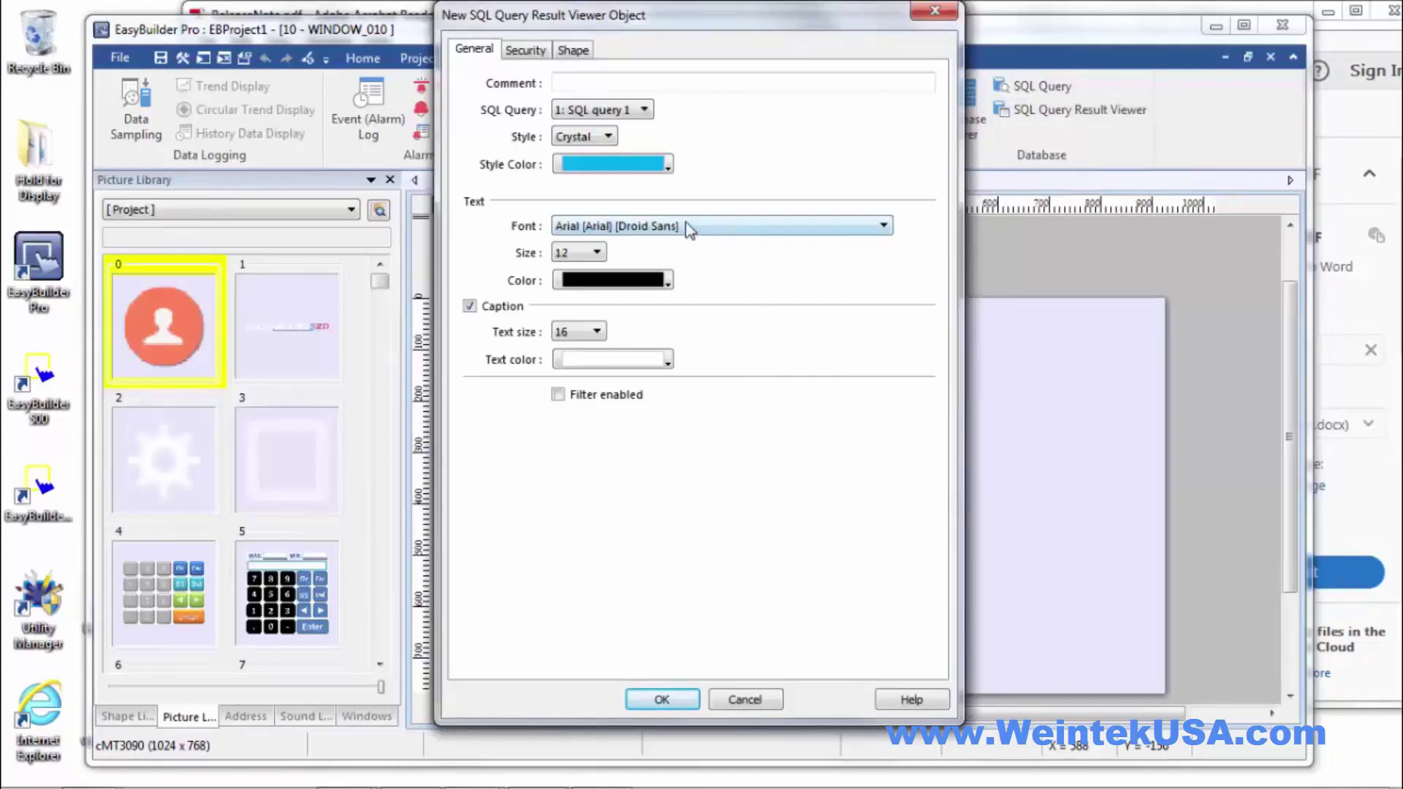
pyautogui.click(623, 111)
pyautogui.click(621, 115)
pyautogui.click(611, 138)
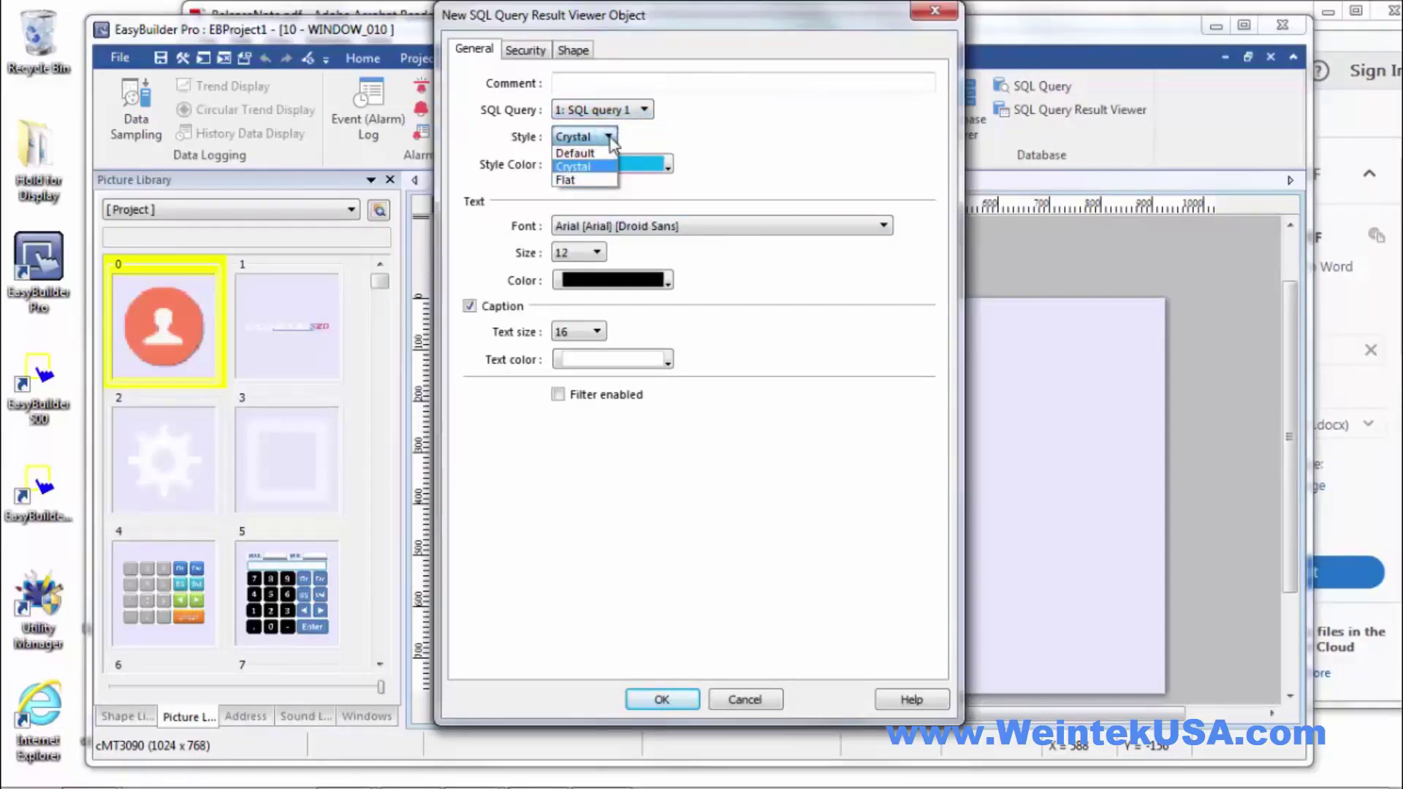
pyautogui.click(611, 139)
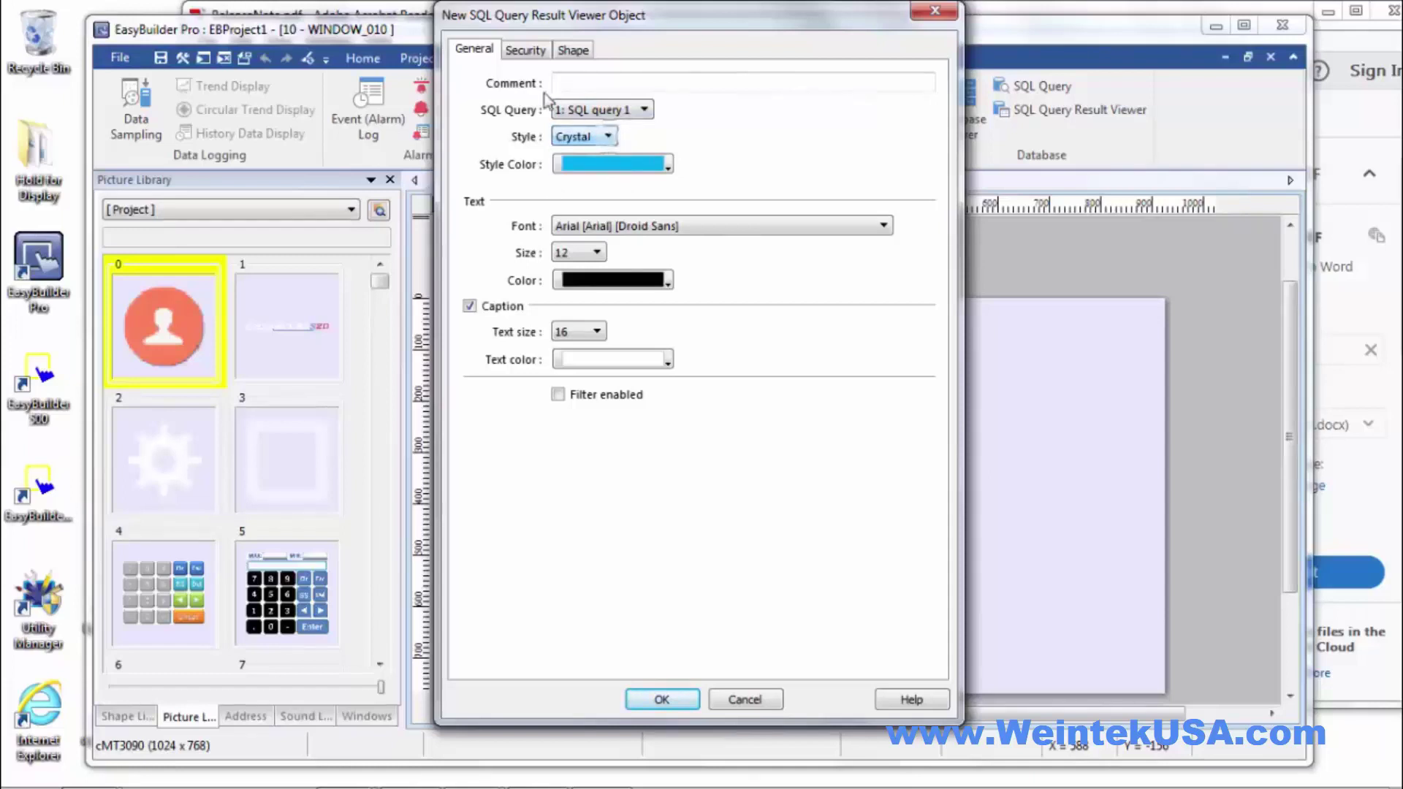
pyautogui.click(516, 53)
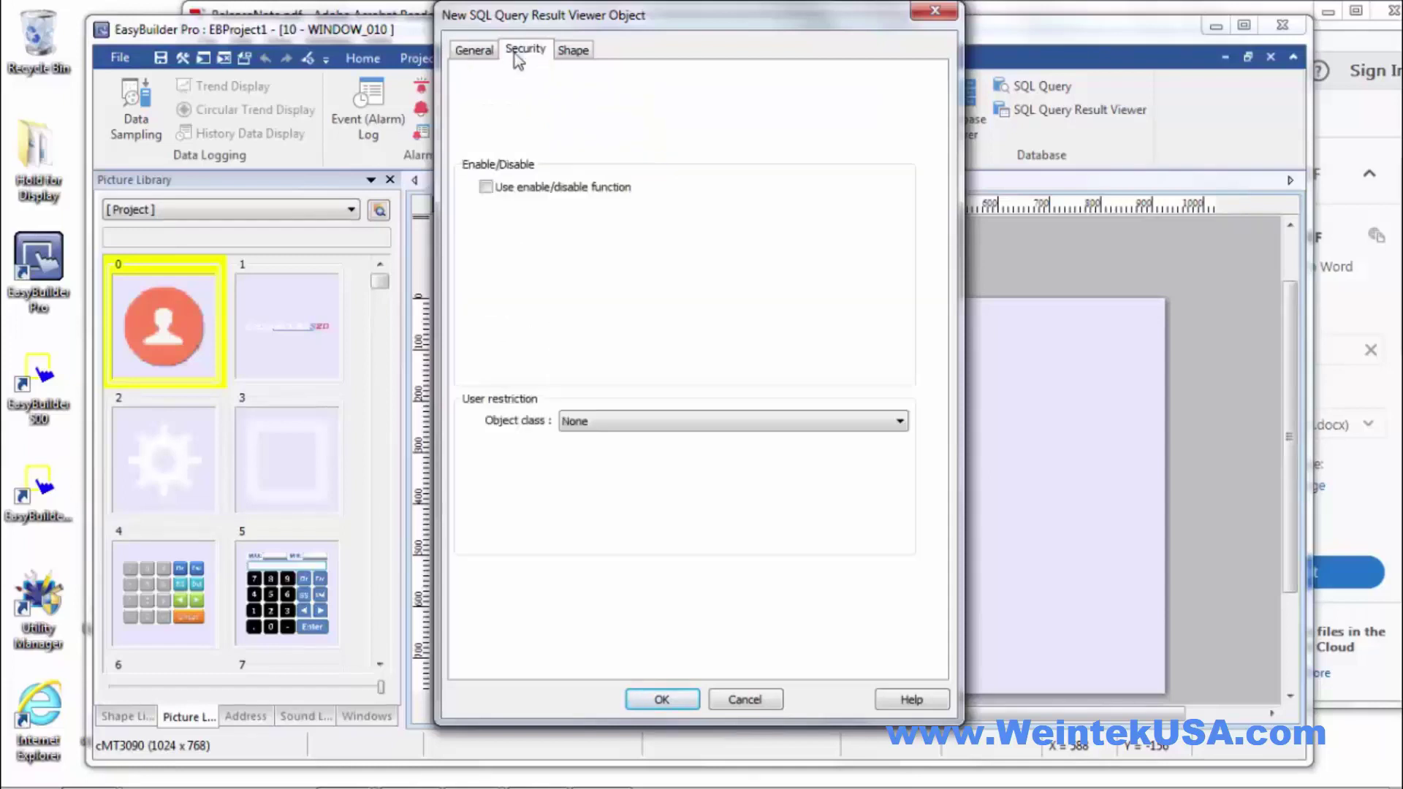
pyautogui.click(487, 188)
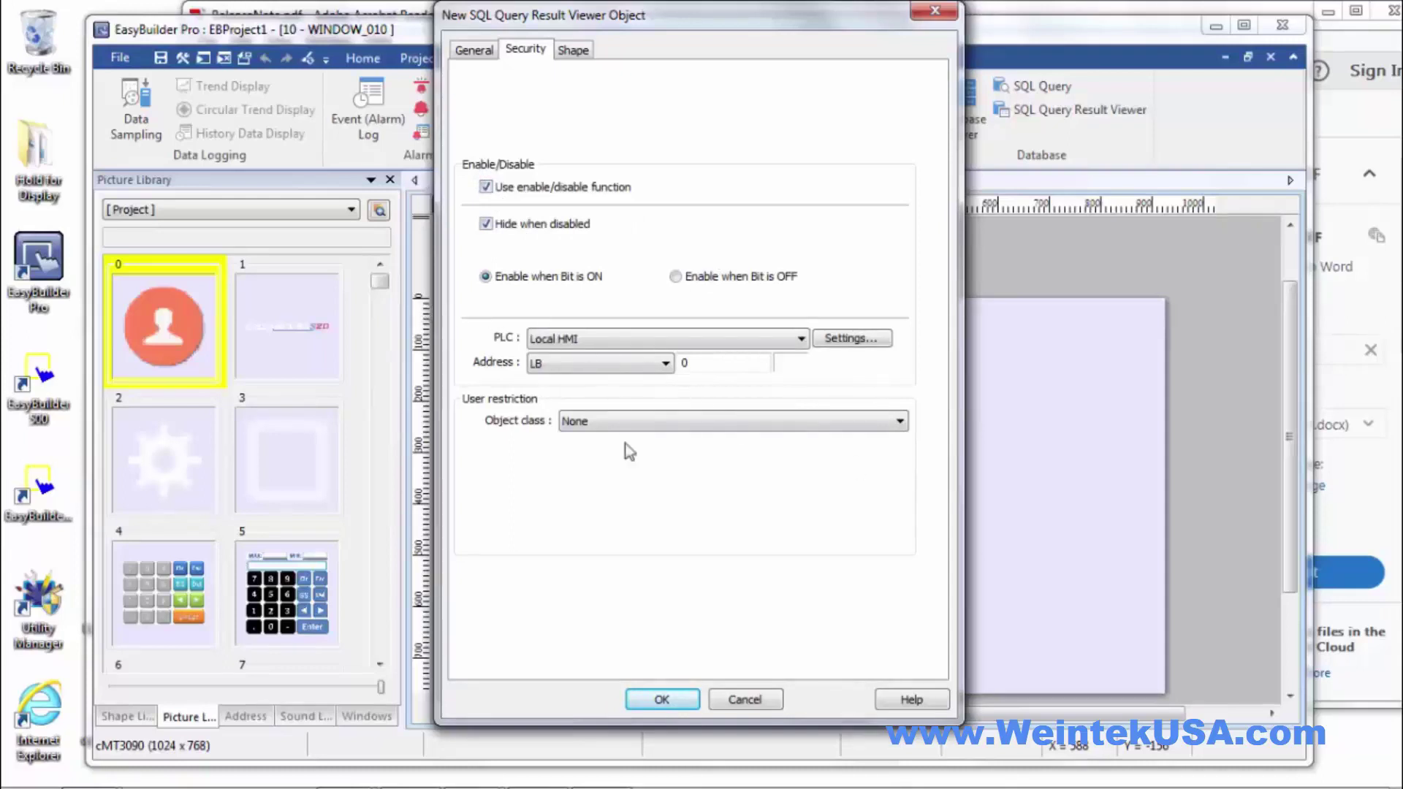
pyautogui.click(486, 187)
pyautogui.click(486, 188)
pyautogui.click(486, 188)
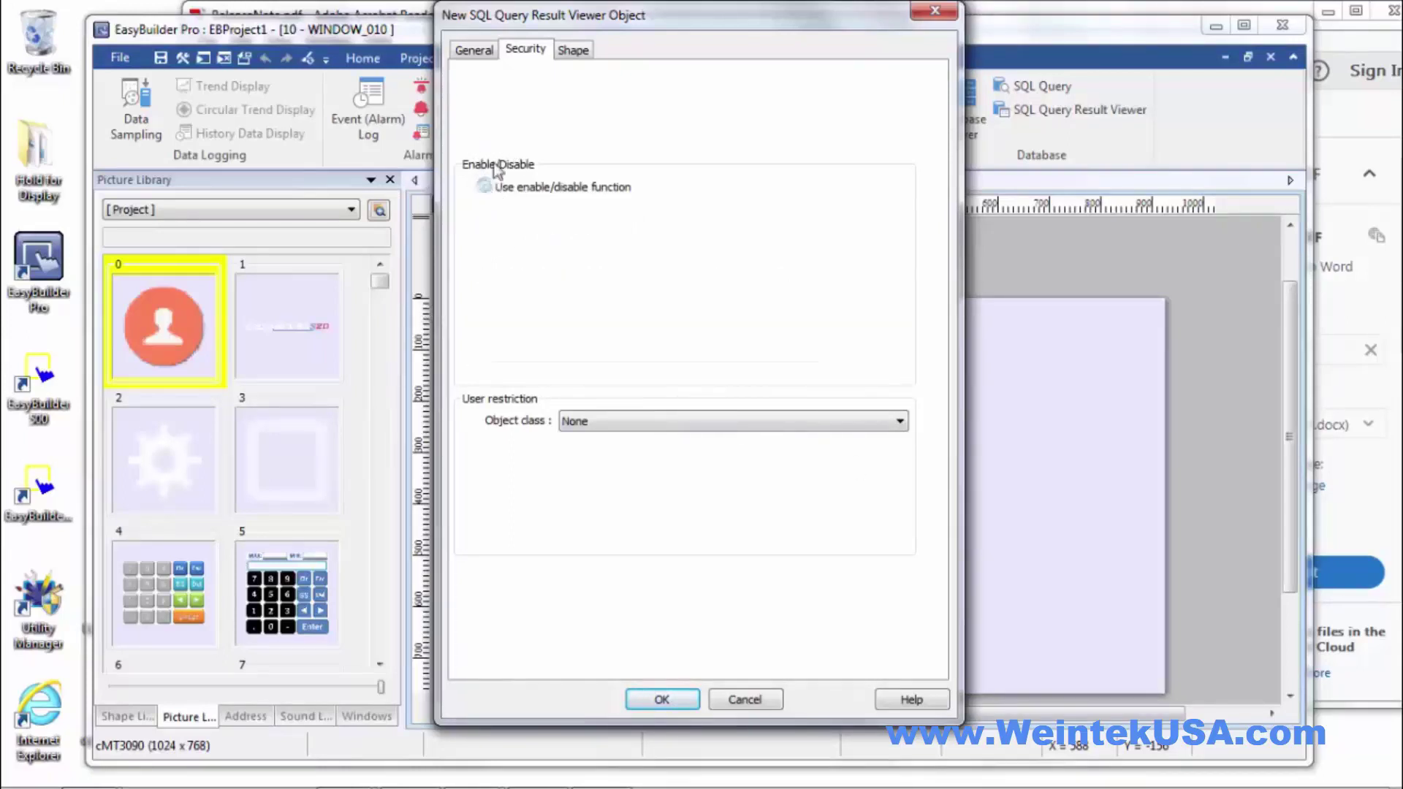
# Step: Give the viewer a shape background and place it in the window's lower-left corner
pyautogui.click(574, 51)
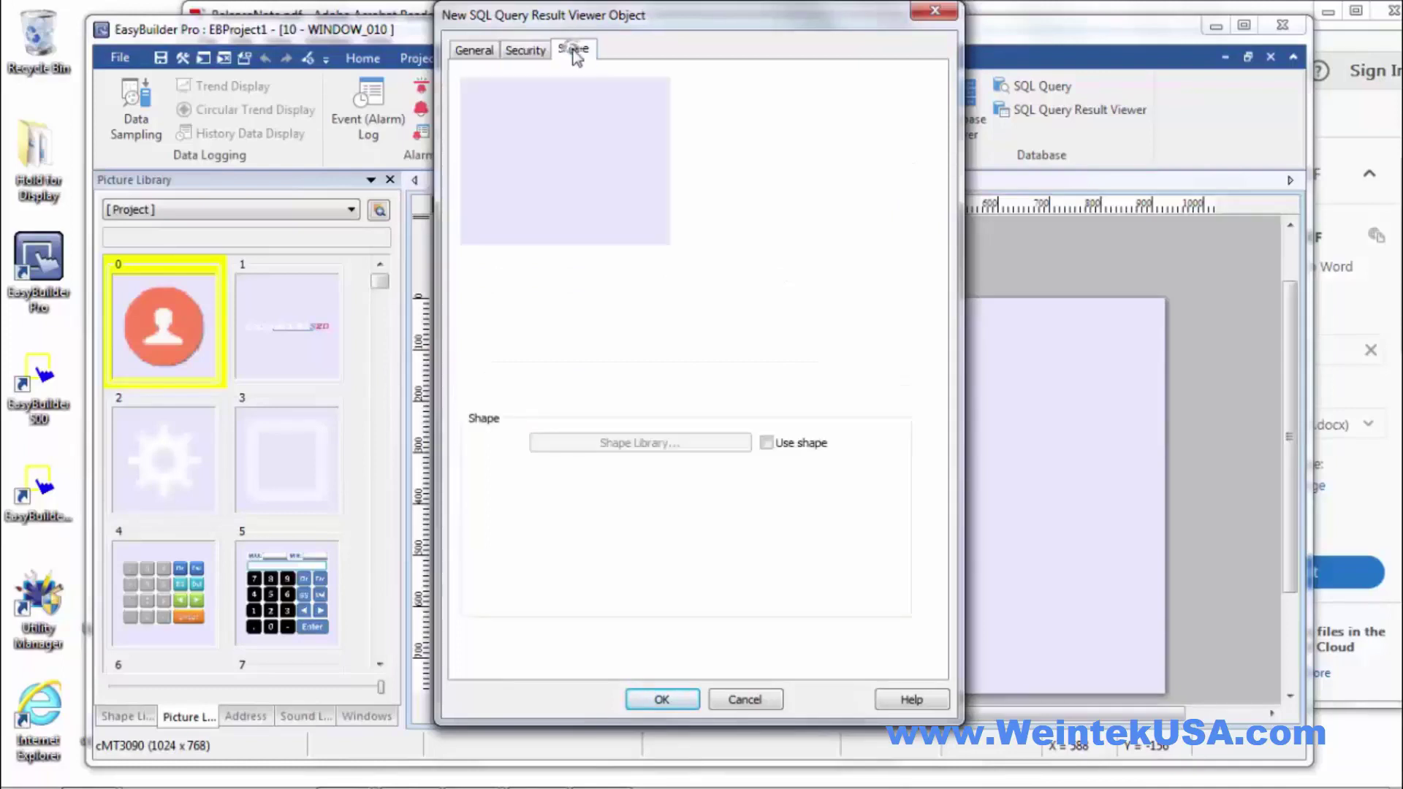
pyautogui.click(769, 443)
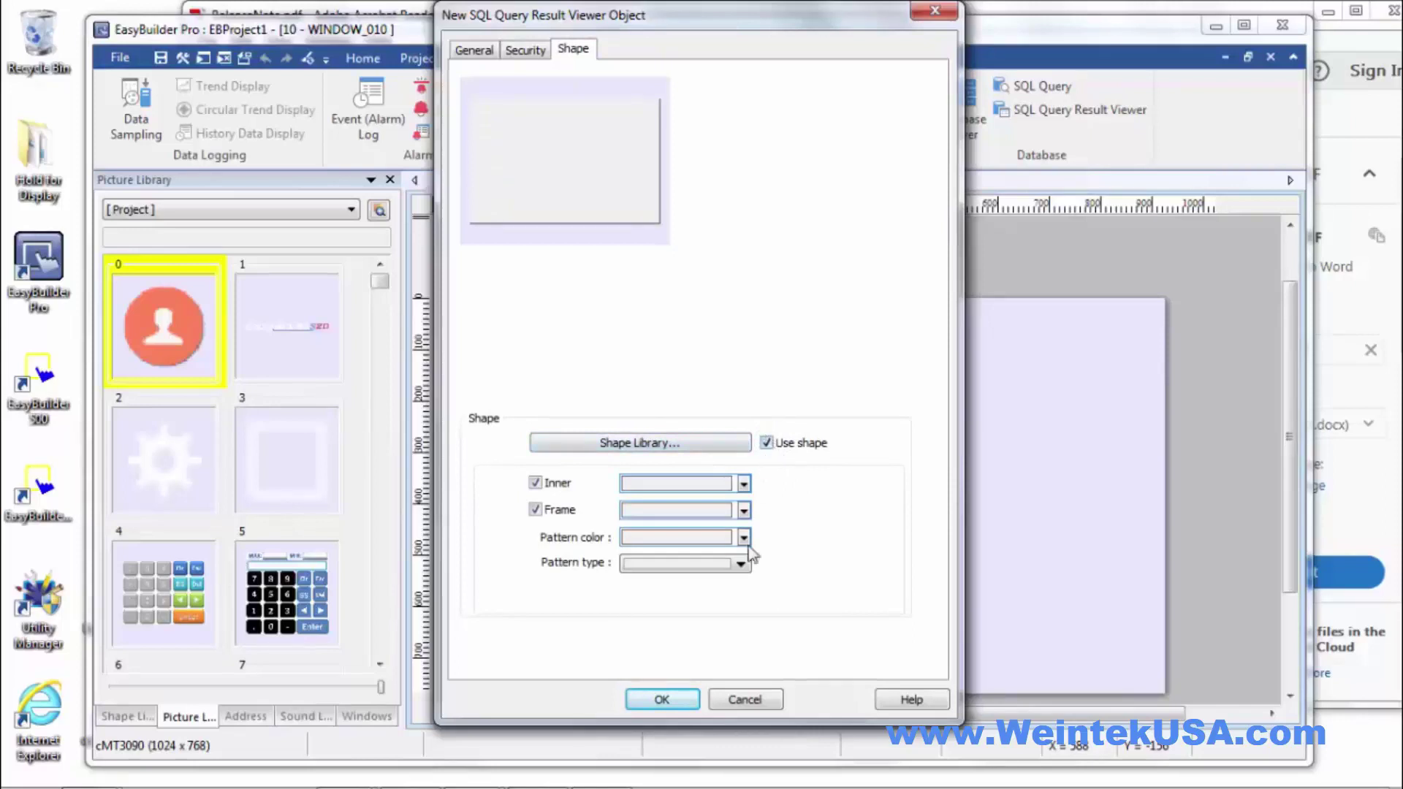
pyautogui.click(666, 701)
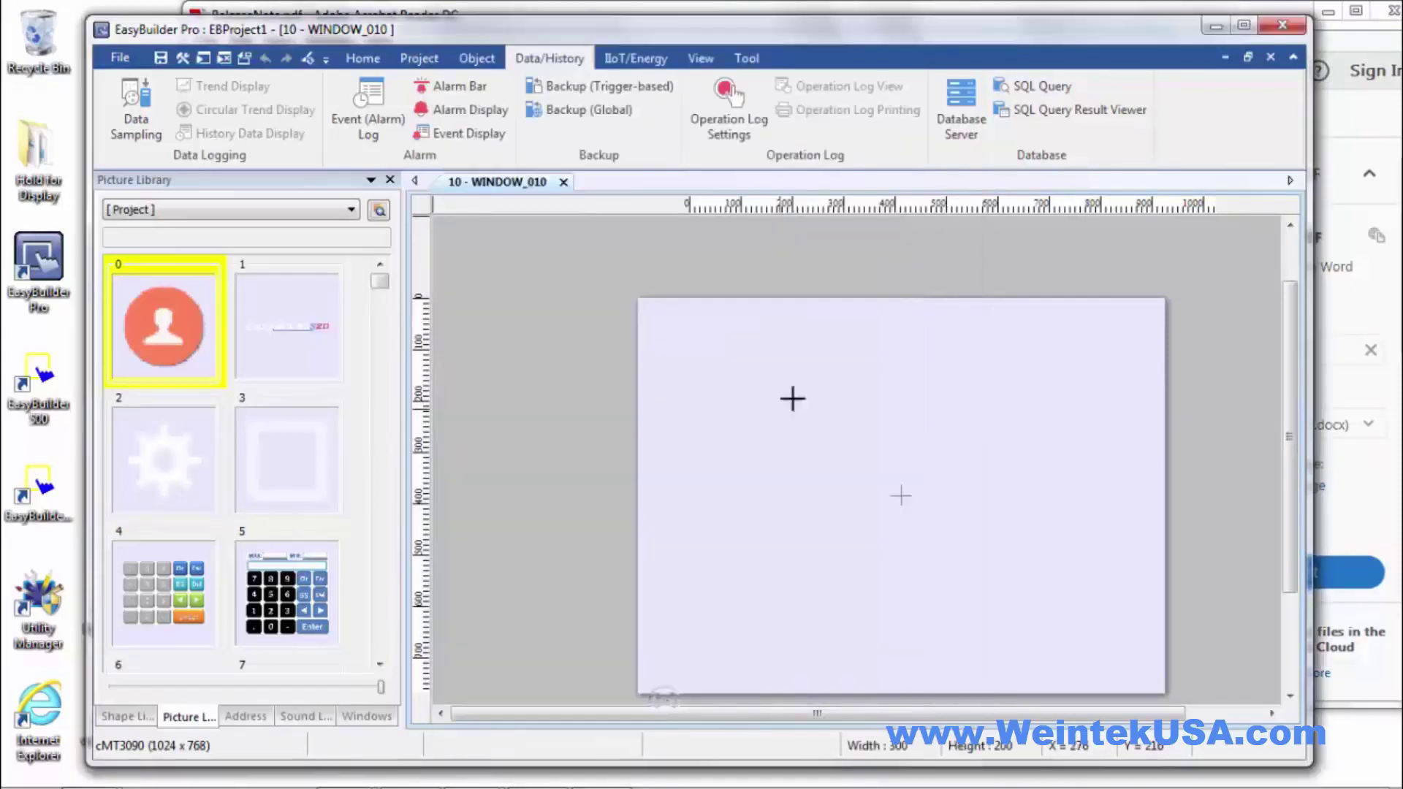
pyautogui.click(937, 337)
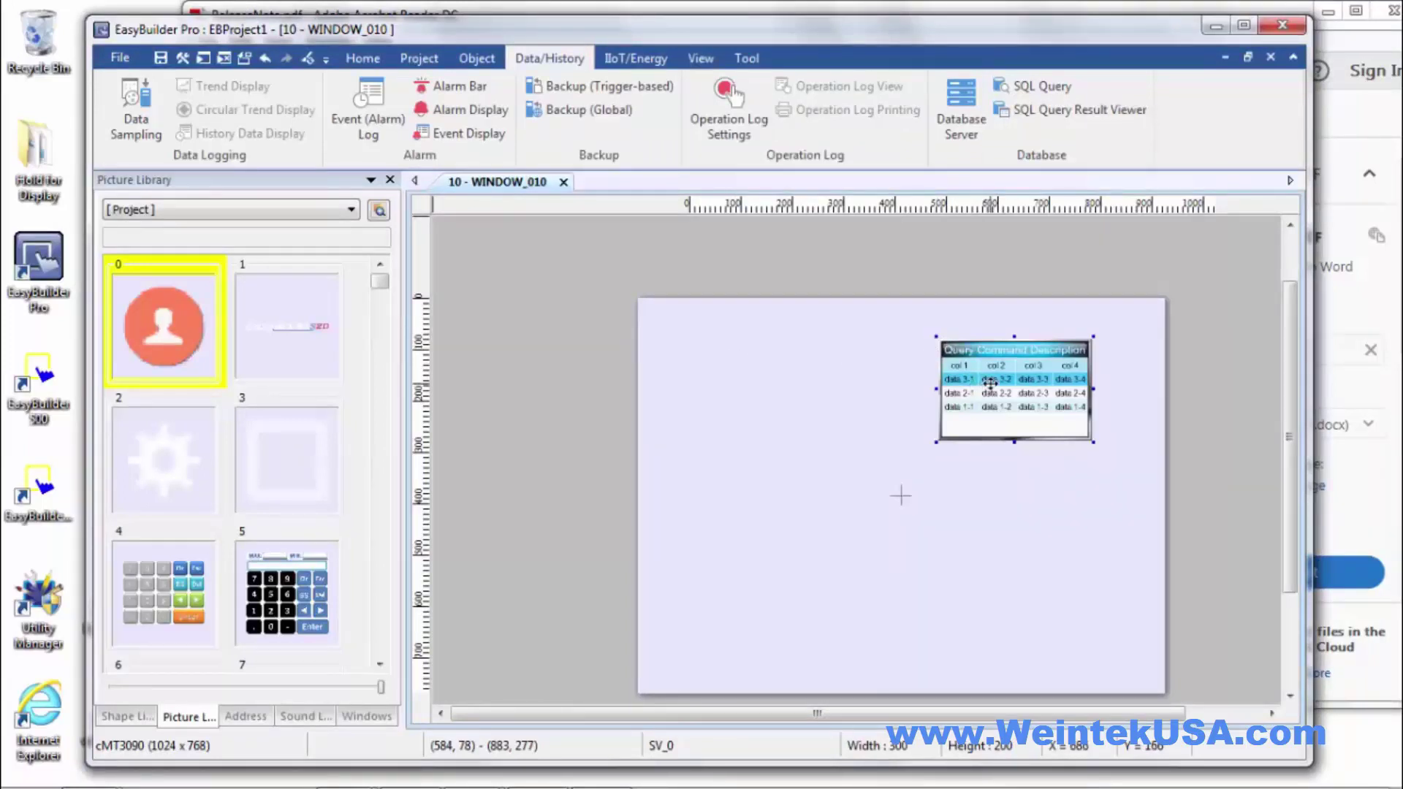
pyautogui.moveTo(989, 381); pyautogui.dragTo(714, 614)
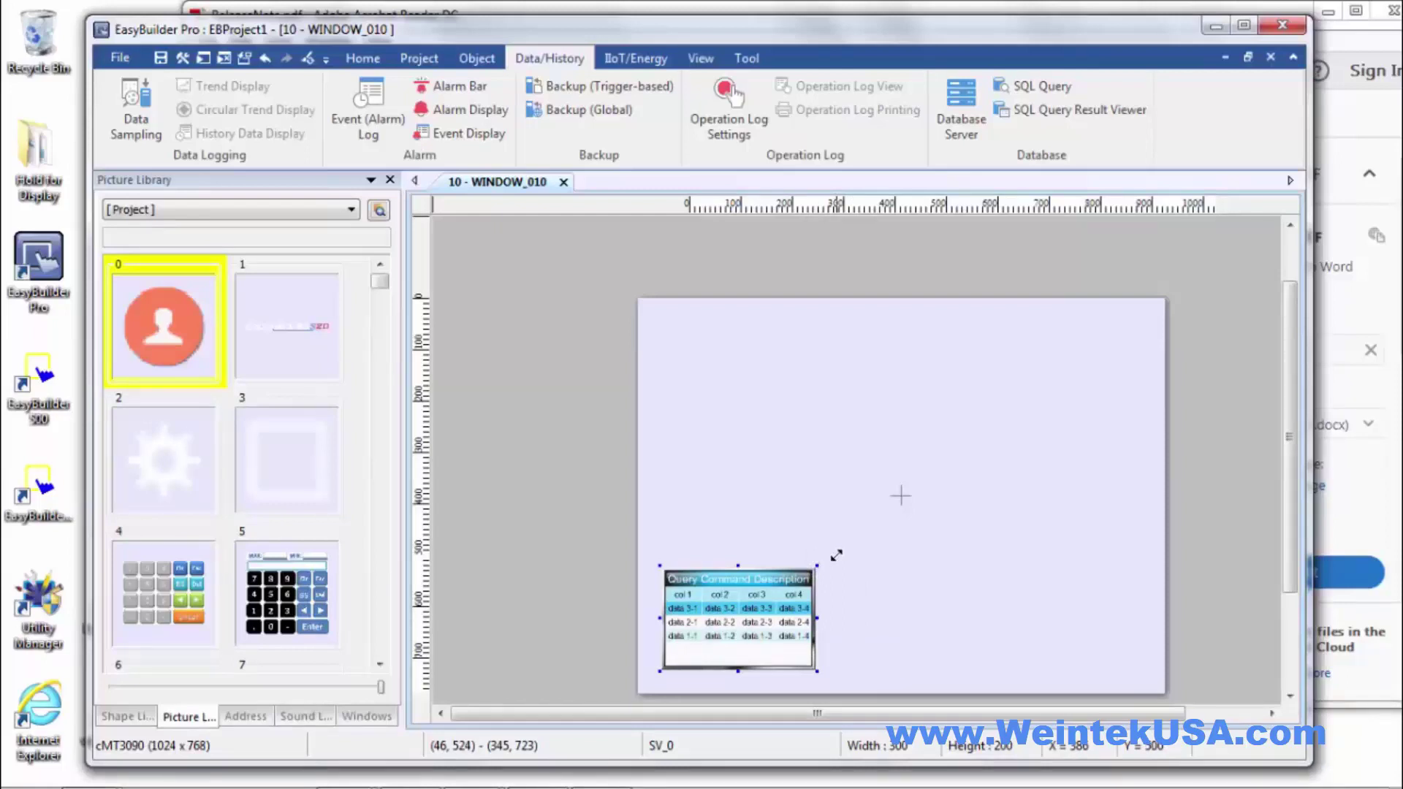
# Step: Start a new Combo Button object from the Object ribbon's Button group
pyautogui.click(415, 60)
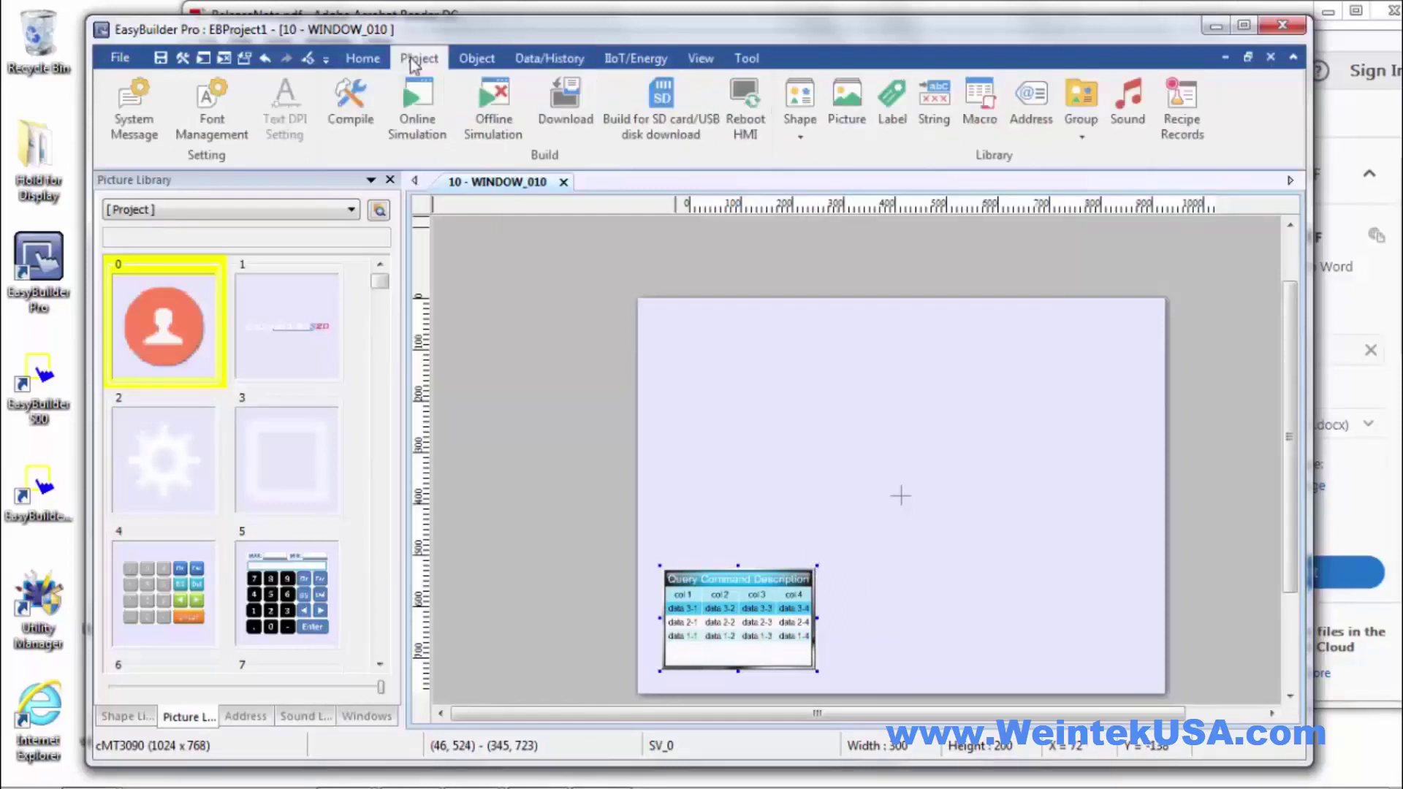
pyautogui.click(476, 60)
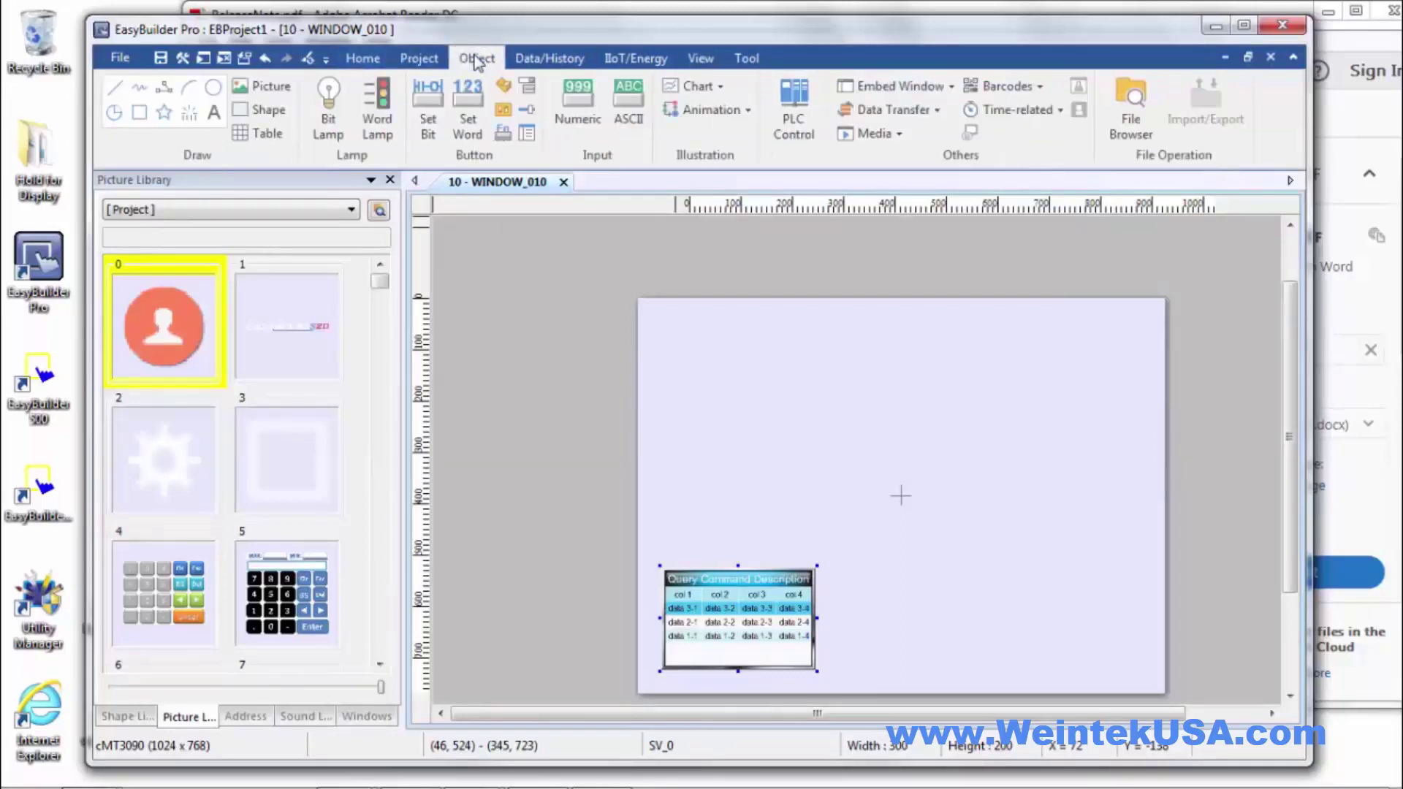
pyautogui.click(529, 89)
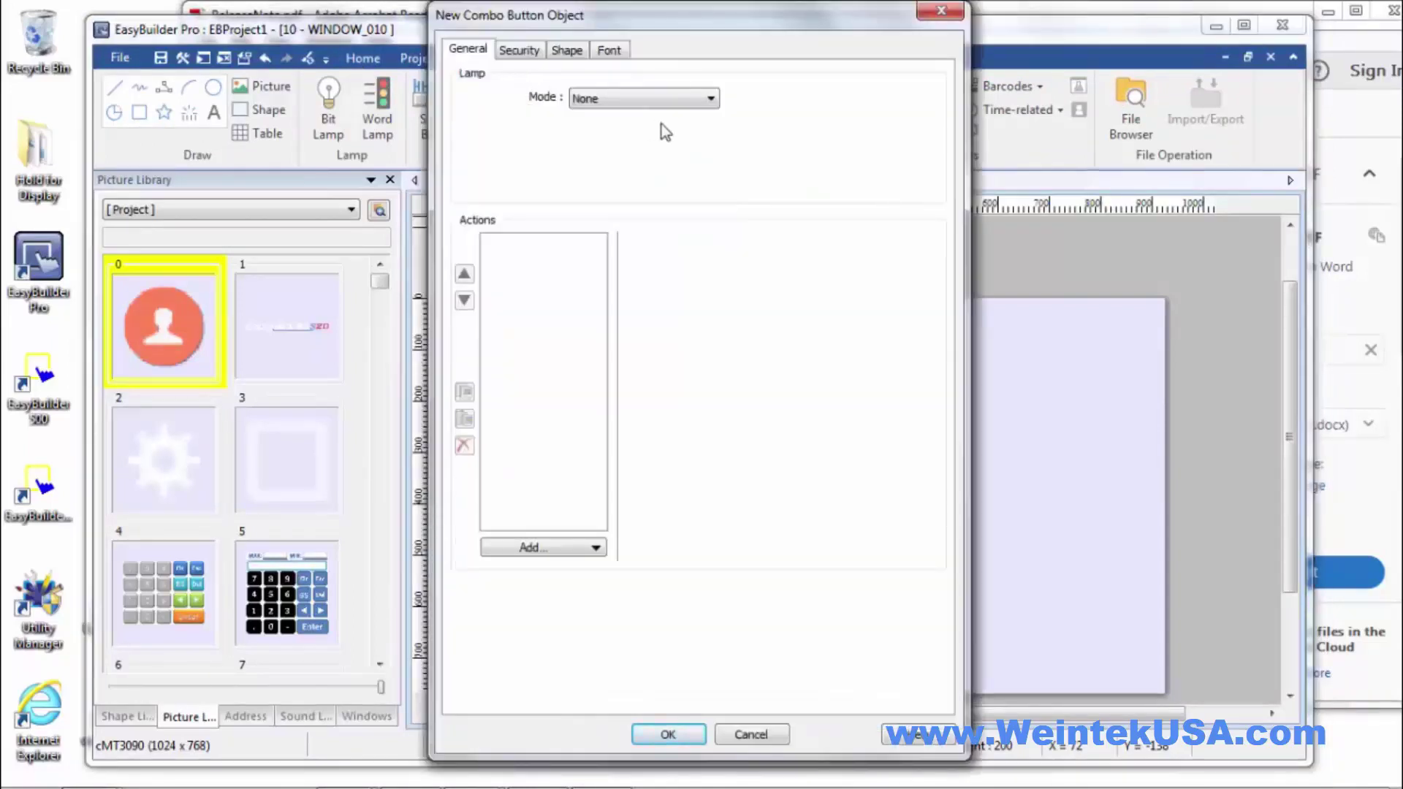
# Step: Add one Wait Until action (LB-0 OFF, 100 ms), deleting the accidental duplicate
pyautogui.click(558, 550)
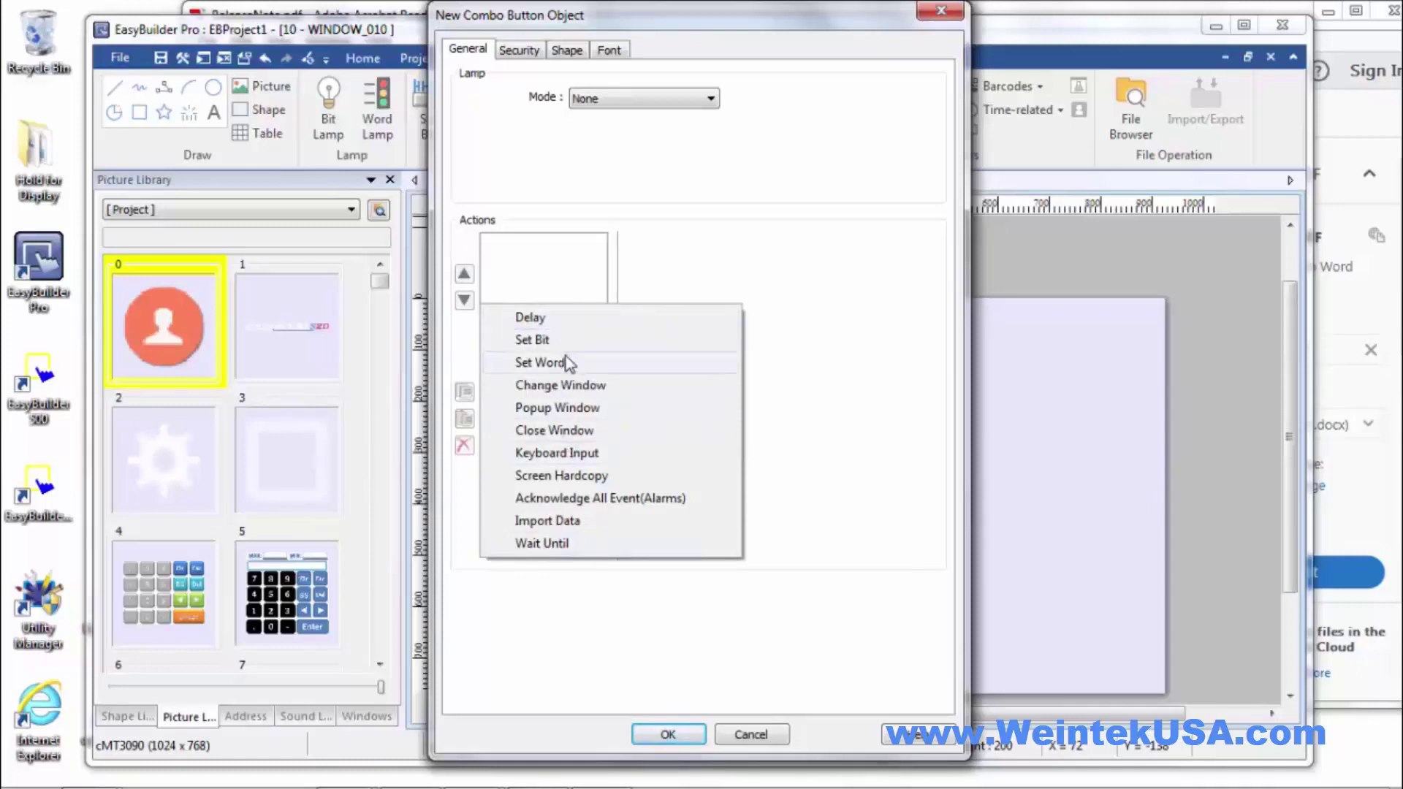
pyautogui.click(541, 543)
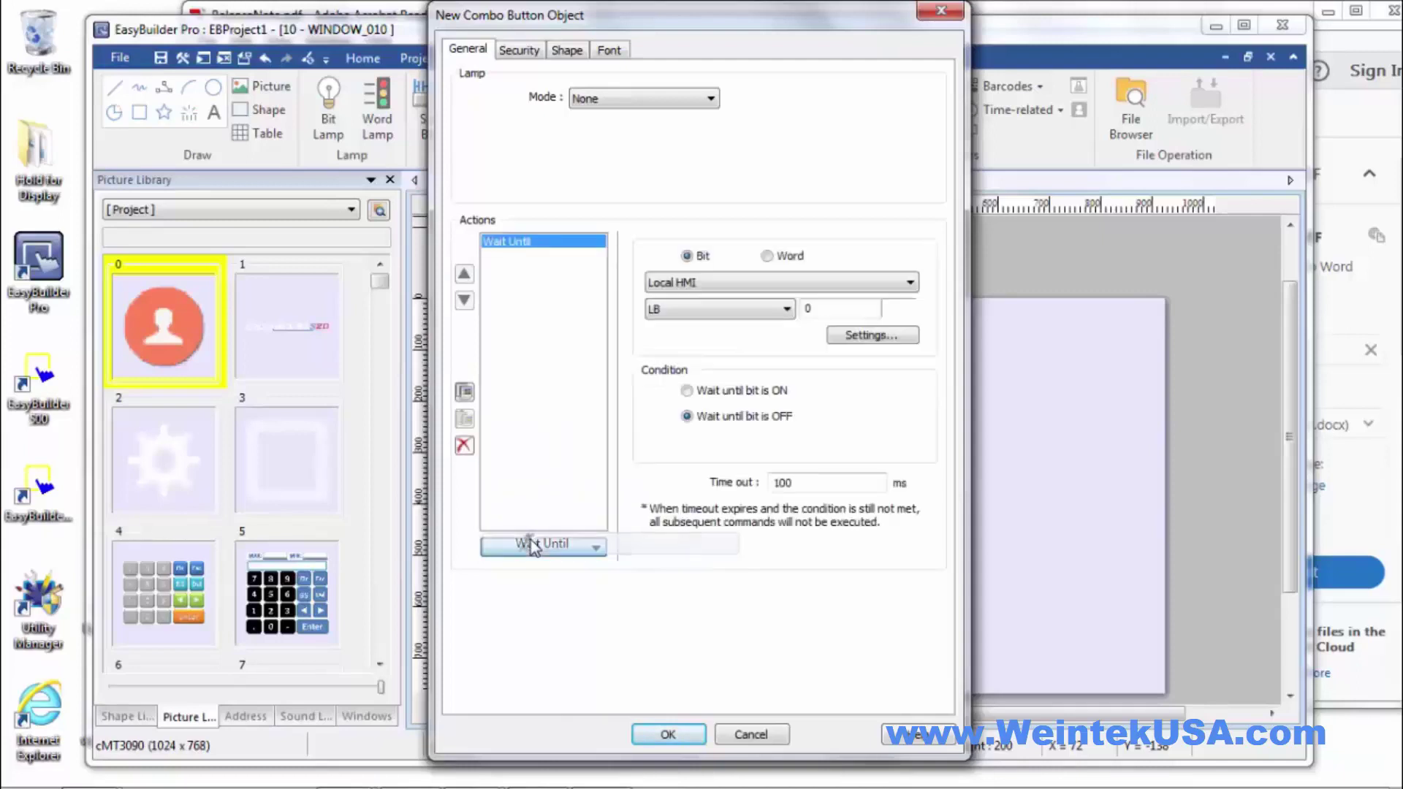
pyautogui.click(532, 547)
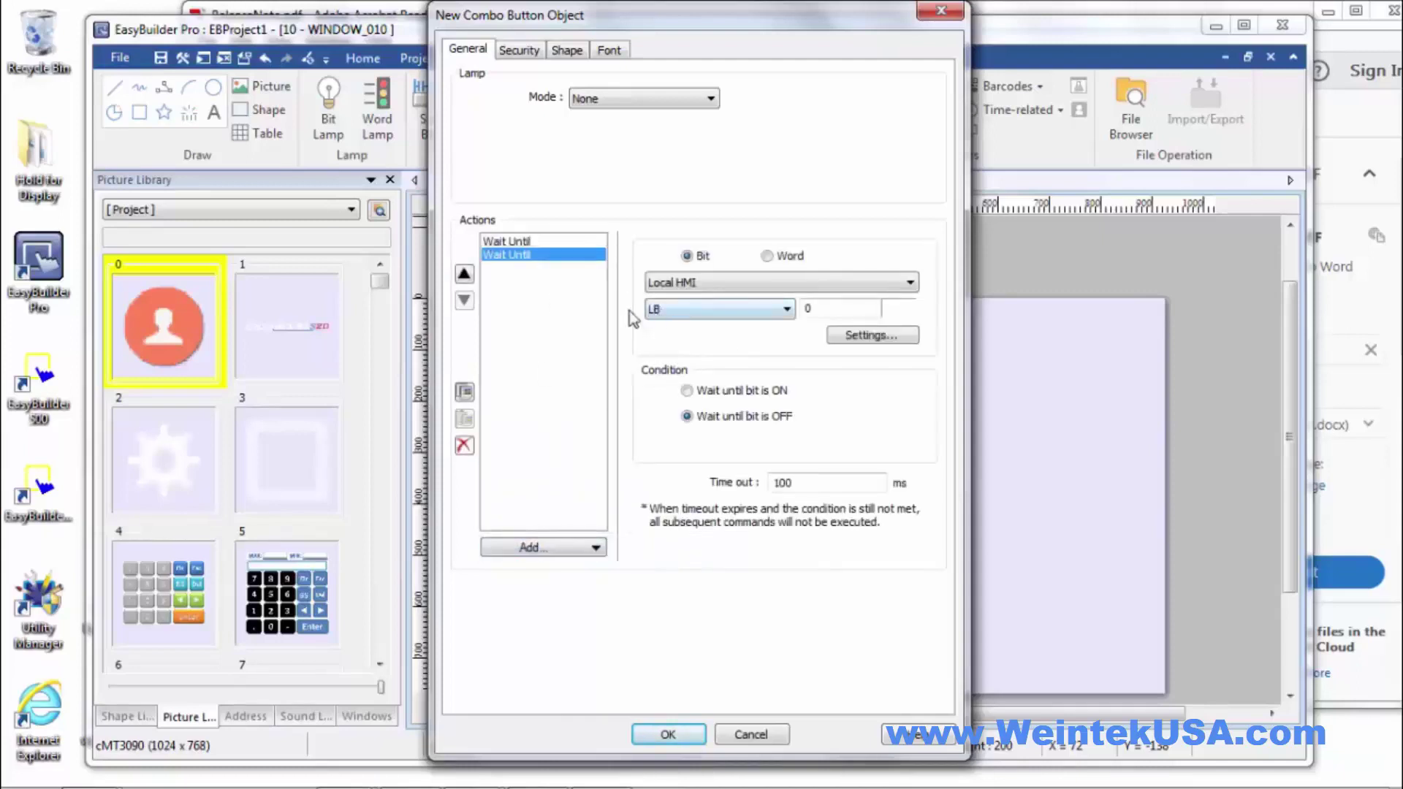
pyautogui.click(468, 448)
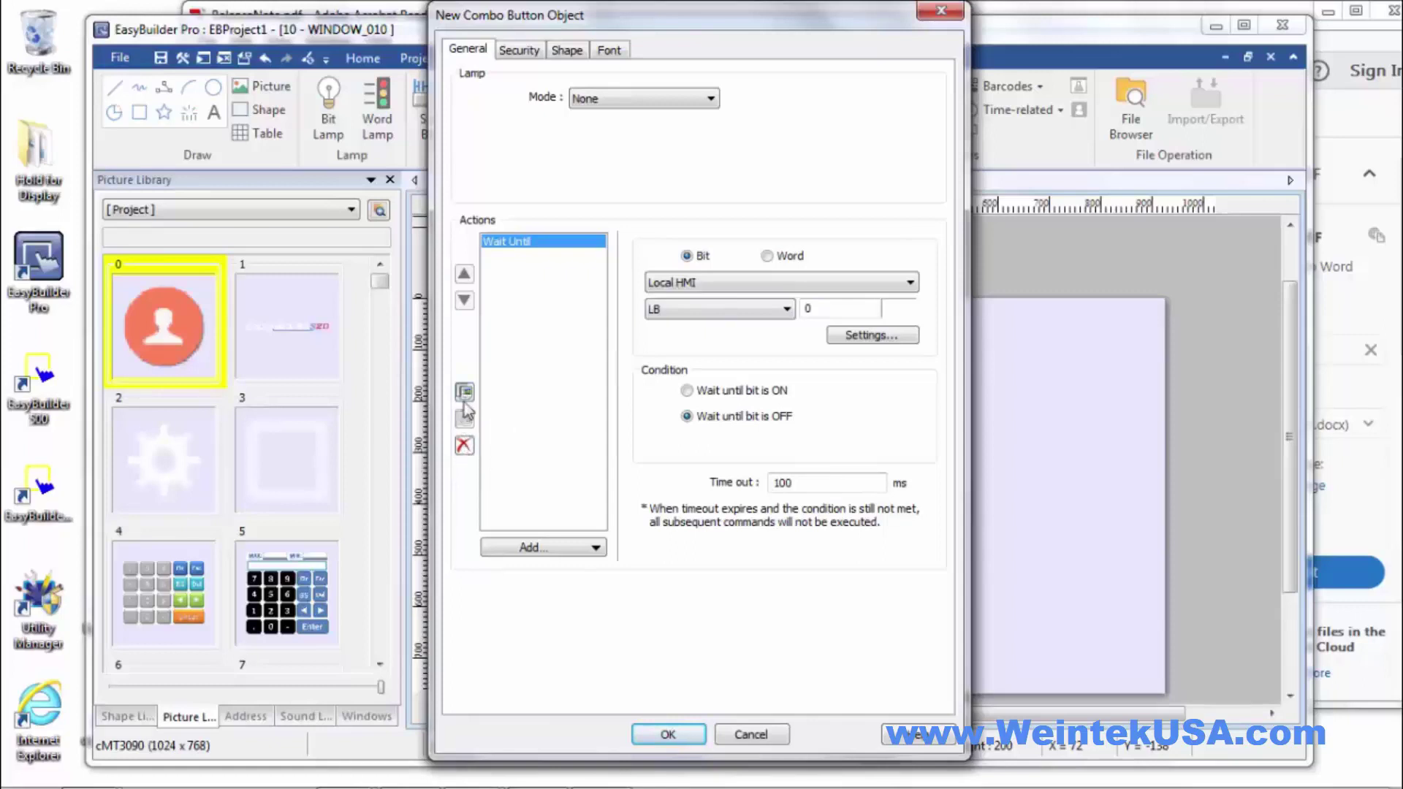
# Step: Add a Set Bit action on LB 0 and move it ahead of Wait Until
pyautogui.click(529, 548)
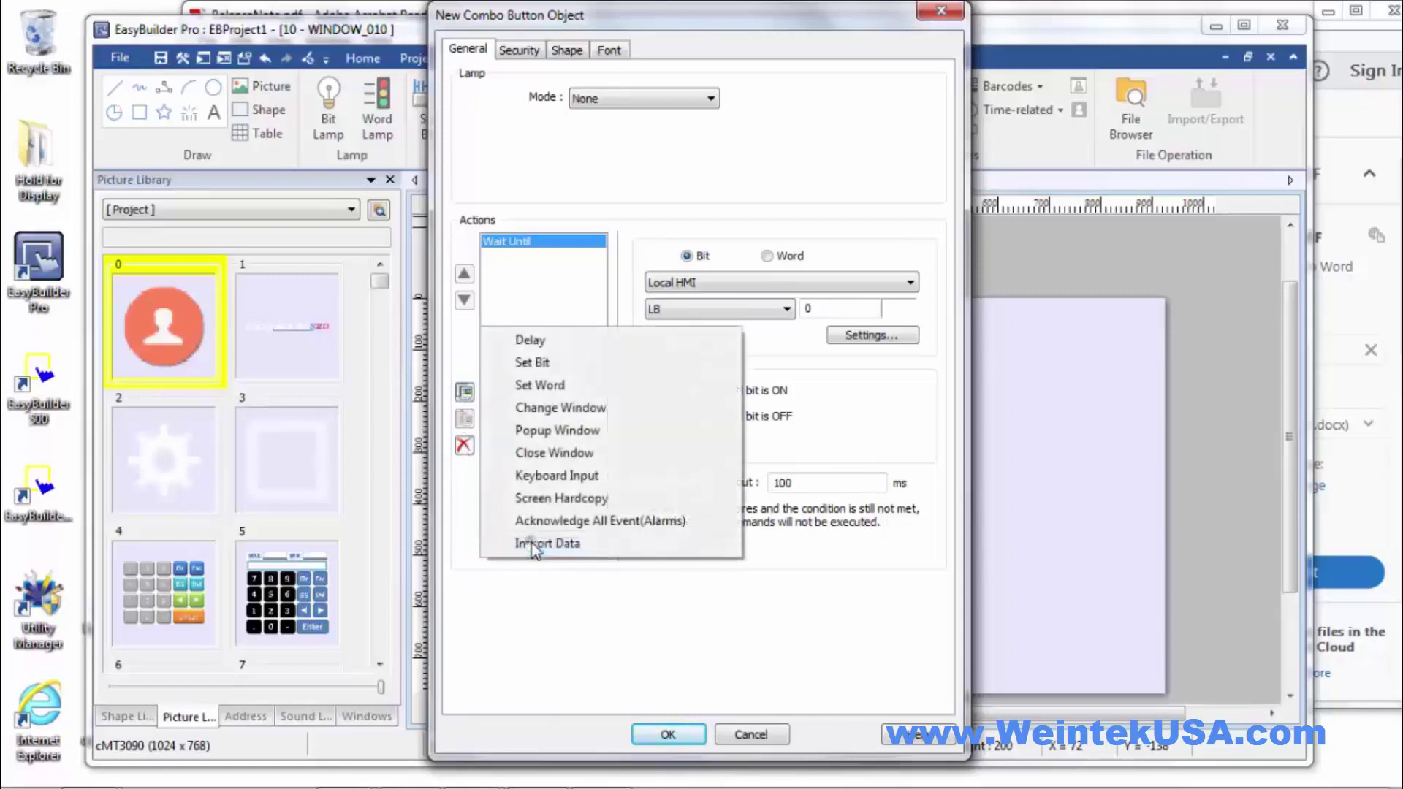
pyautogui.click(541, 363)
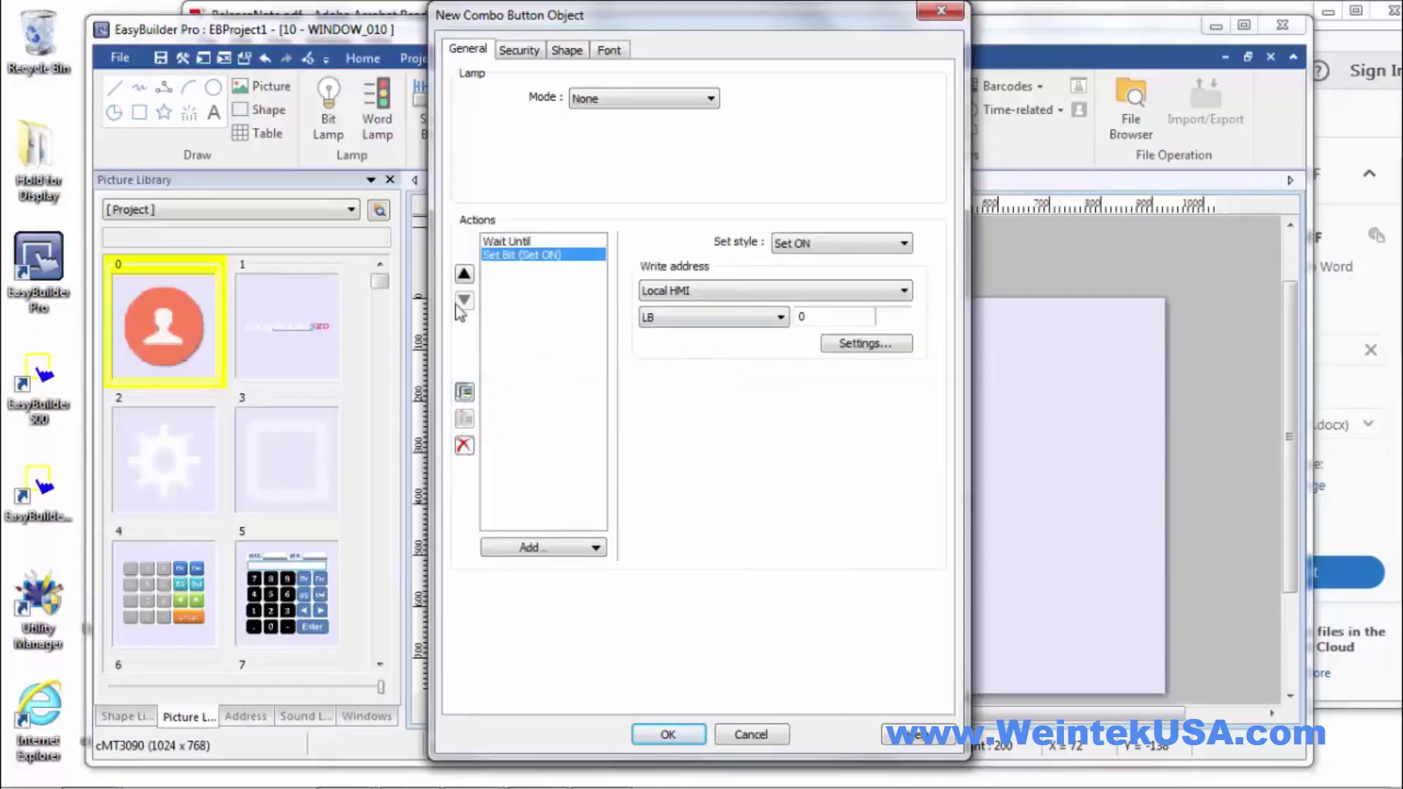
pyautogui.click(463, 275)
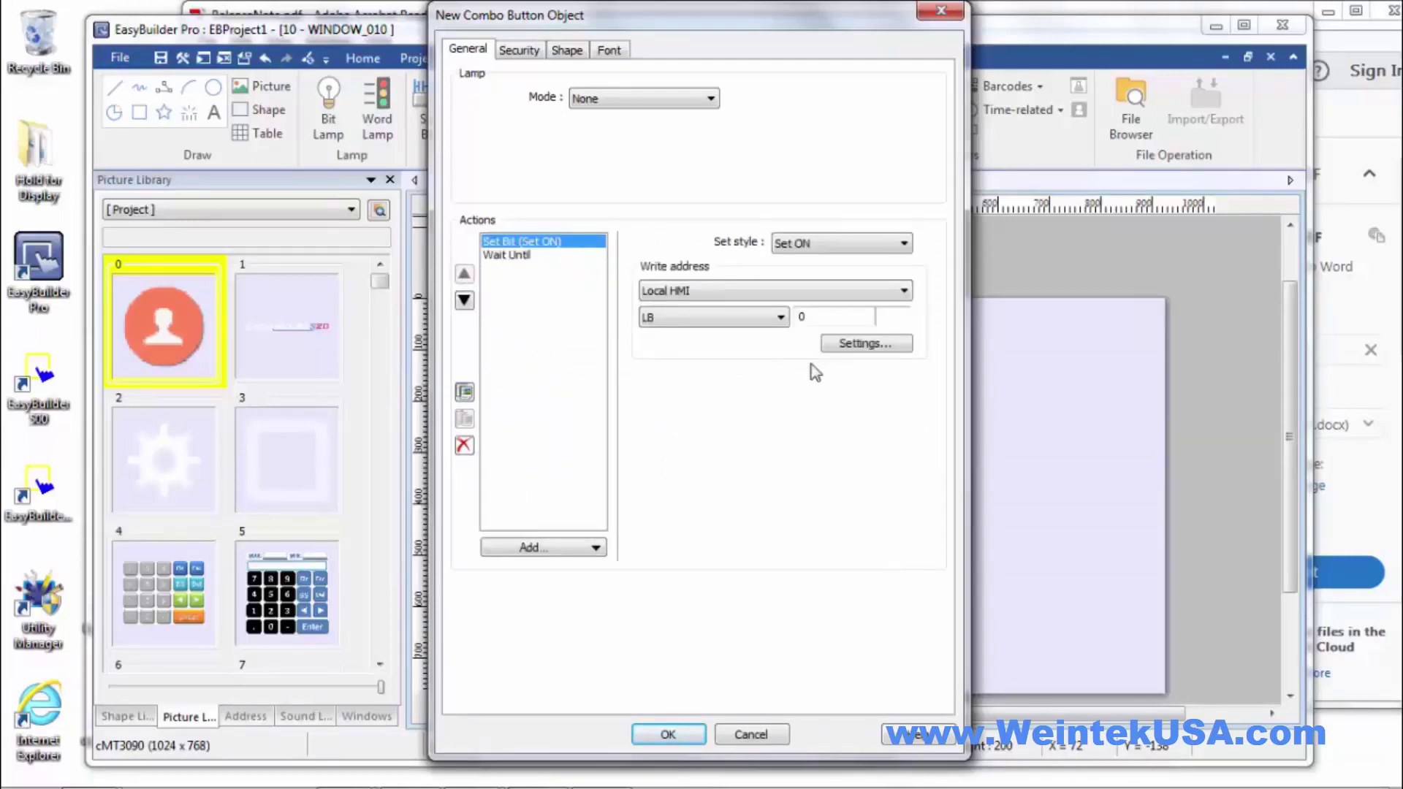
pyautogui.click(802, 318)
pyautogui.write('00')
pyautogui.click(510, 256)
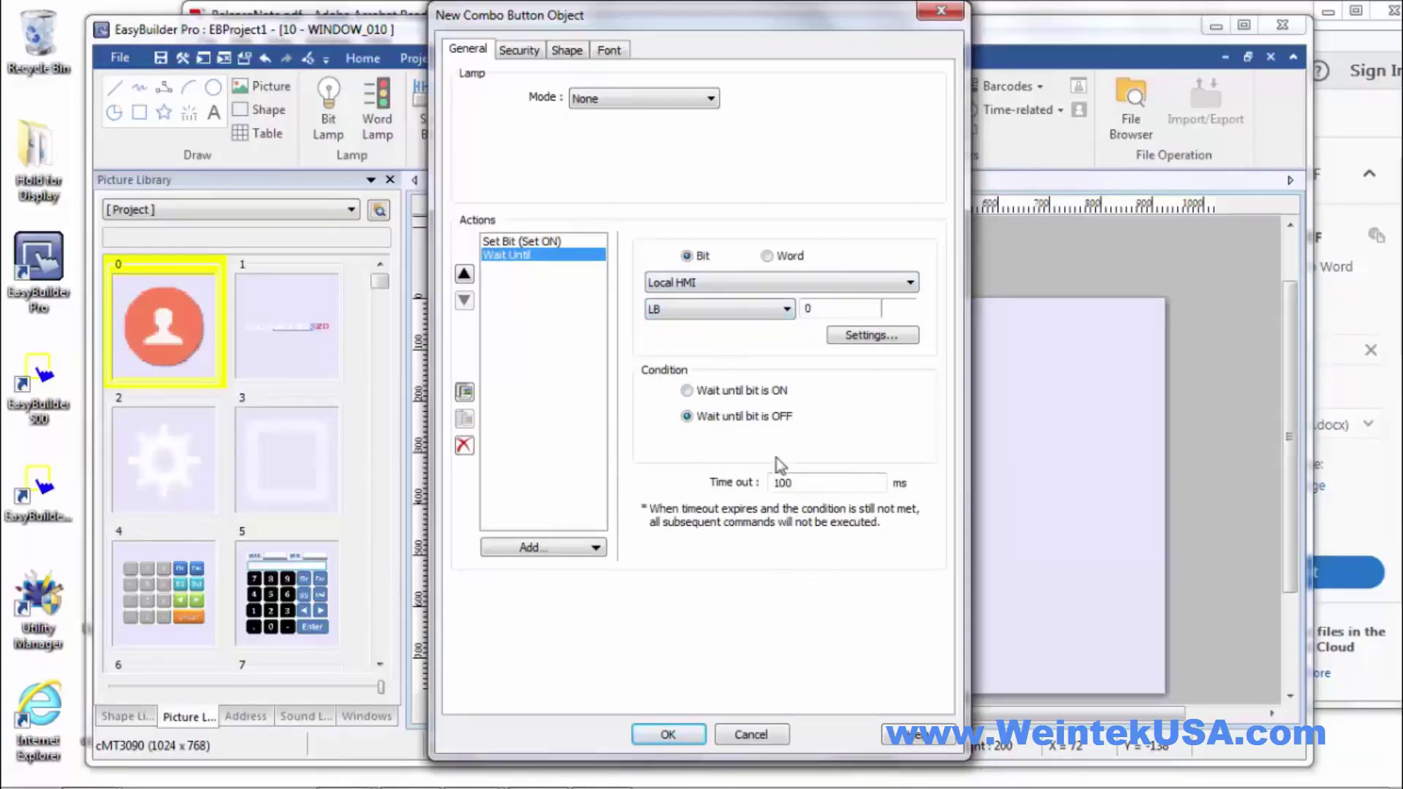
# Step: Add a Set Word action writing constant 0 to LW-0
pyautogui.click(539, 548)
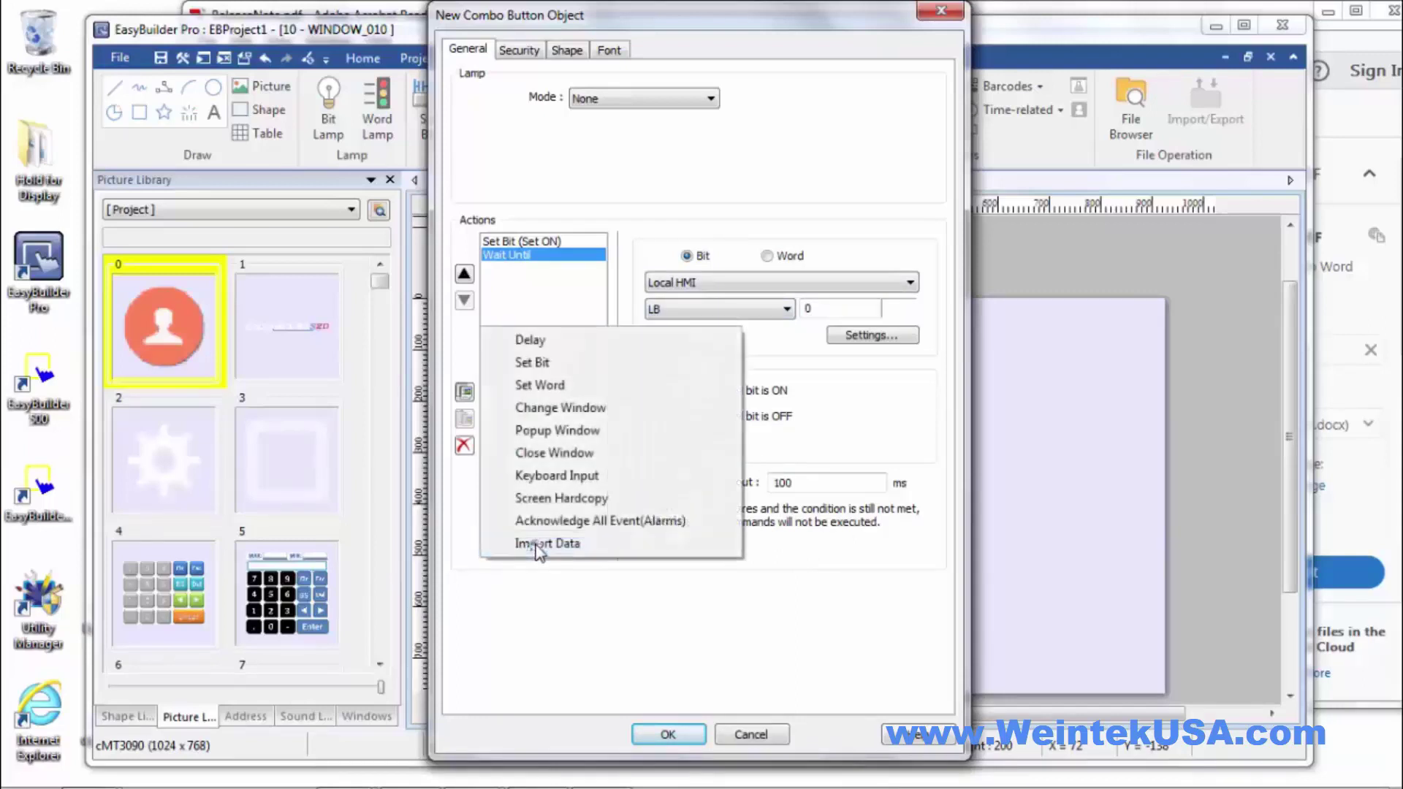
pyautogui.click(569, 386)
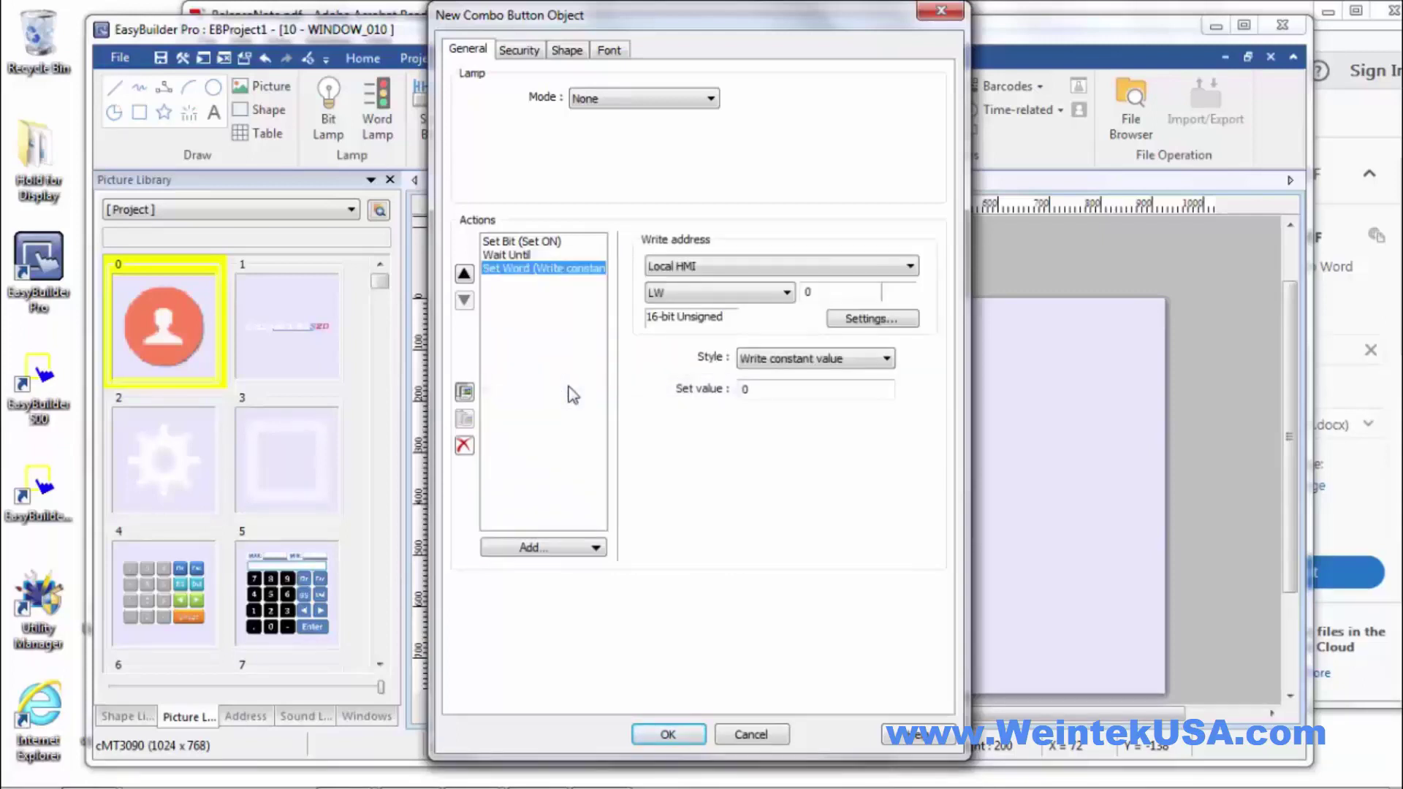
pyautogui.click(544, 548)
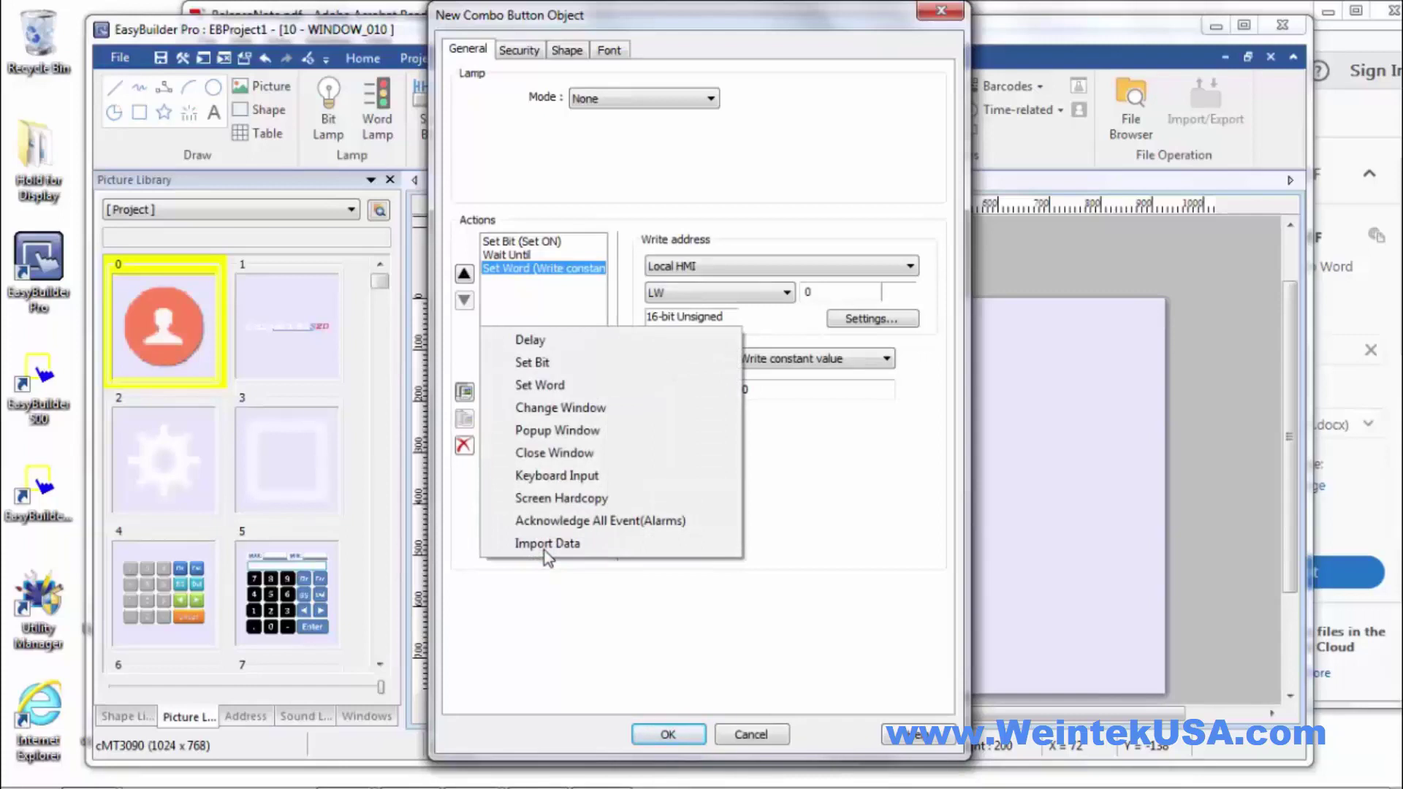
# Step: Add a Close Window action, with a Keyboard Input [Enter] action inserted before it
pyautogui.click(594, 455)
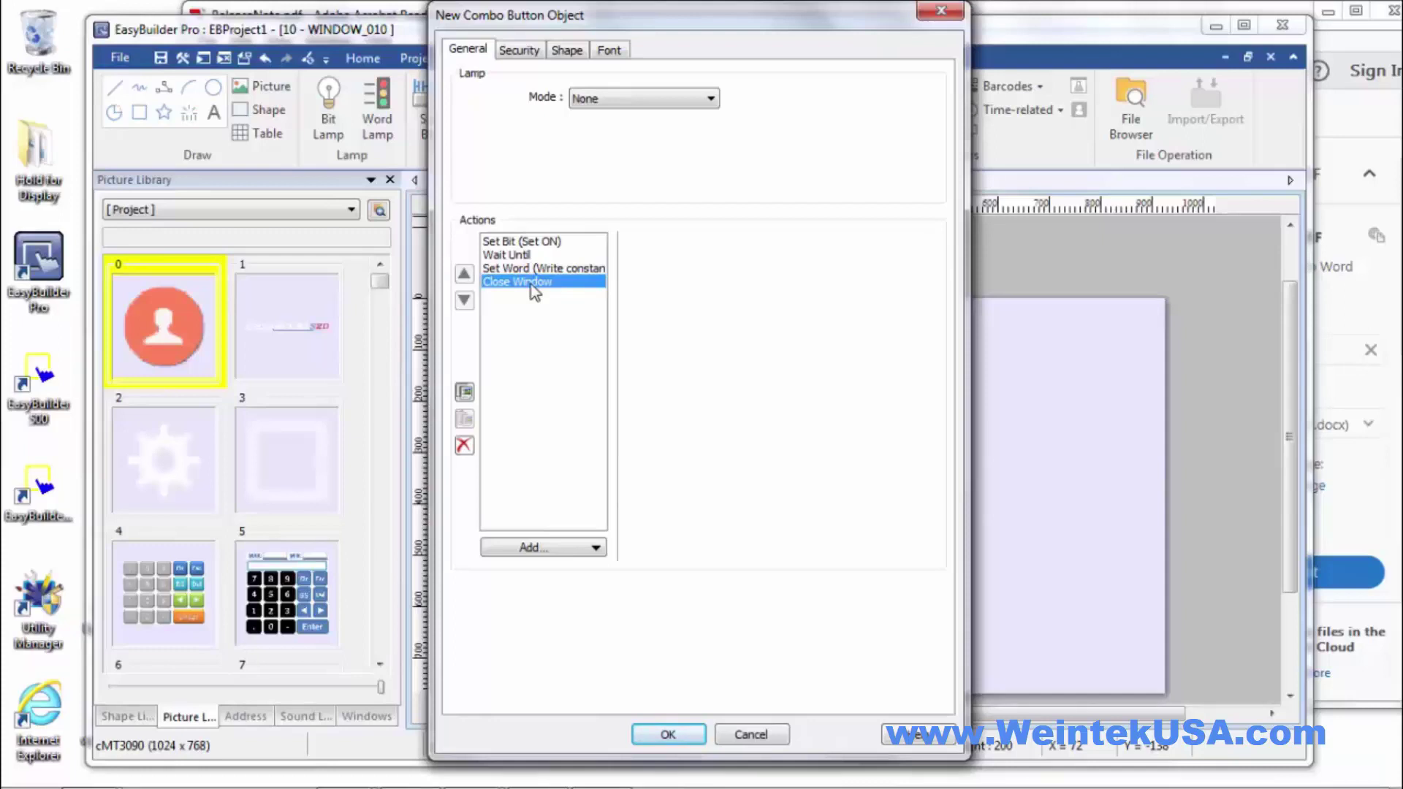
pyautogui.click(572, 548)
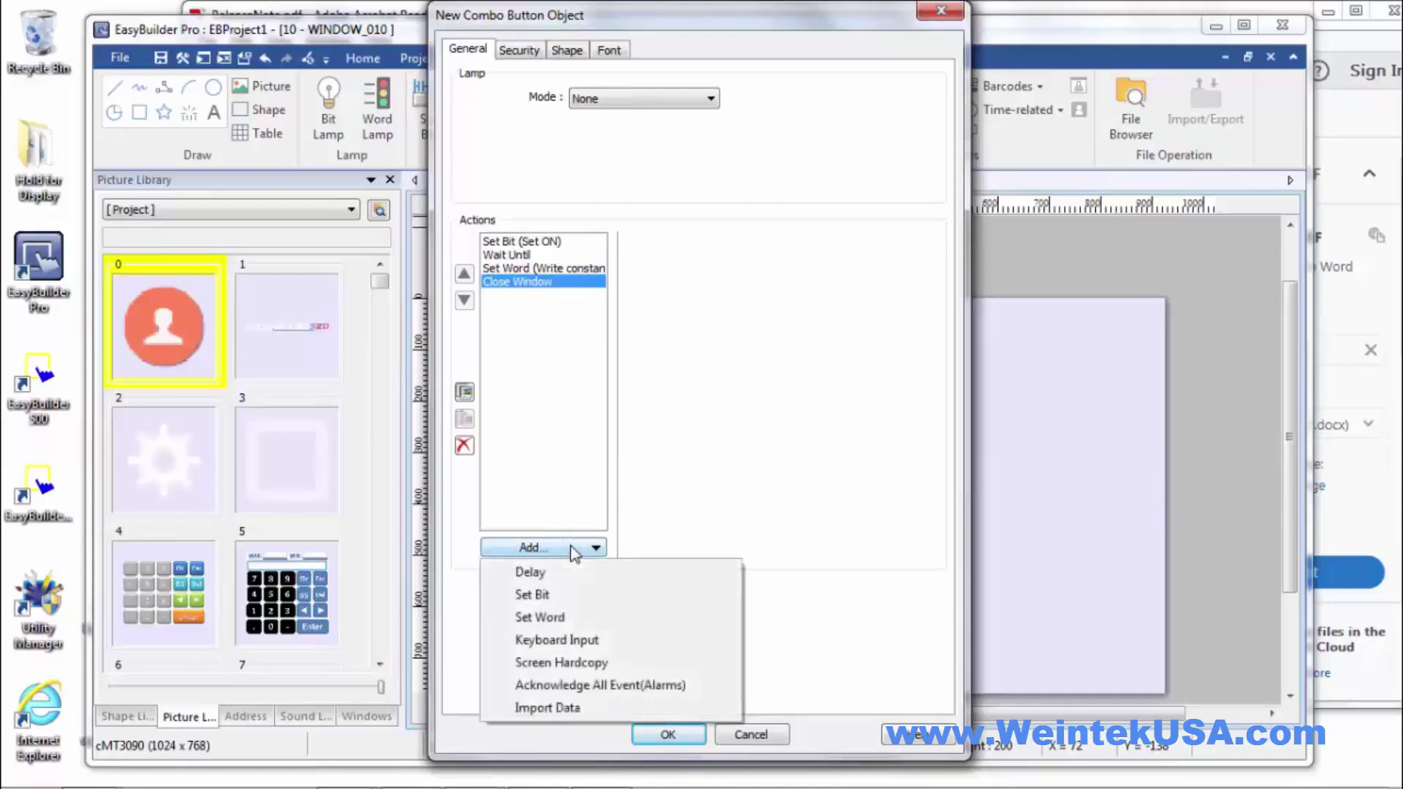
pyautogui.click(555, 642)
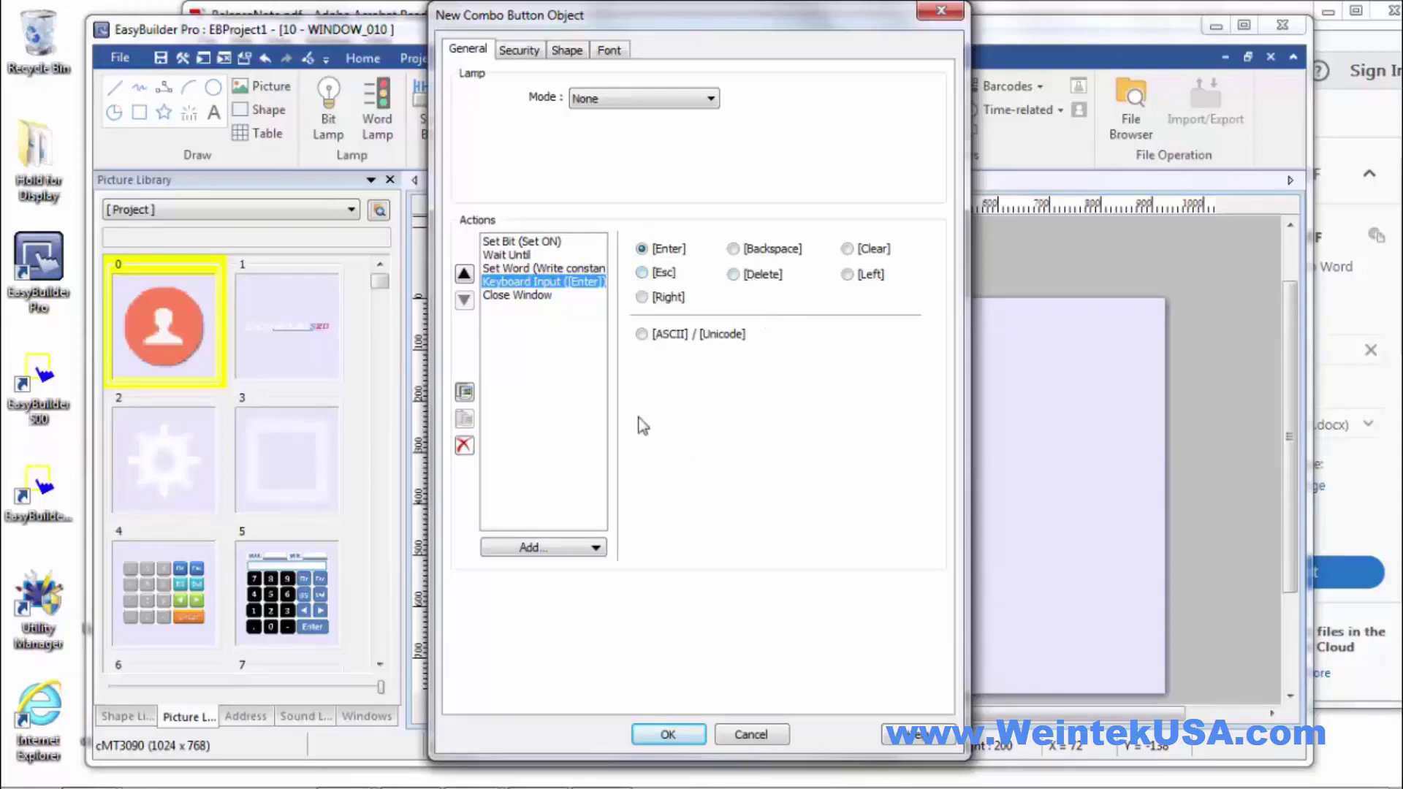
# Step: Add a Screen Hardcopy action that outputs to the SD card
pyautogui.click(514, 549)
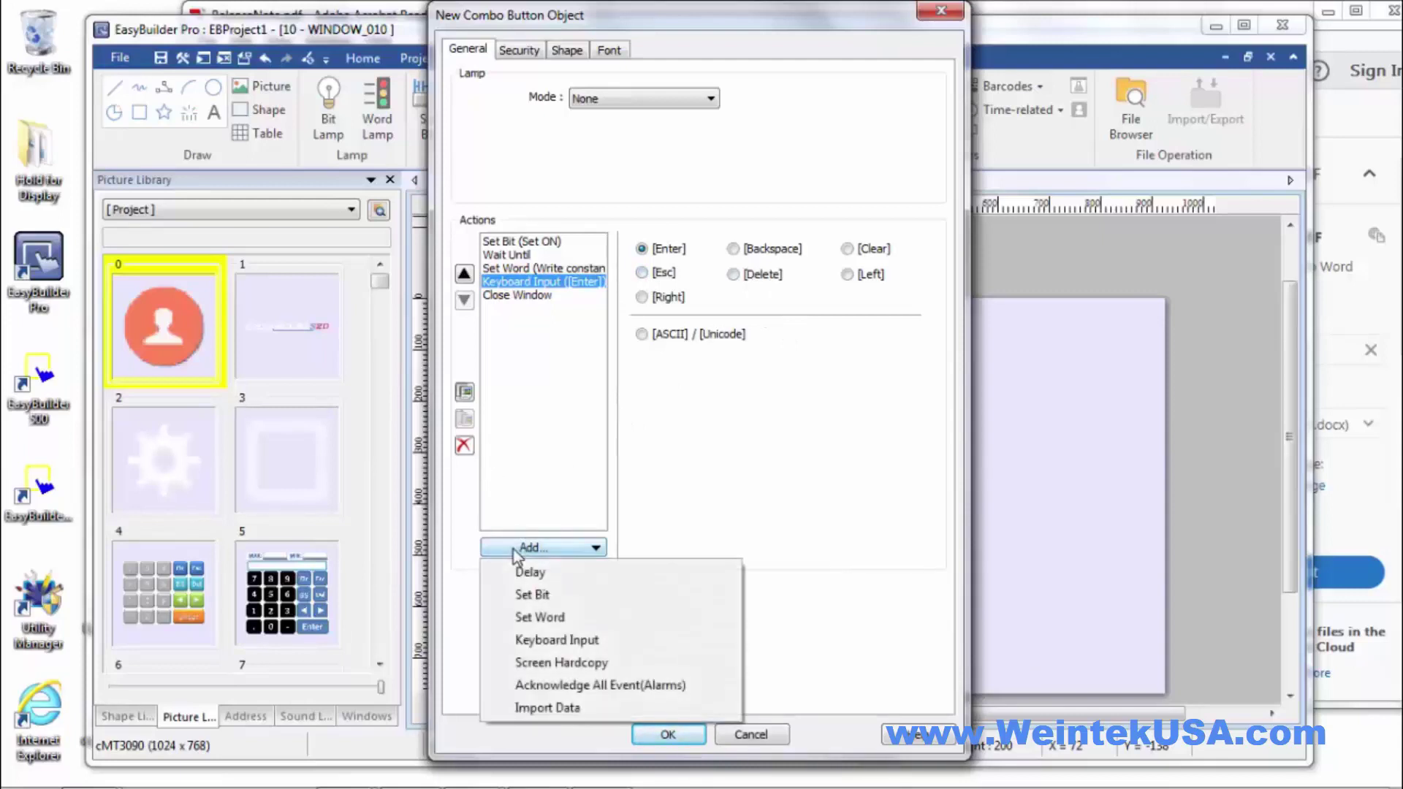
pyautogui.click(549, 662)
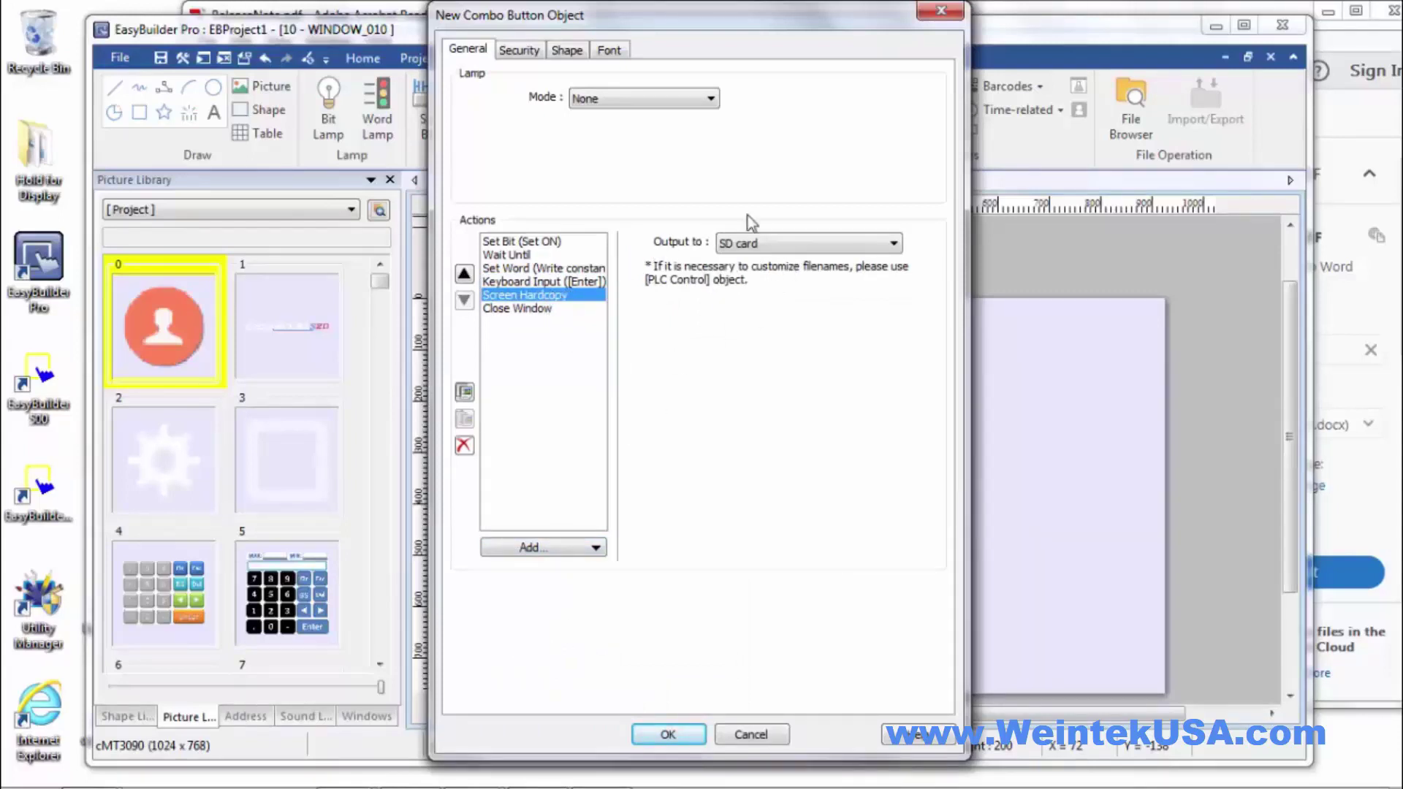
pyautogui.click(766, 243)
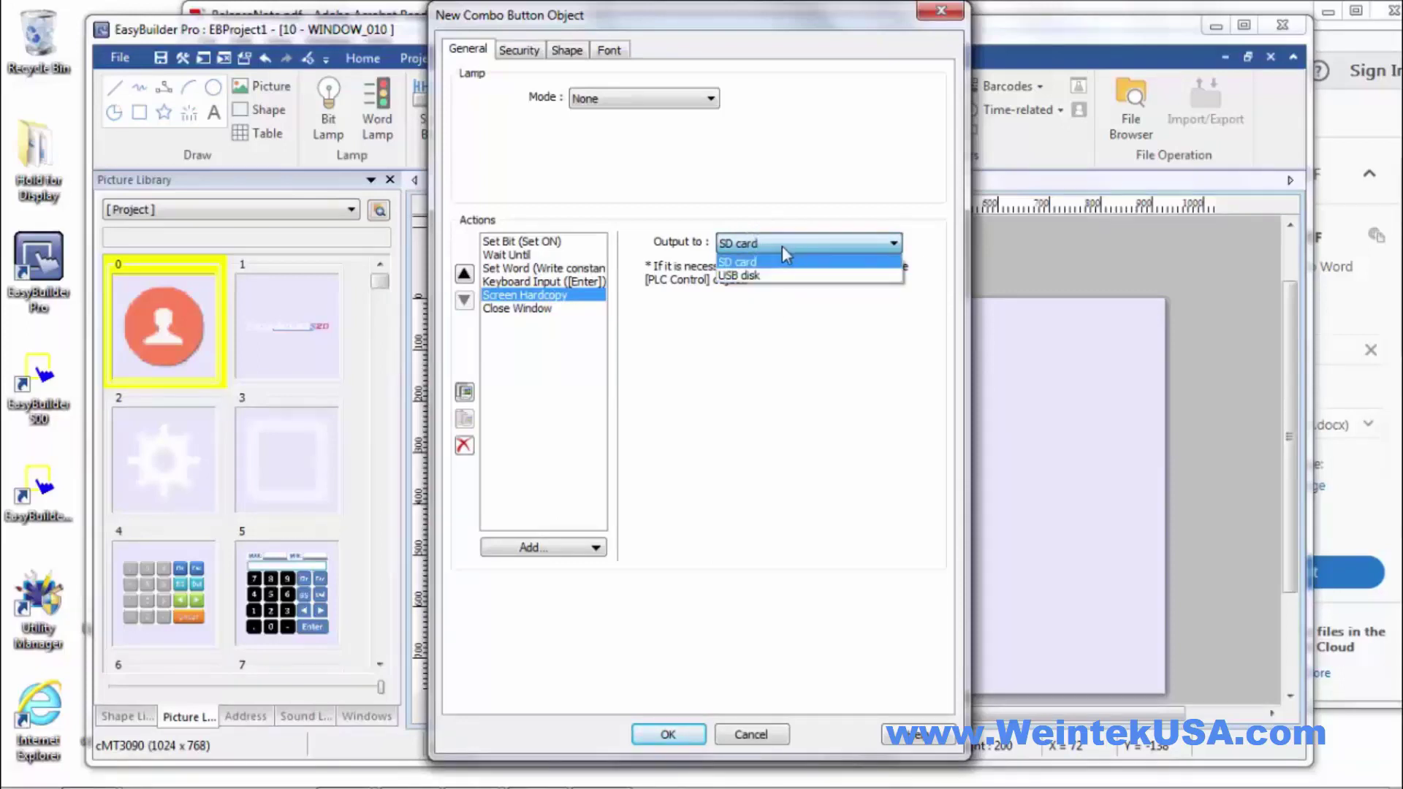
pyautogui.click(783, 247)
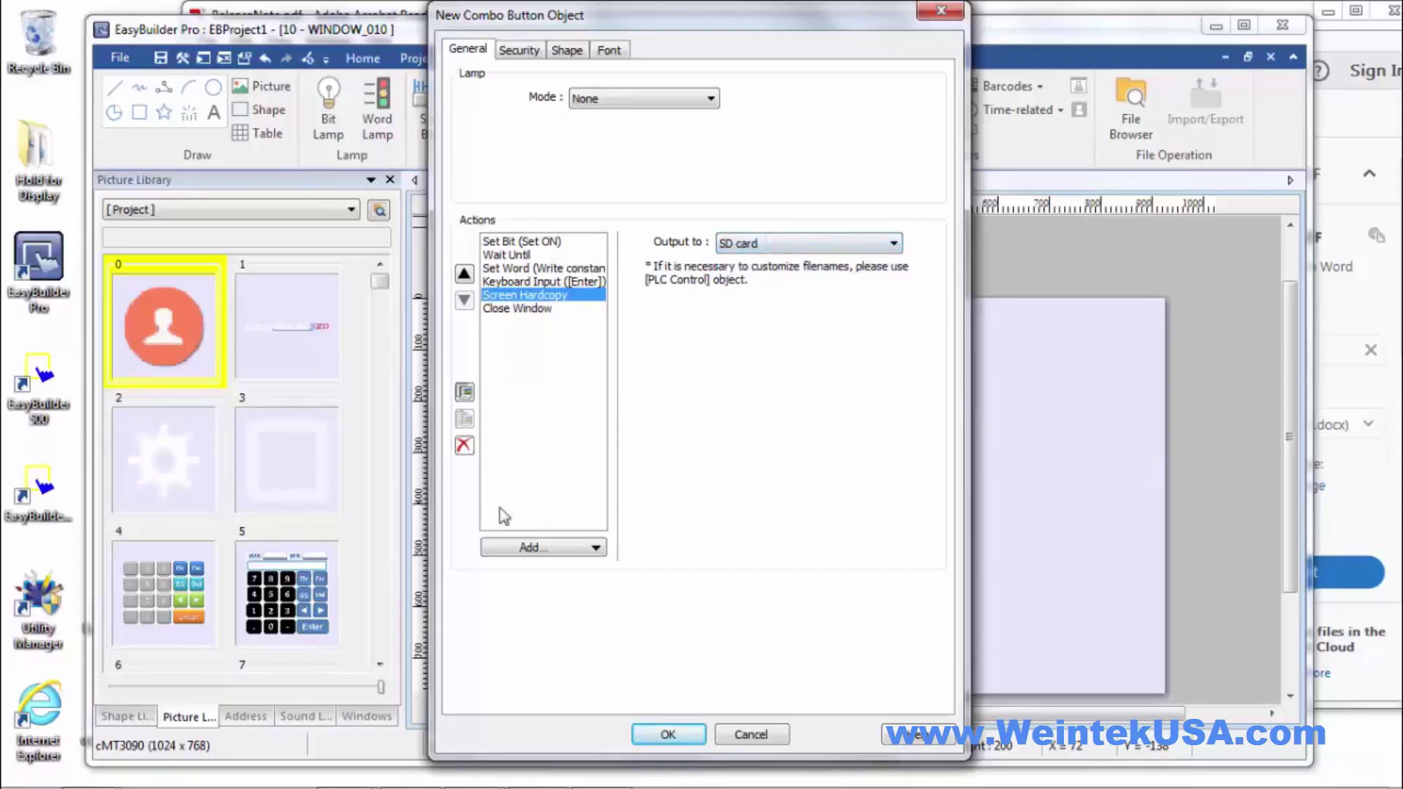
# Step: Add Acknowledge All Event and Import user accounts actions, deleting the file after importing, and confirm
pyautogui.click(587, 553)
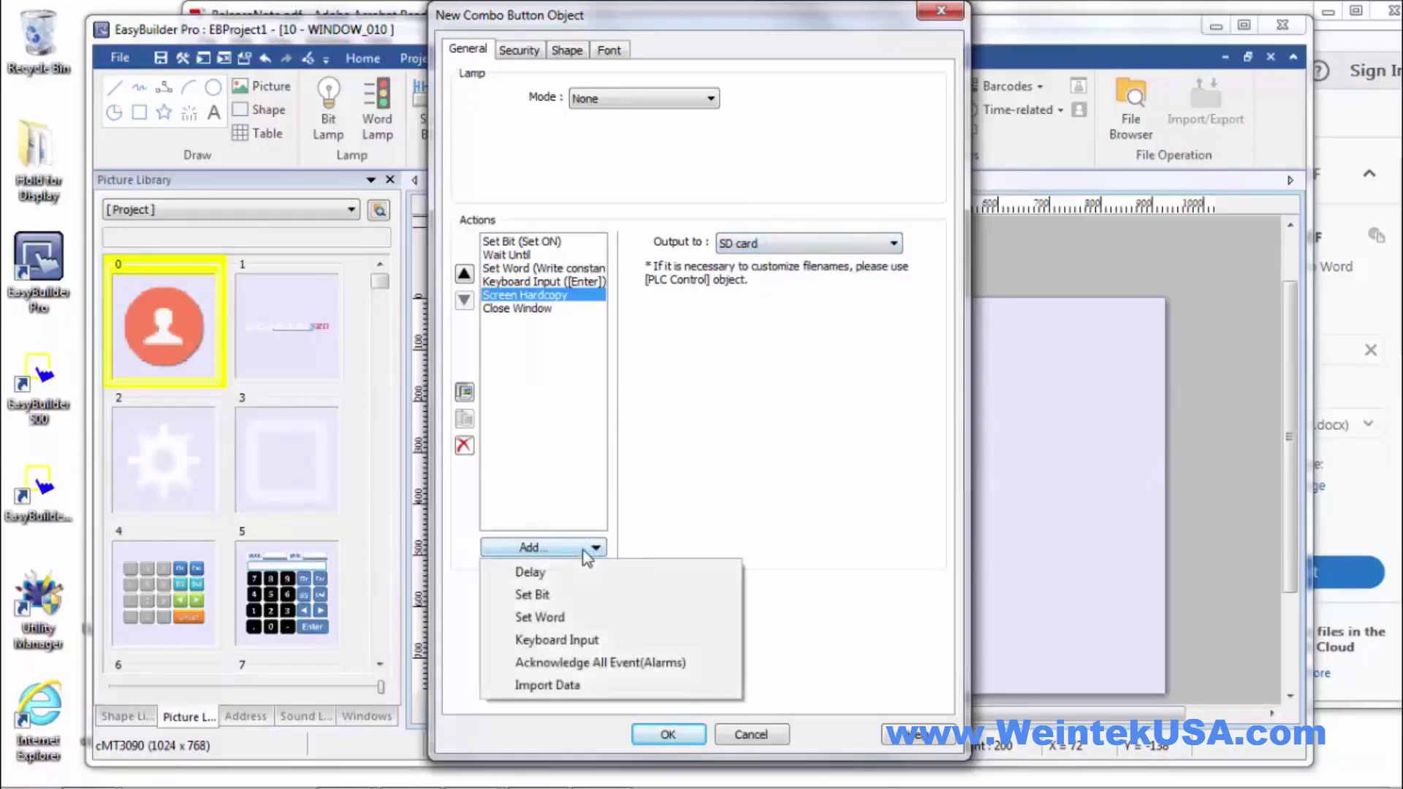
pyautogui.click(582, 665)
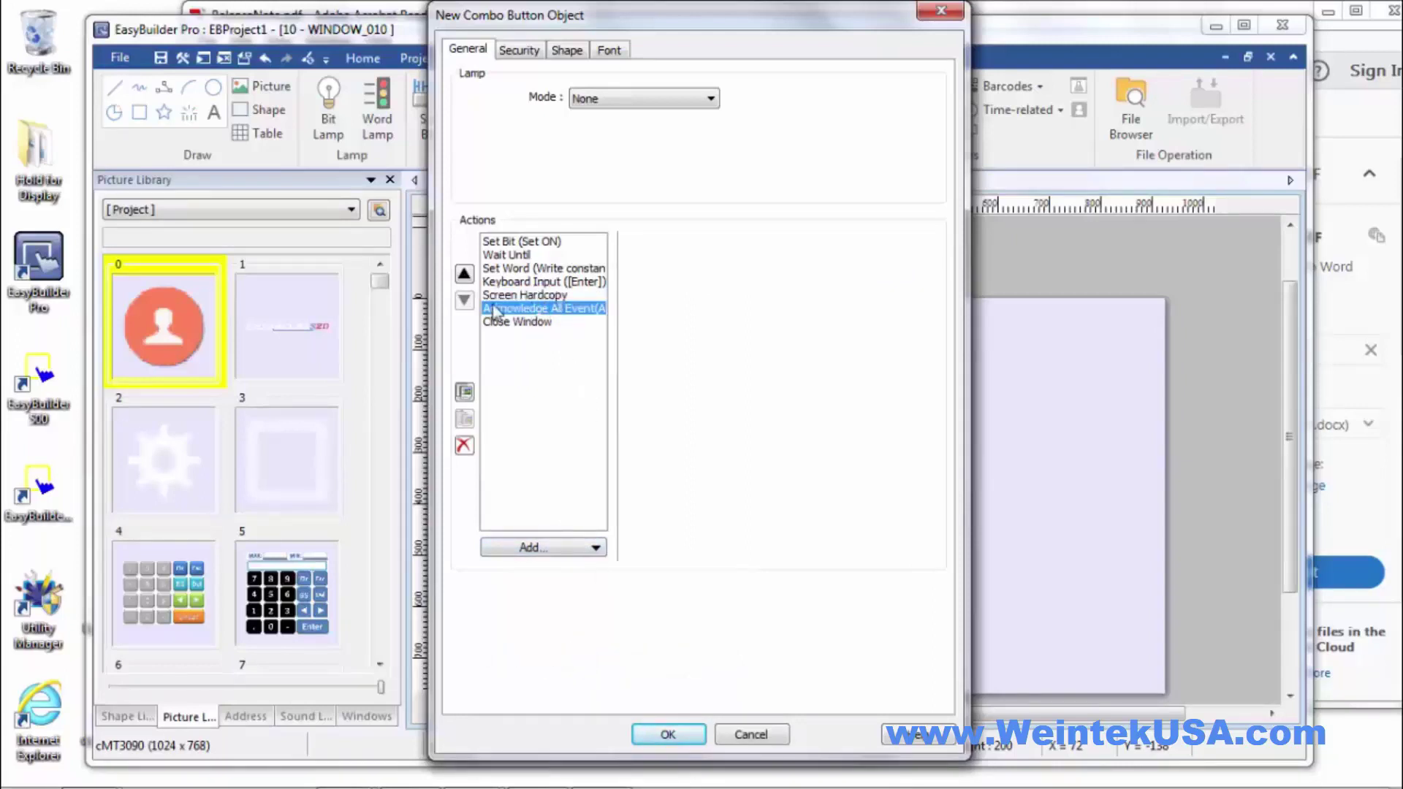
pyautogui.click(554, 552)
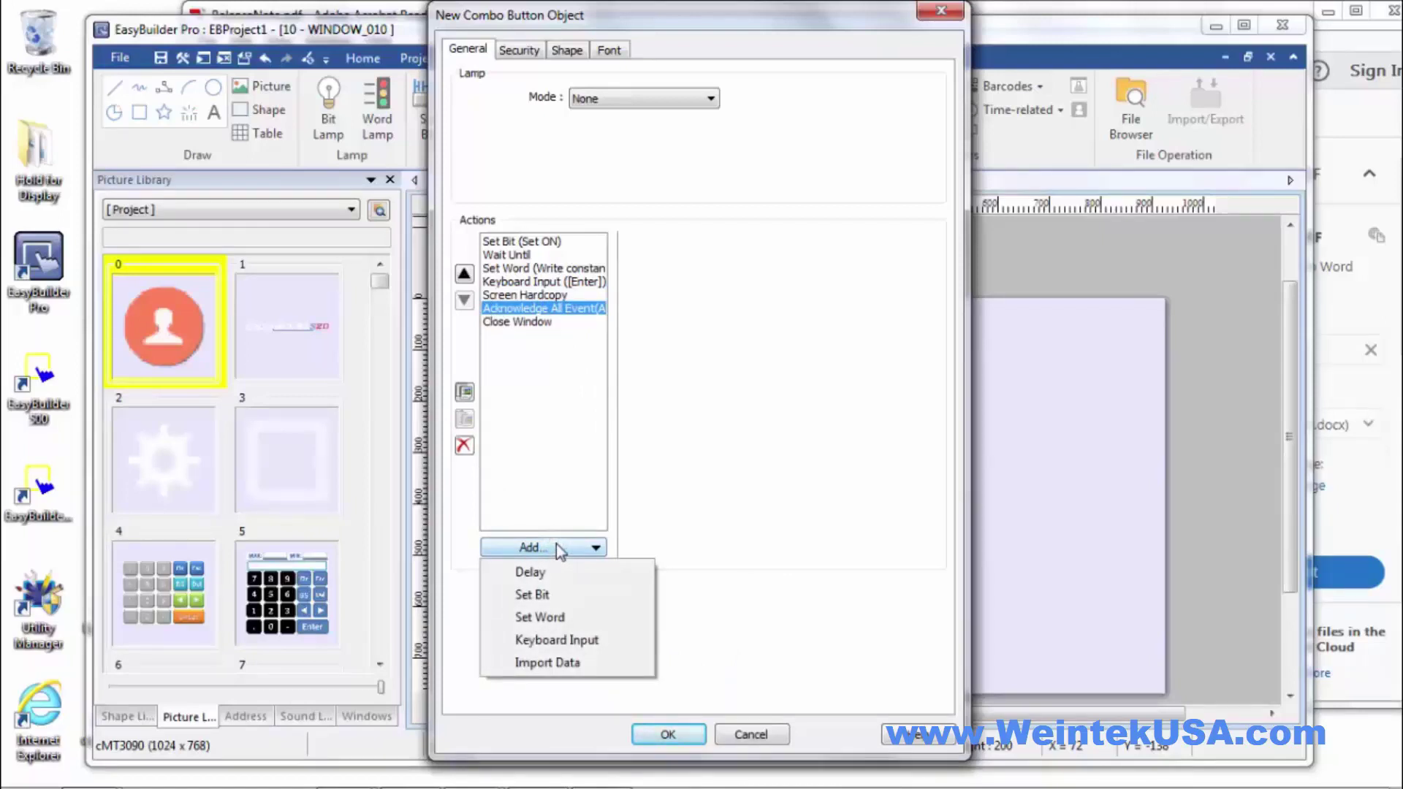
pyautogui.click(542, 663)
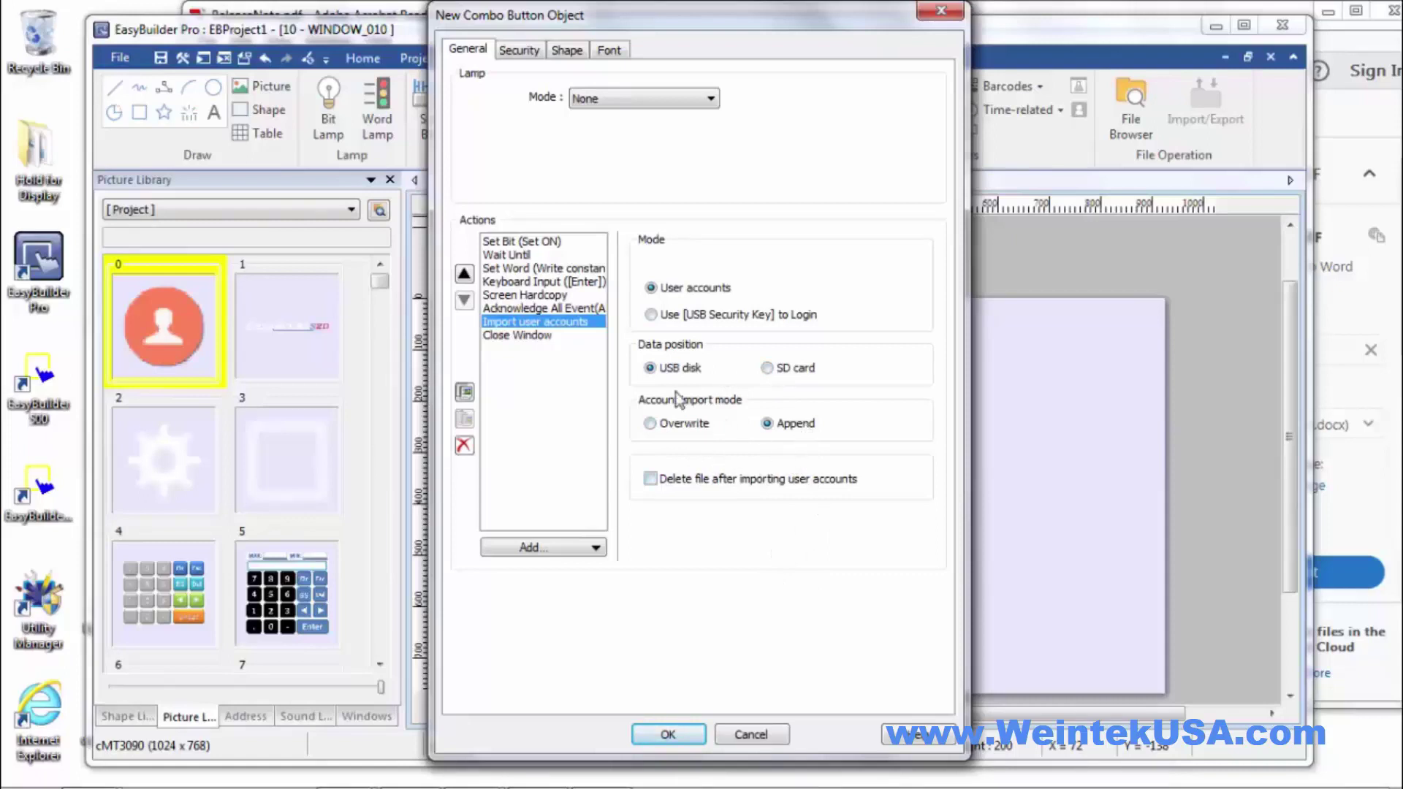
pyautogui.click(650, 479)
pyautogui.click(682, 737)
# Step: Place the combo button on the window and enable a text label for the word lamp
pyautogui.click(833, 448)
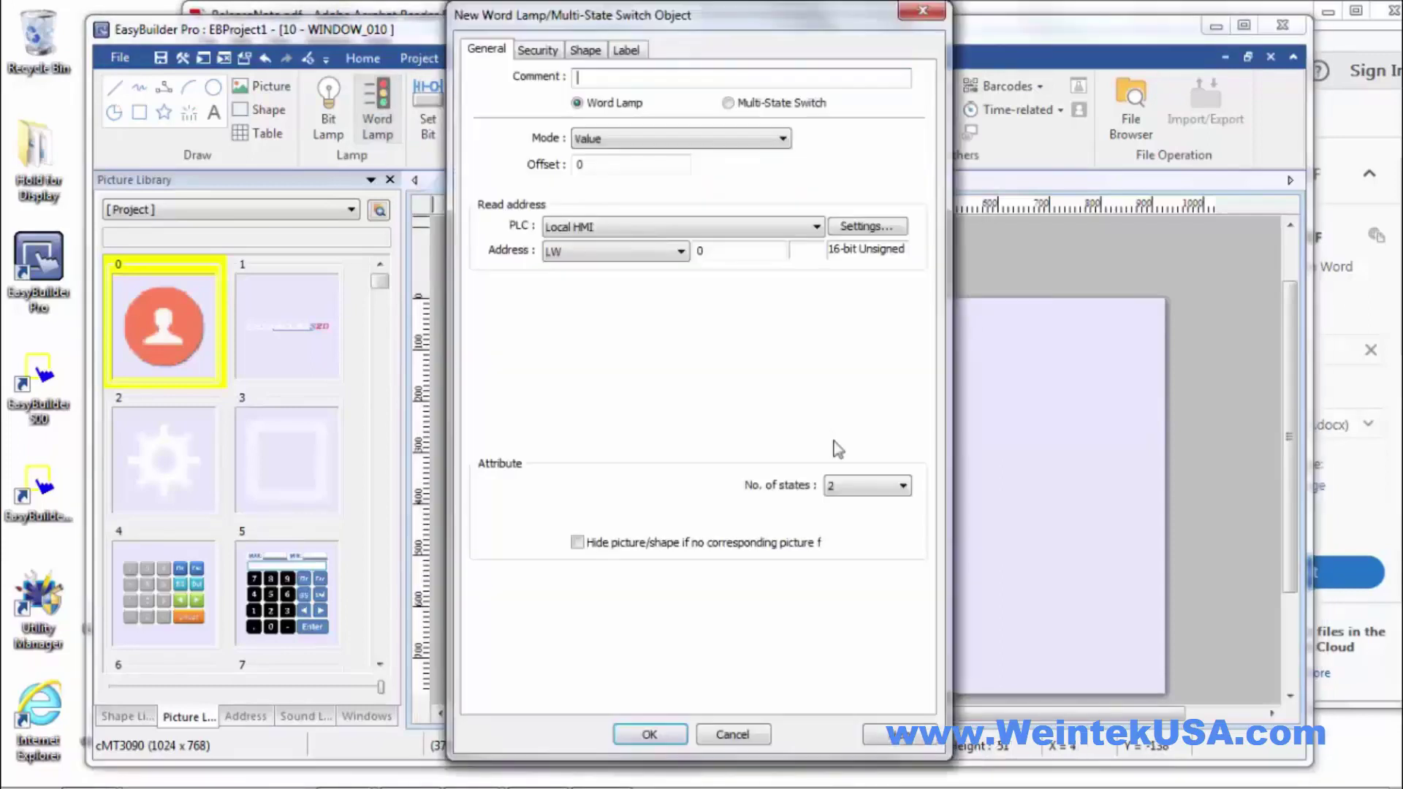
pyautogui.click(625, 49)
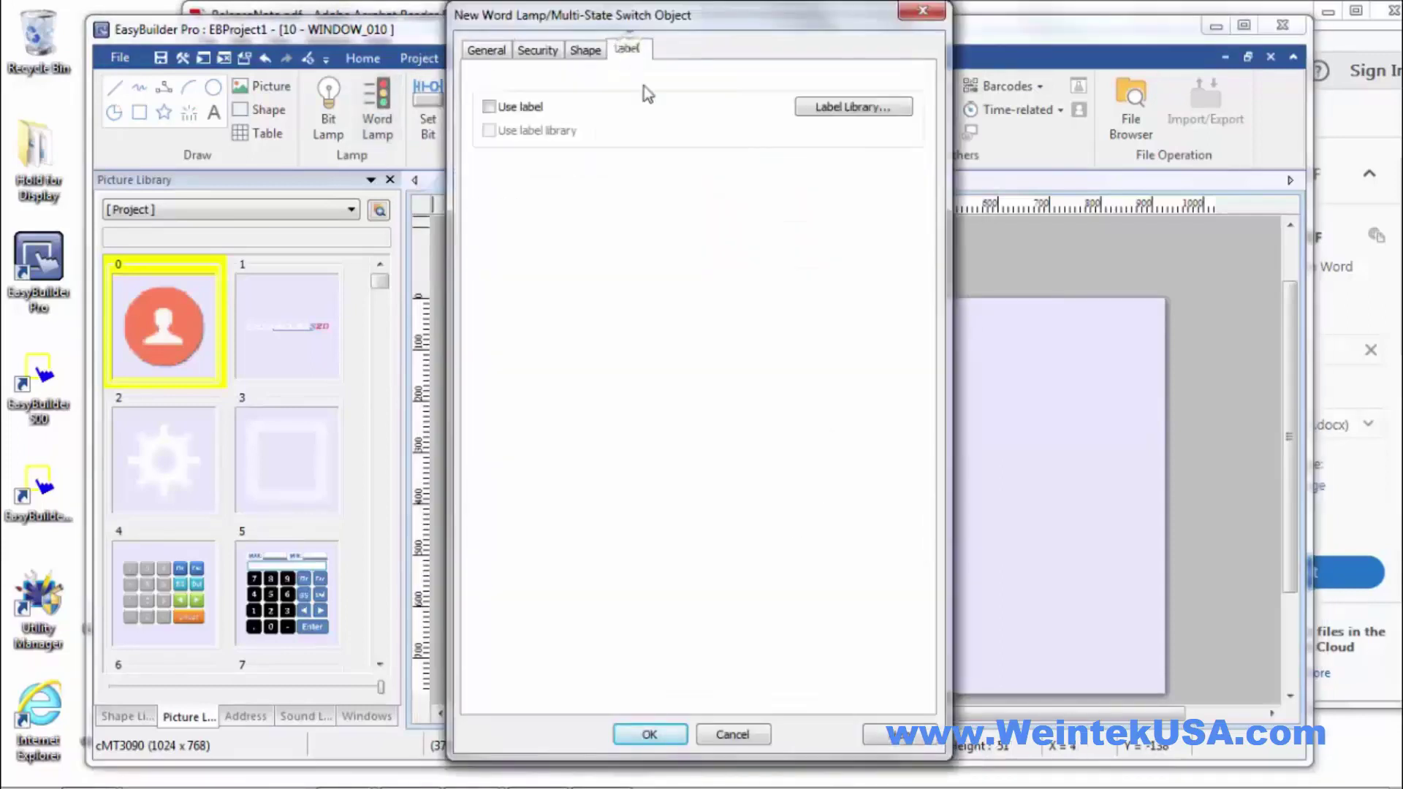
pyautogui.click(488, 106)
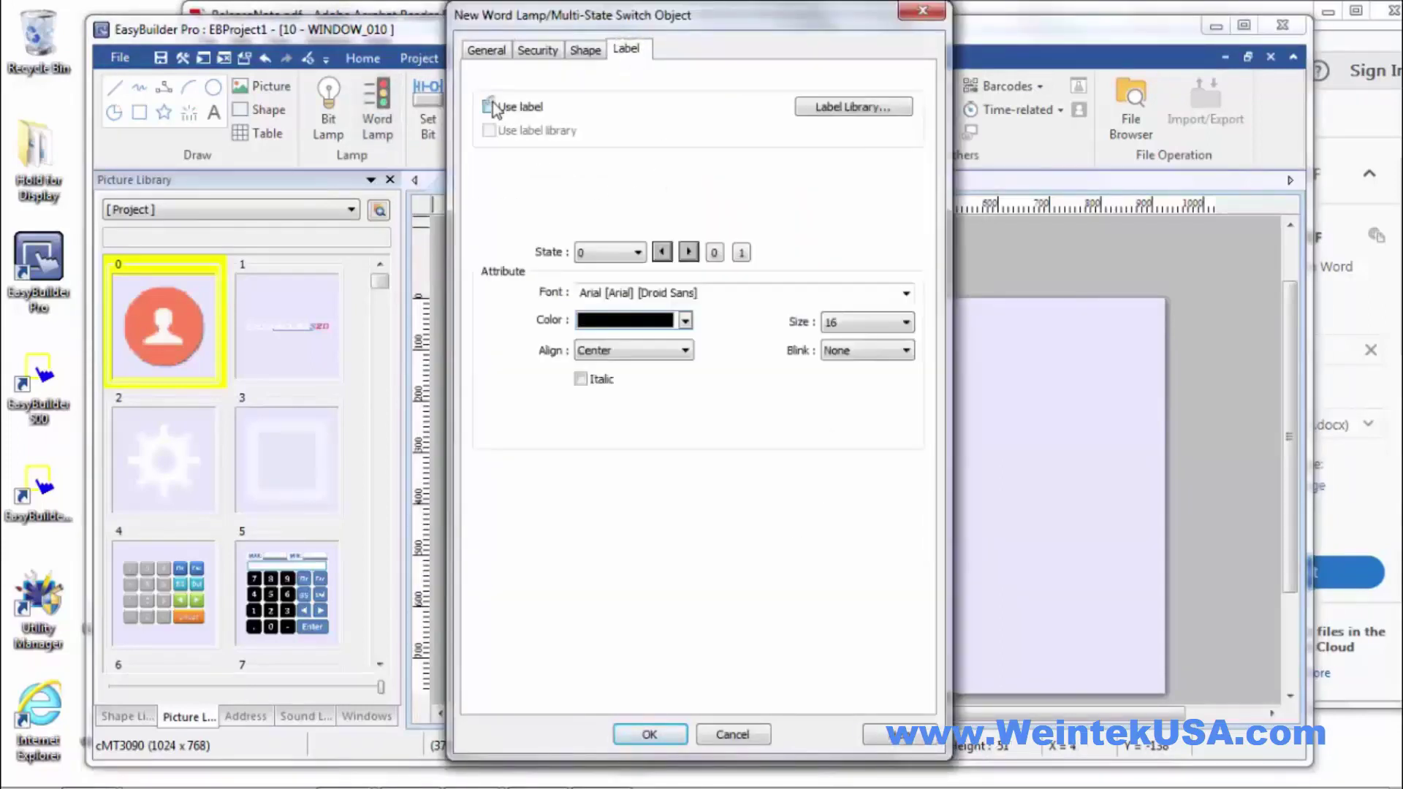
pyautogui.click(827, 107)
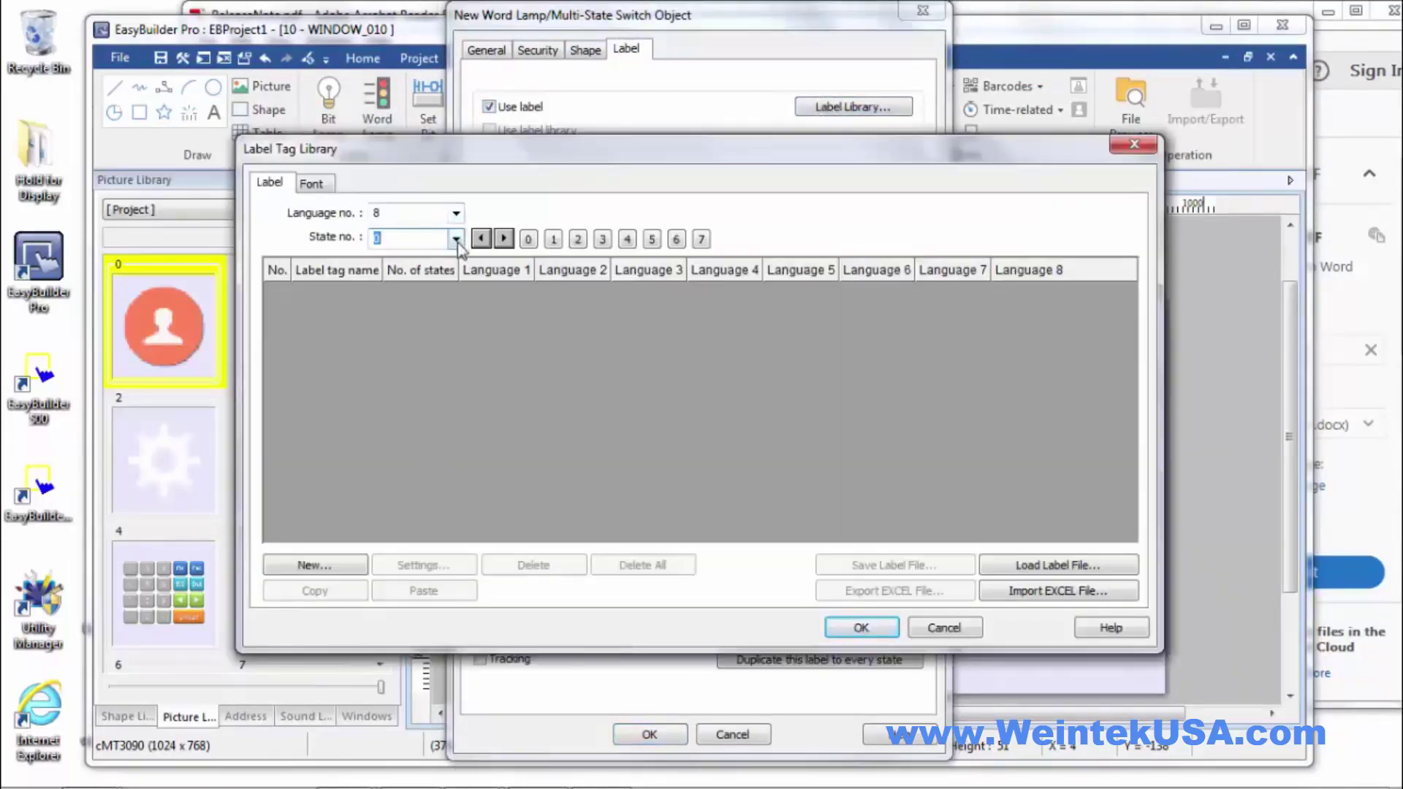
# Step: Create a new label tag with 24 states in the label library
pyautogui.hotkey('alt', 'n')
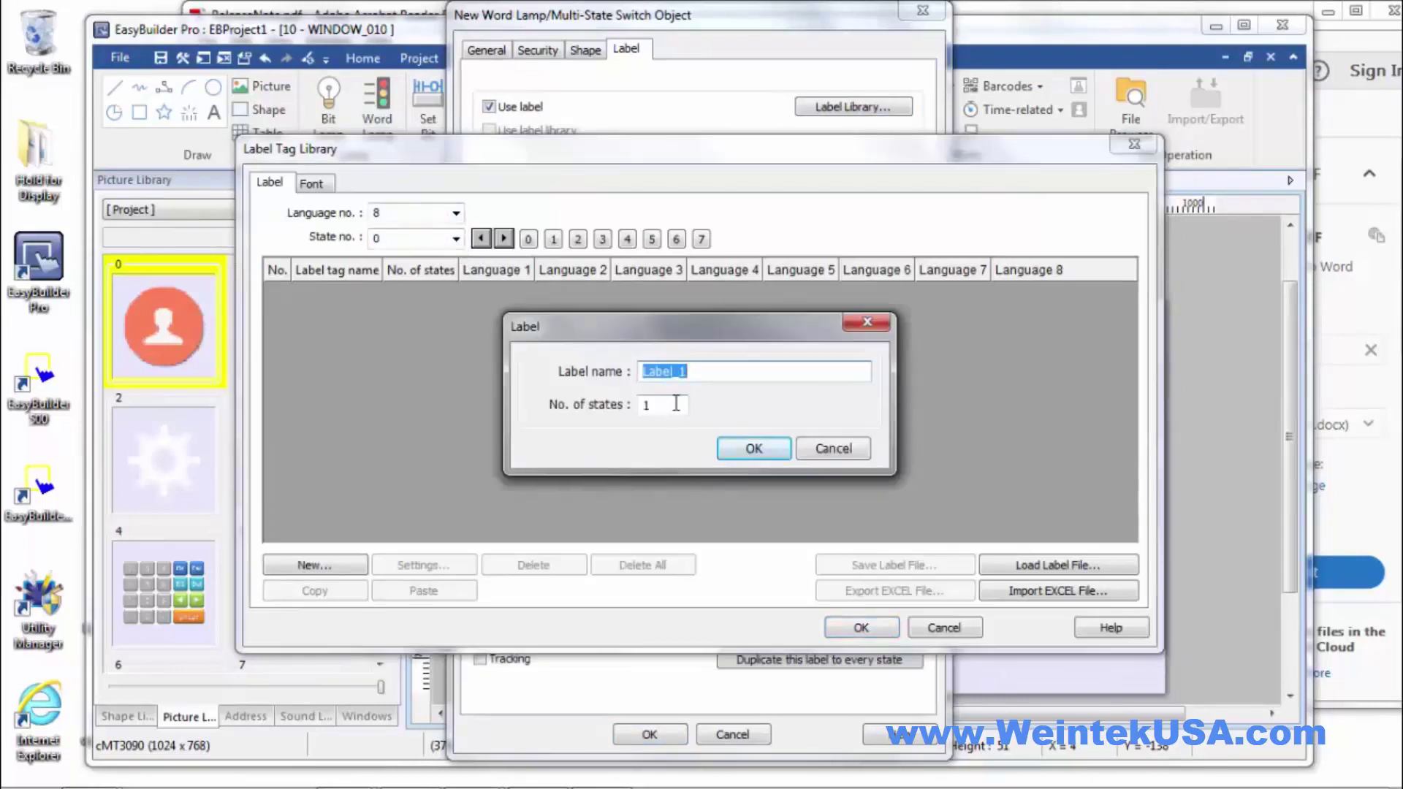
pyautogui.press('Tab')
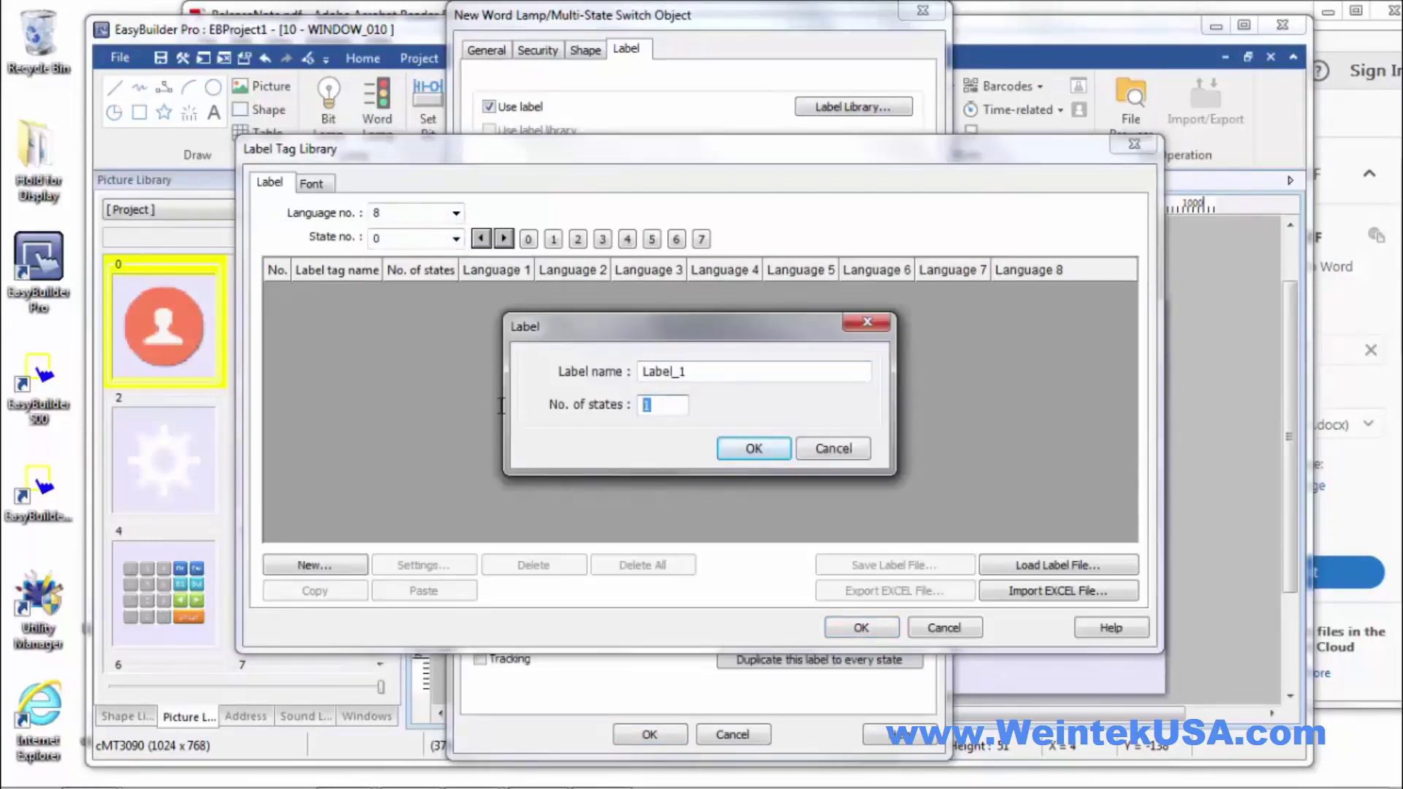
pyautogui.write('24')
pyautogui.click(750, 448)
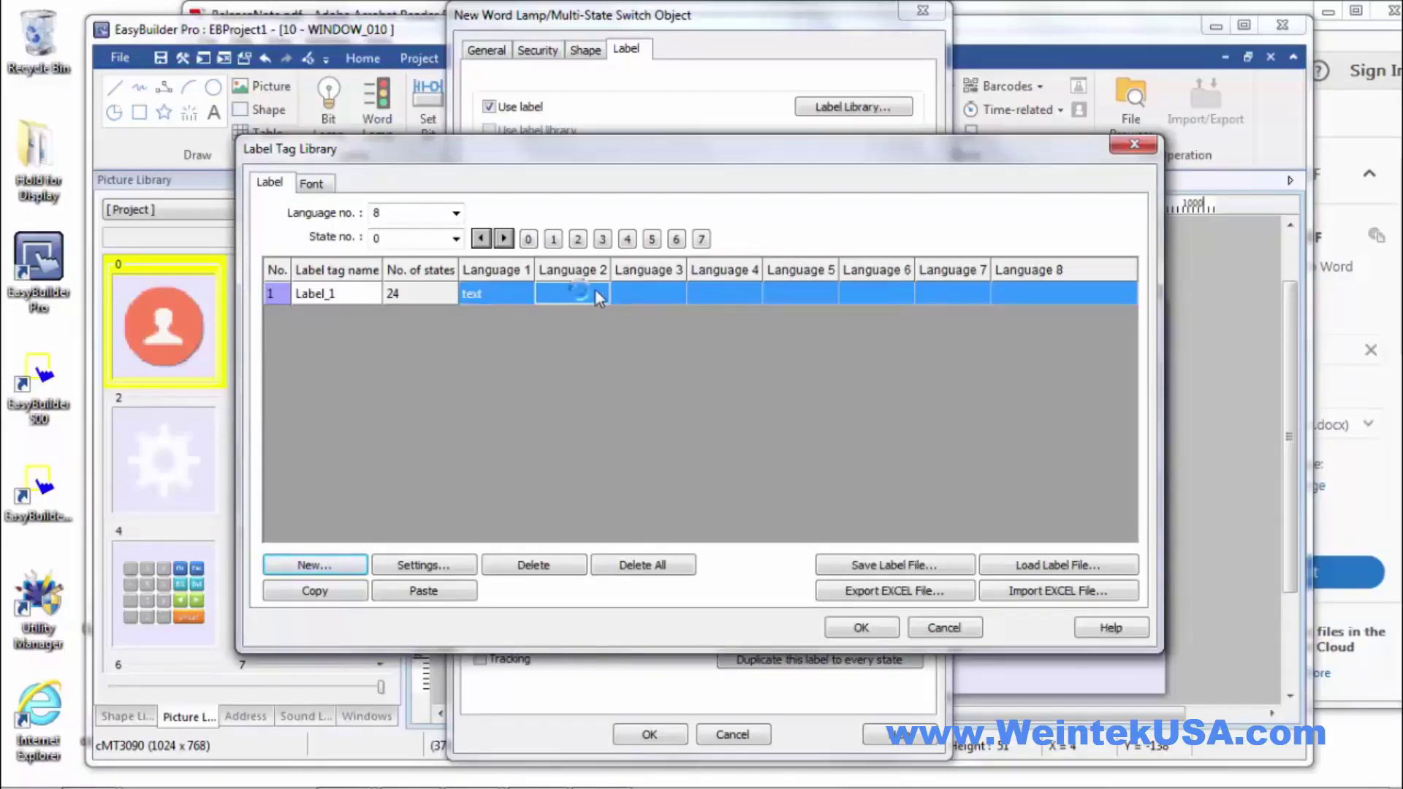
# Step: Review Label_1's language entries, save the library changes, and place the word lamp
pyautogui.click(647, 291)
pyautogui.click(712, 290)
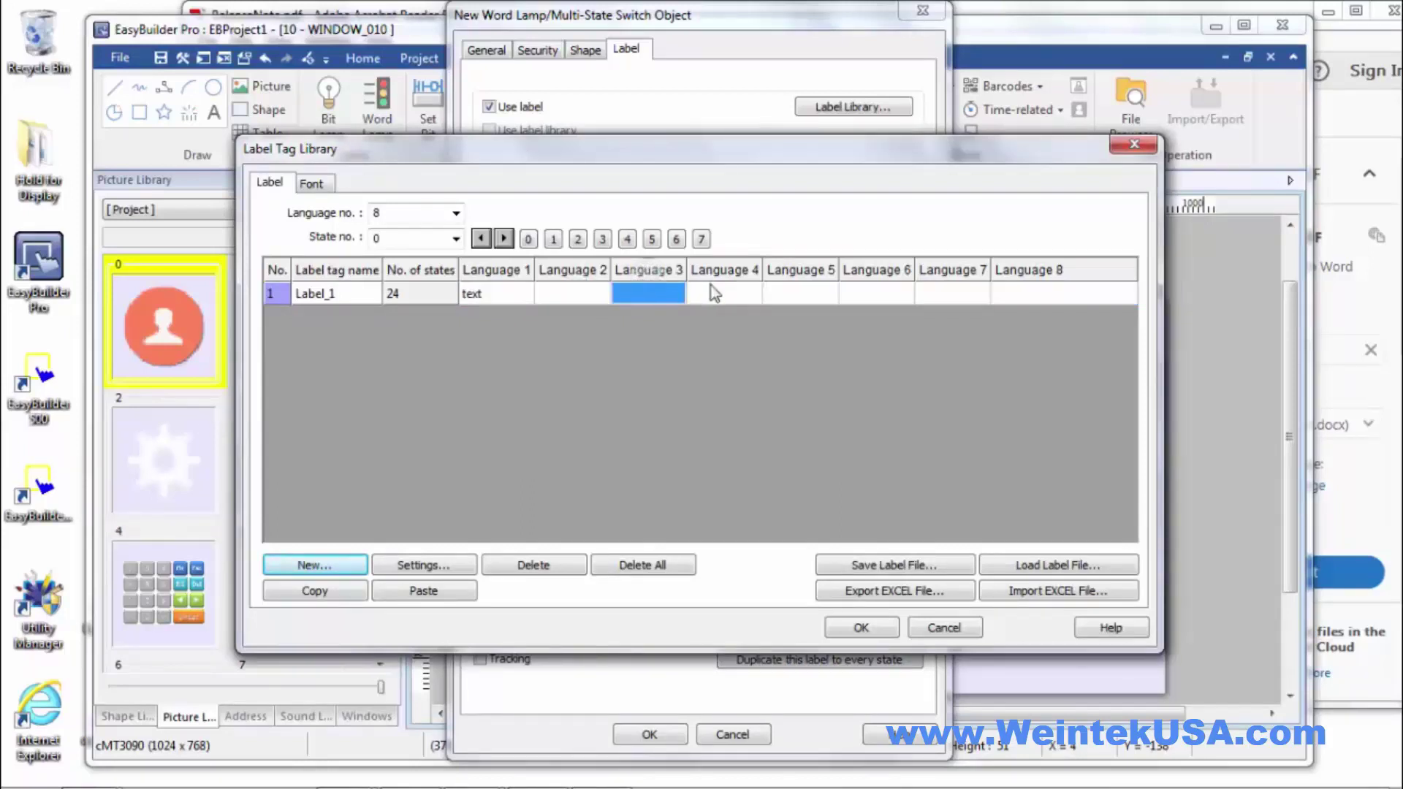
pyautogui.click(783, 295)
pyautogui.click(886, 290)
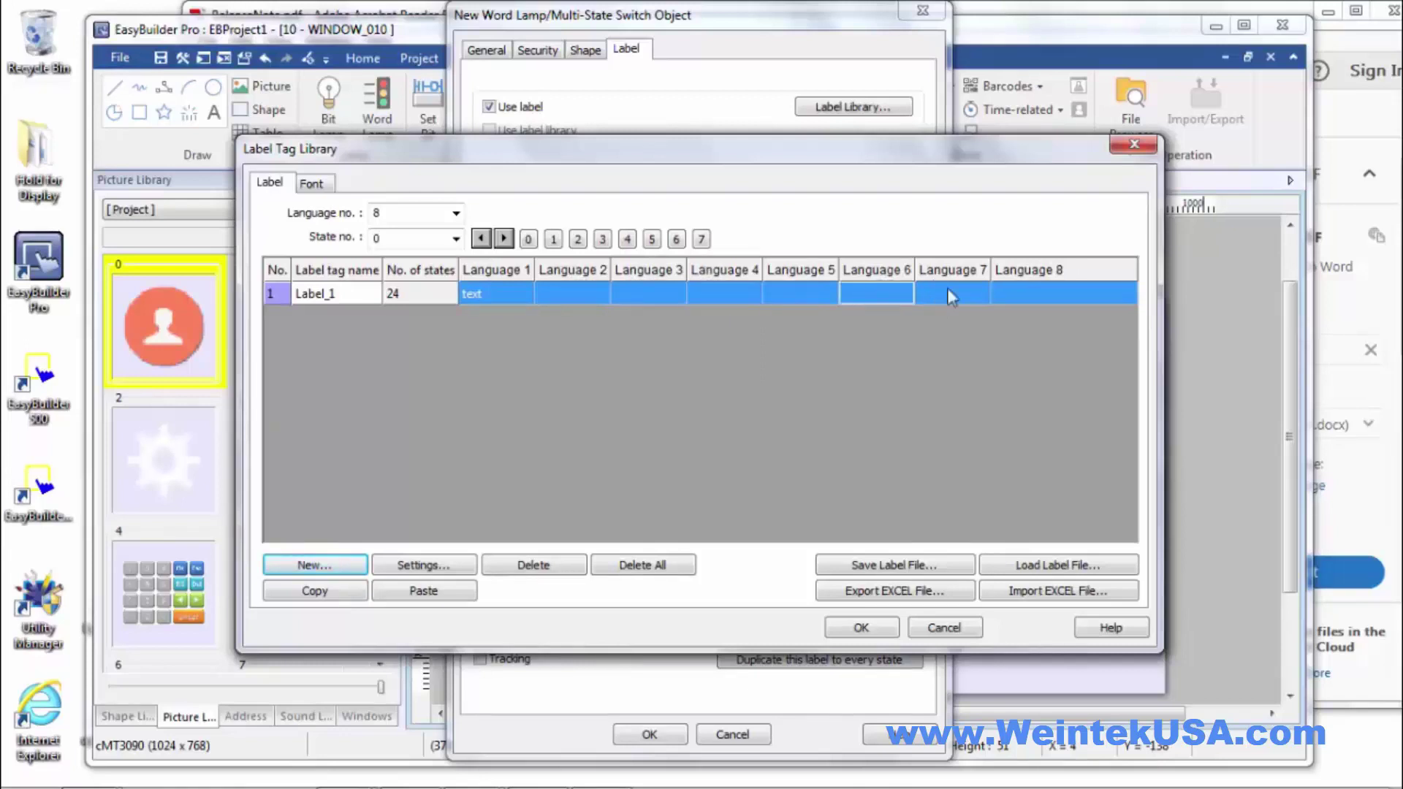
pyautogui.click(947, 291)
pyautogui.click(943, 627)
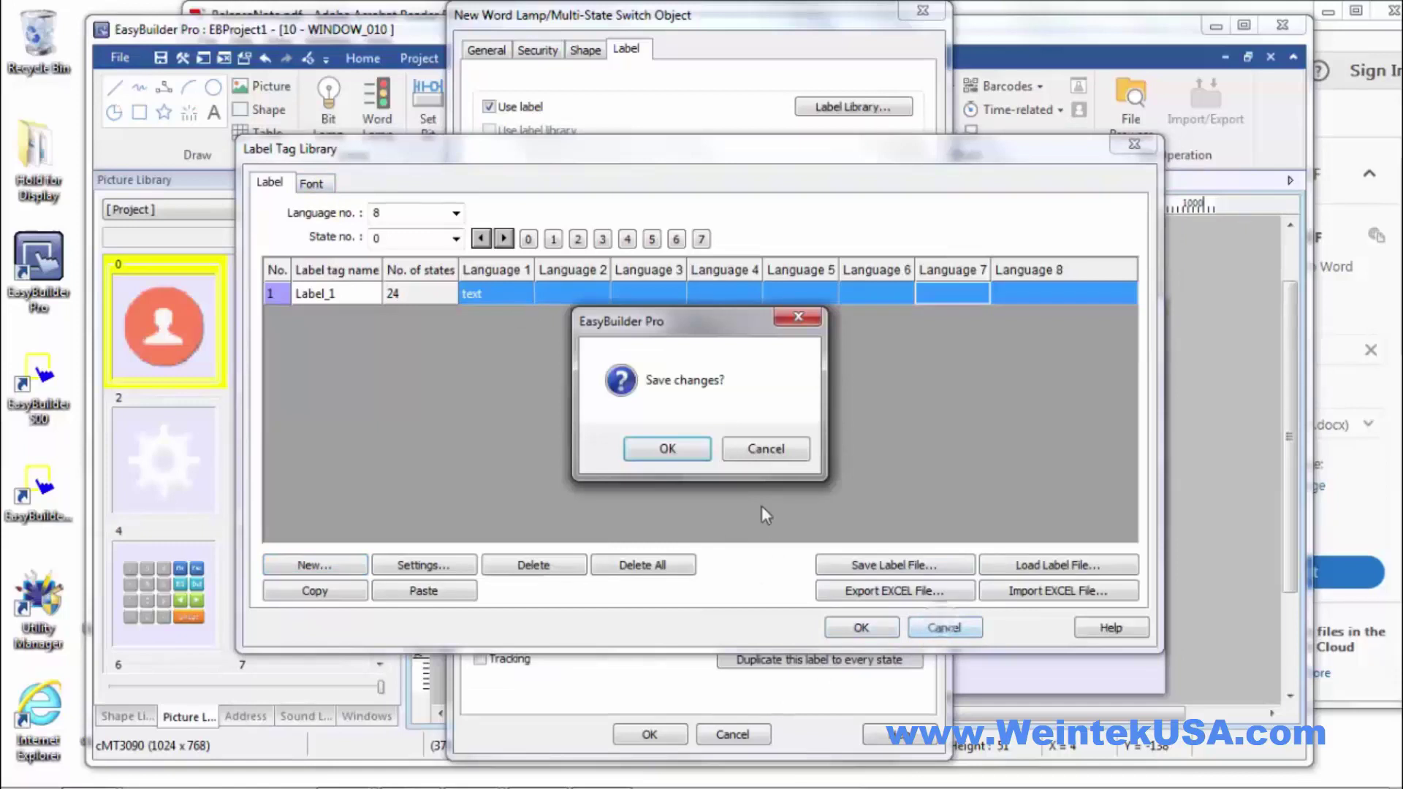
pyautogui.click(698, 454)
pyautogui.click(653, 735)
pyautogui.click(744, 365)
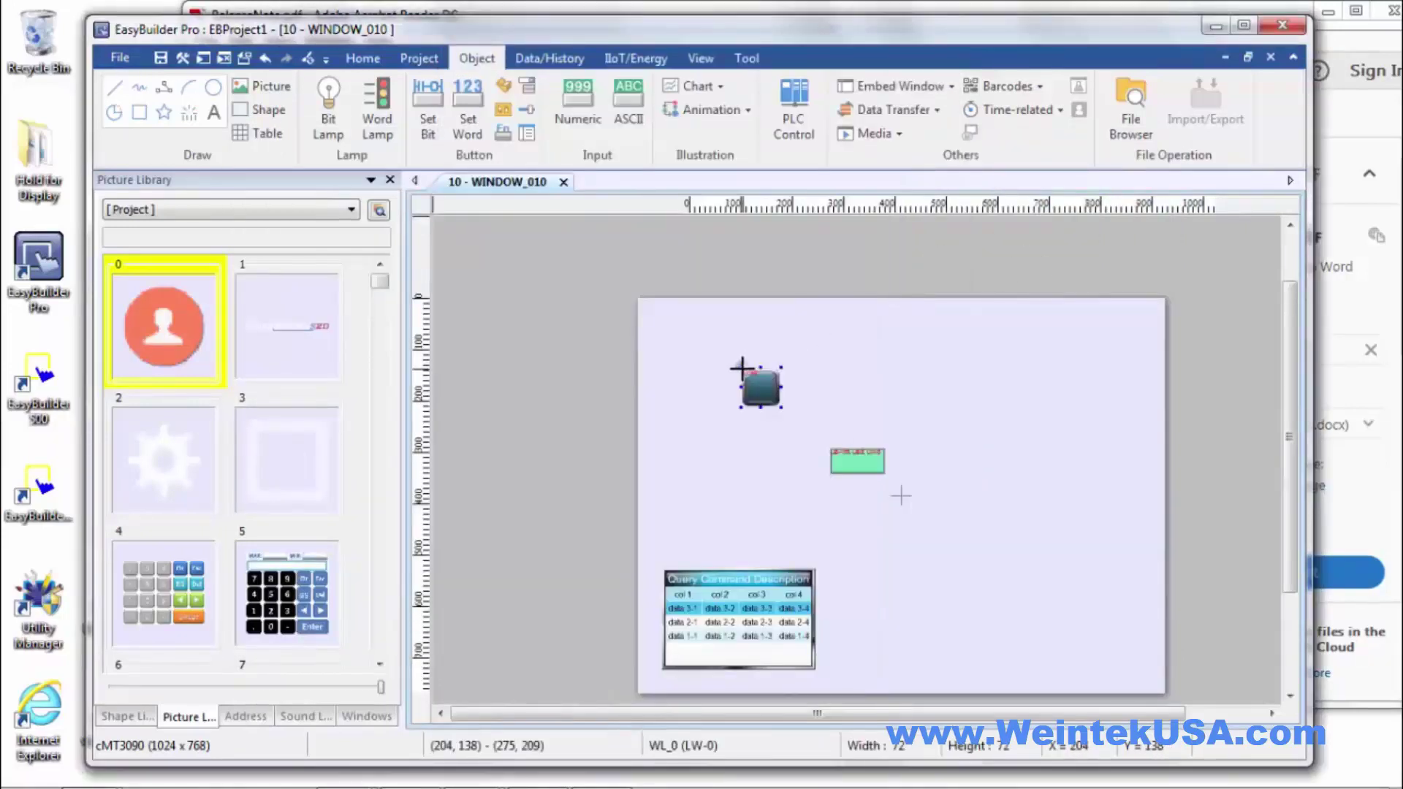
# Step: Set the SQL query result table's style colour to yellow
pyautogui.doubleClick(766, 612)
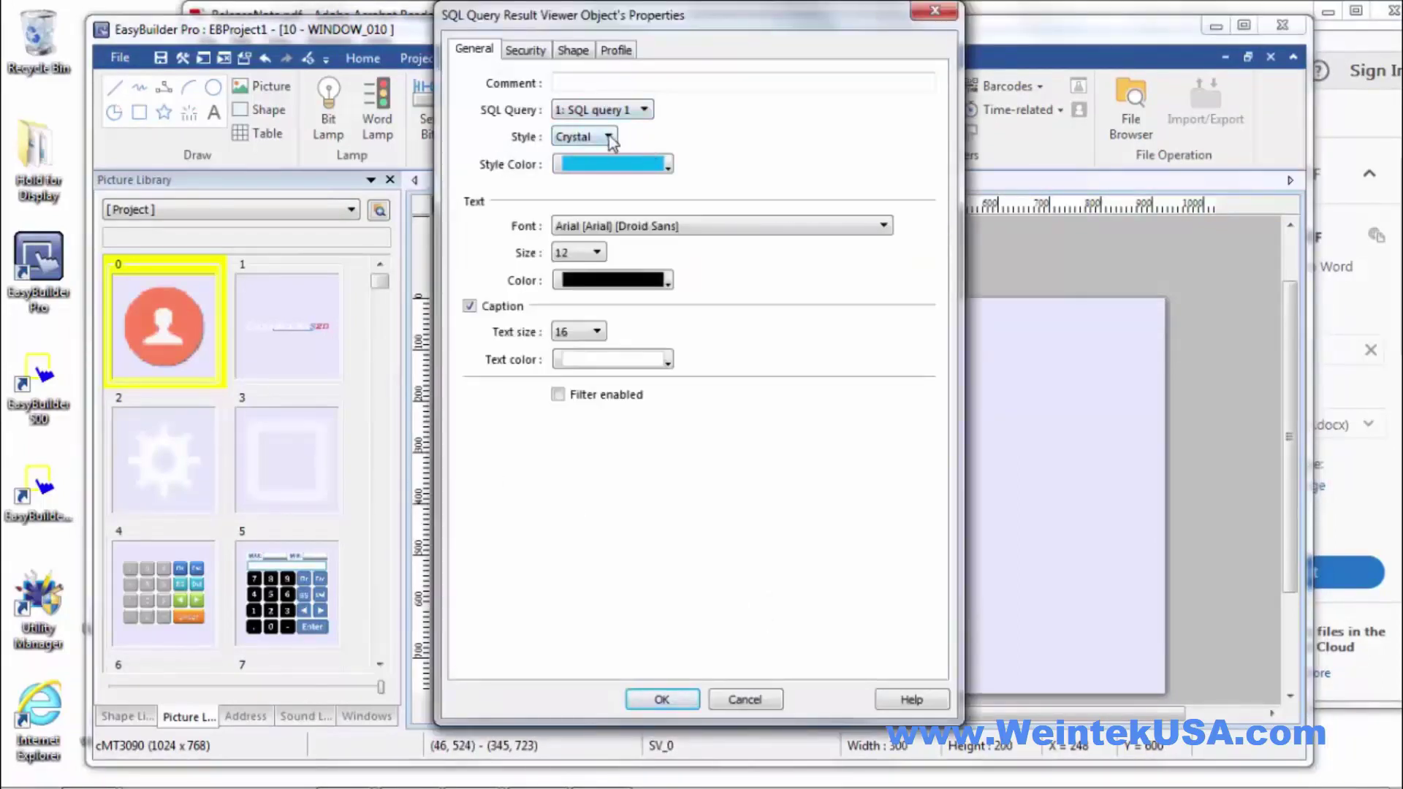
pyautogui.click(665, 165)
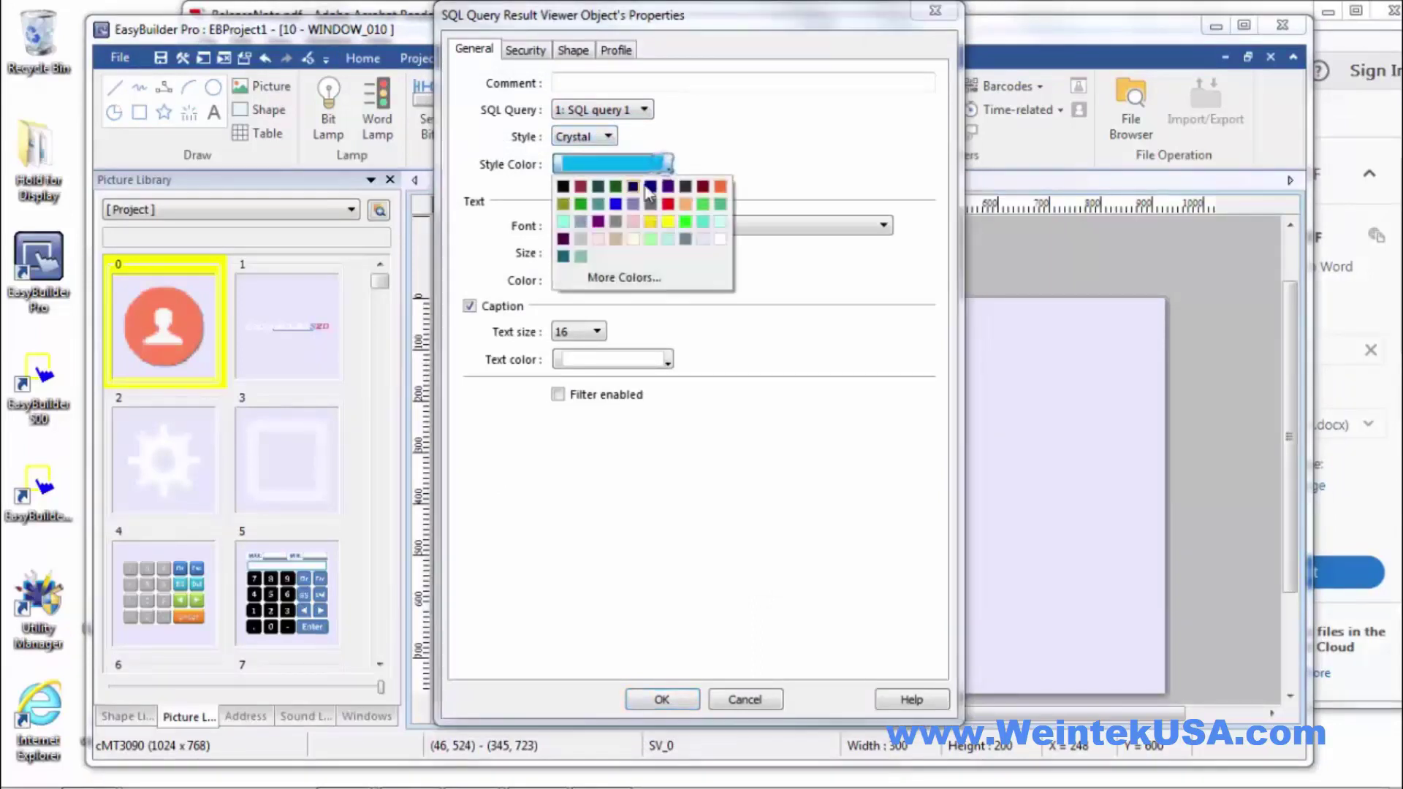
pyautogui.click(651, 221)
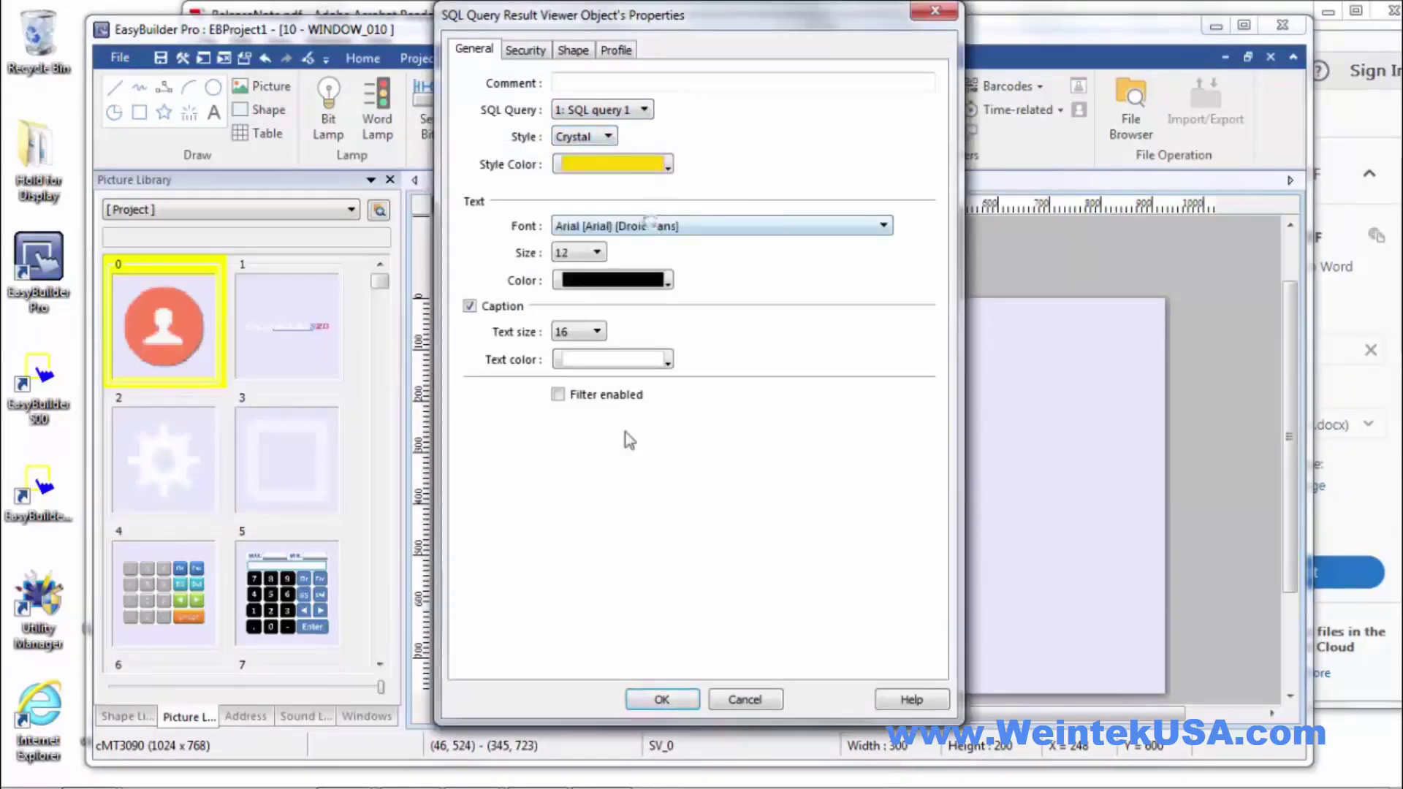
pyautogui.click(660, 698)
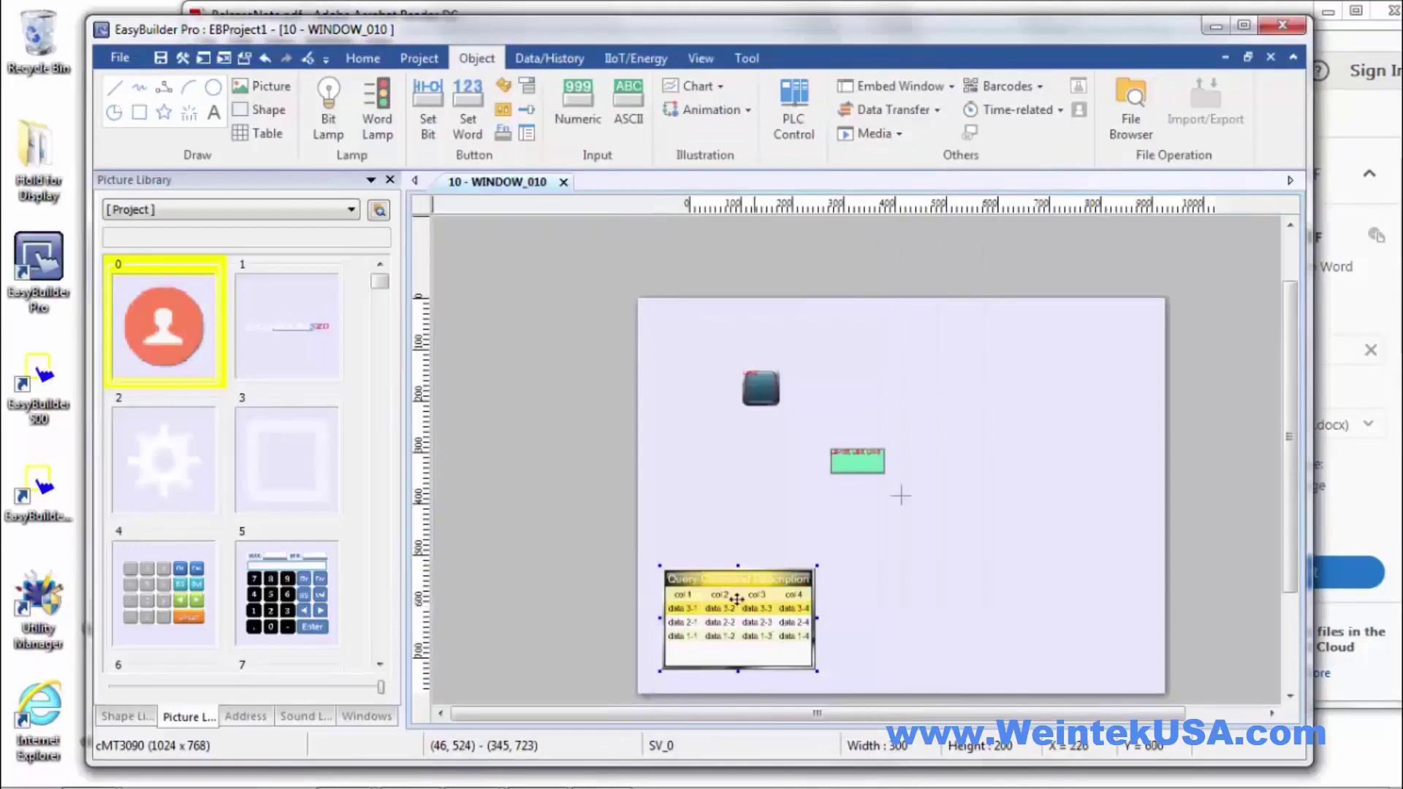
# Step: Change the table's style colour to blue
pyautogui.doubleClick(763, 633)
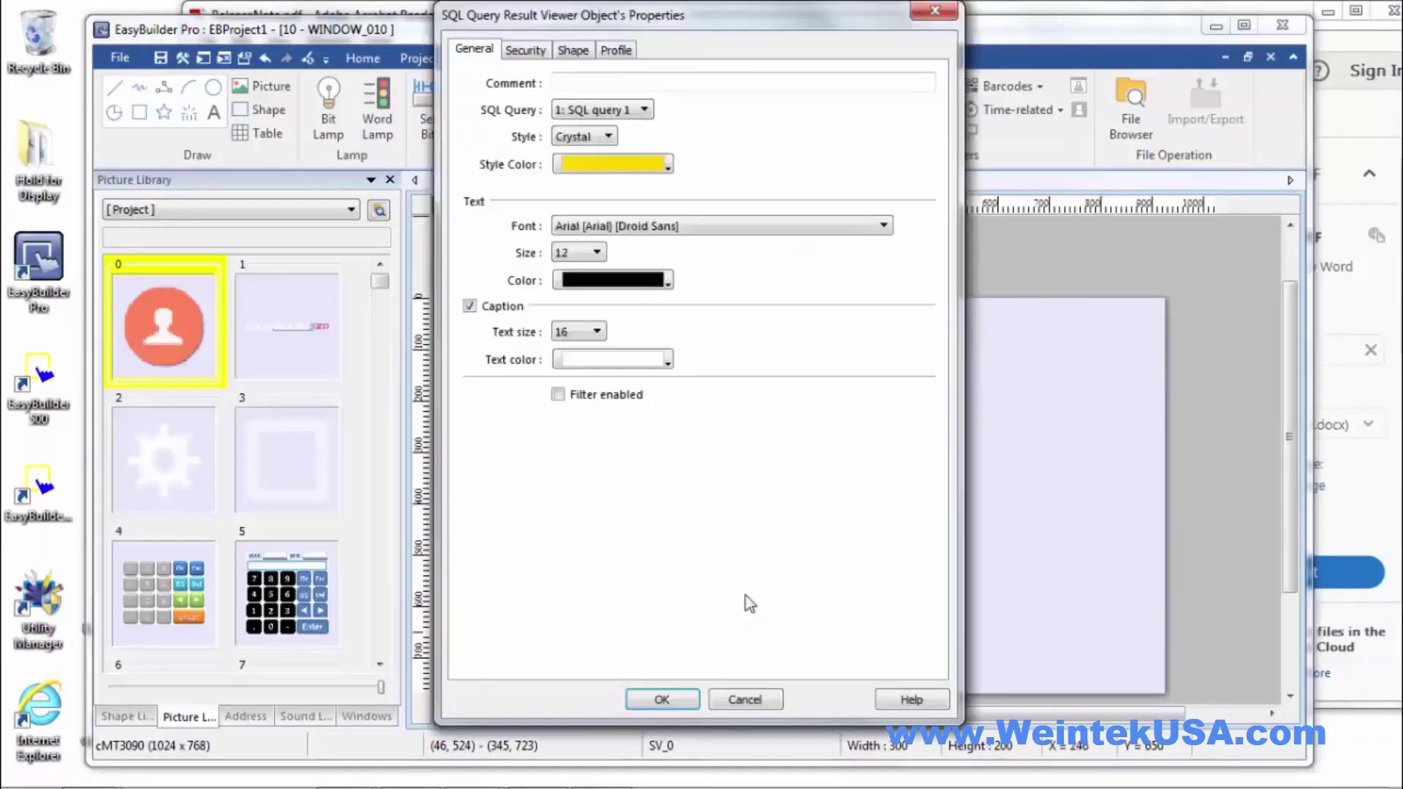
pyautogui.click(652, 168)
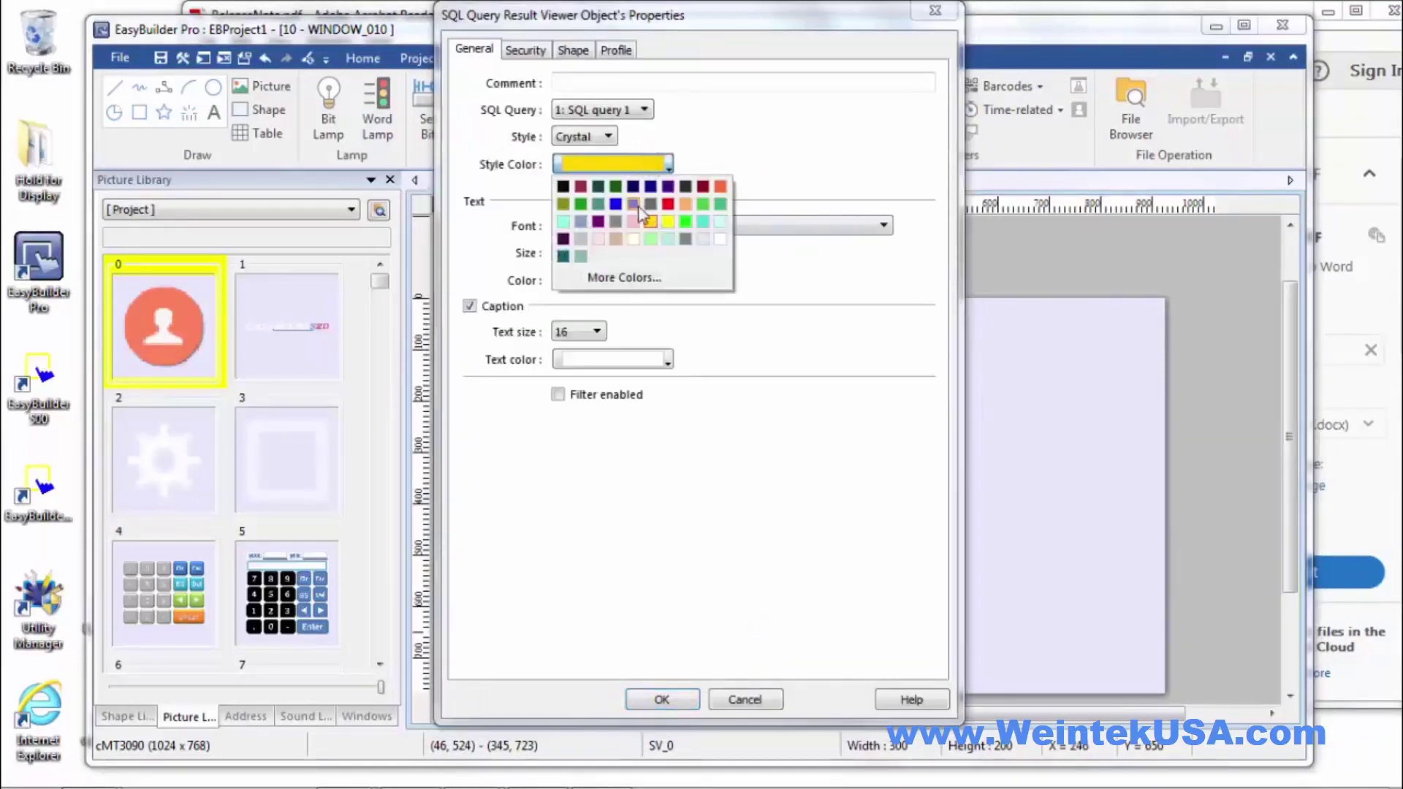
pyautogui.click(619, 225)
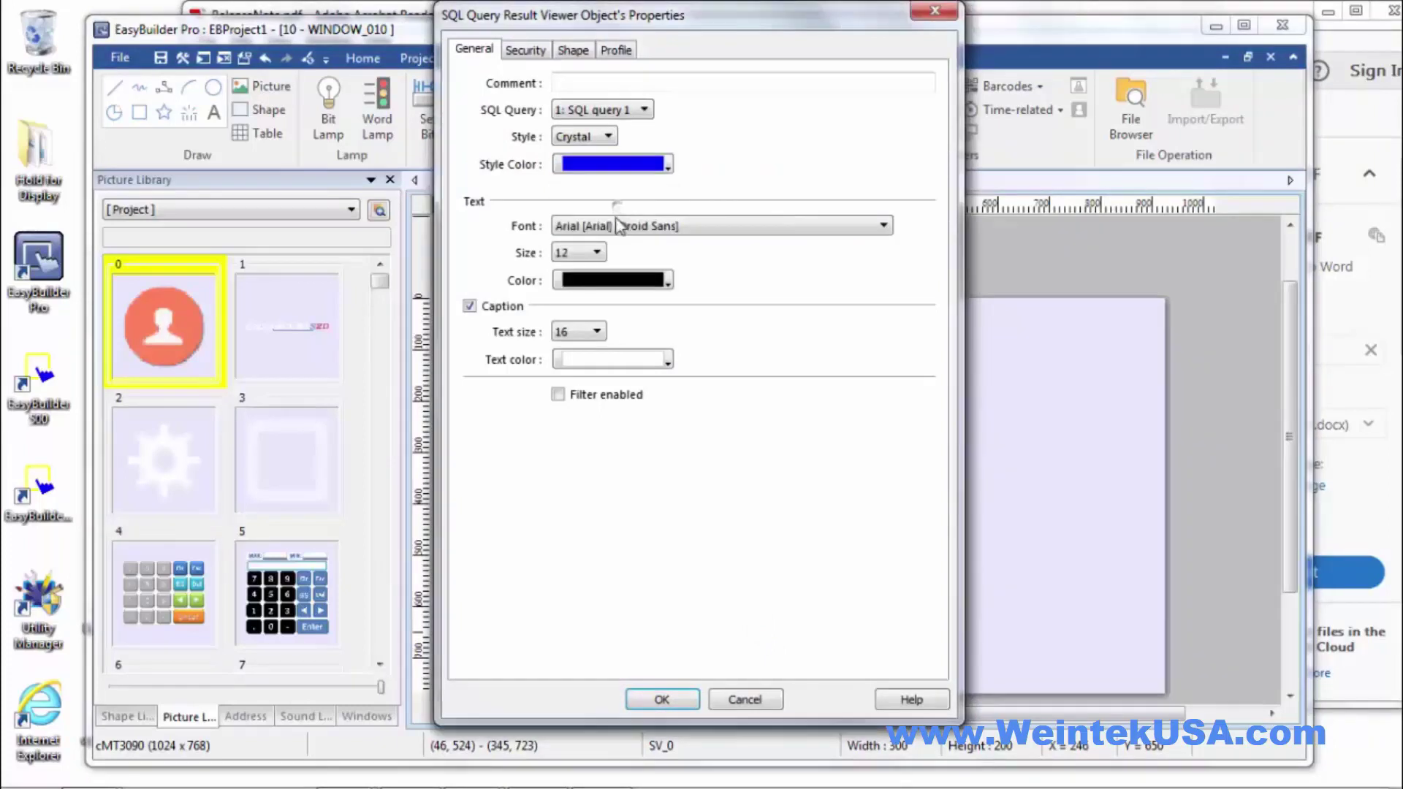
pyautogui.click(661, 700)
# Step: Keep SQL query 1 and switch the table to the Default style
pyautogui.doubleClick(769, 621)
pyautogui.click(645, 110)
pyautogui.click(645, 111)
pyautogui.click(611, 139)
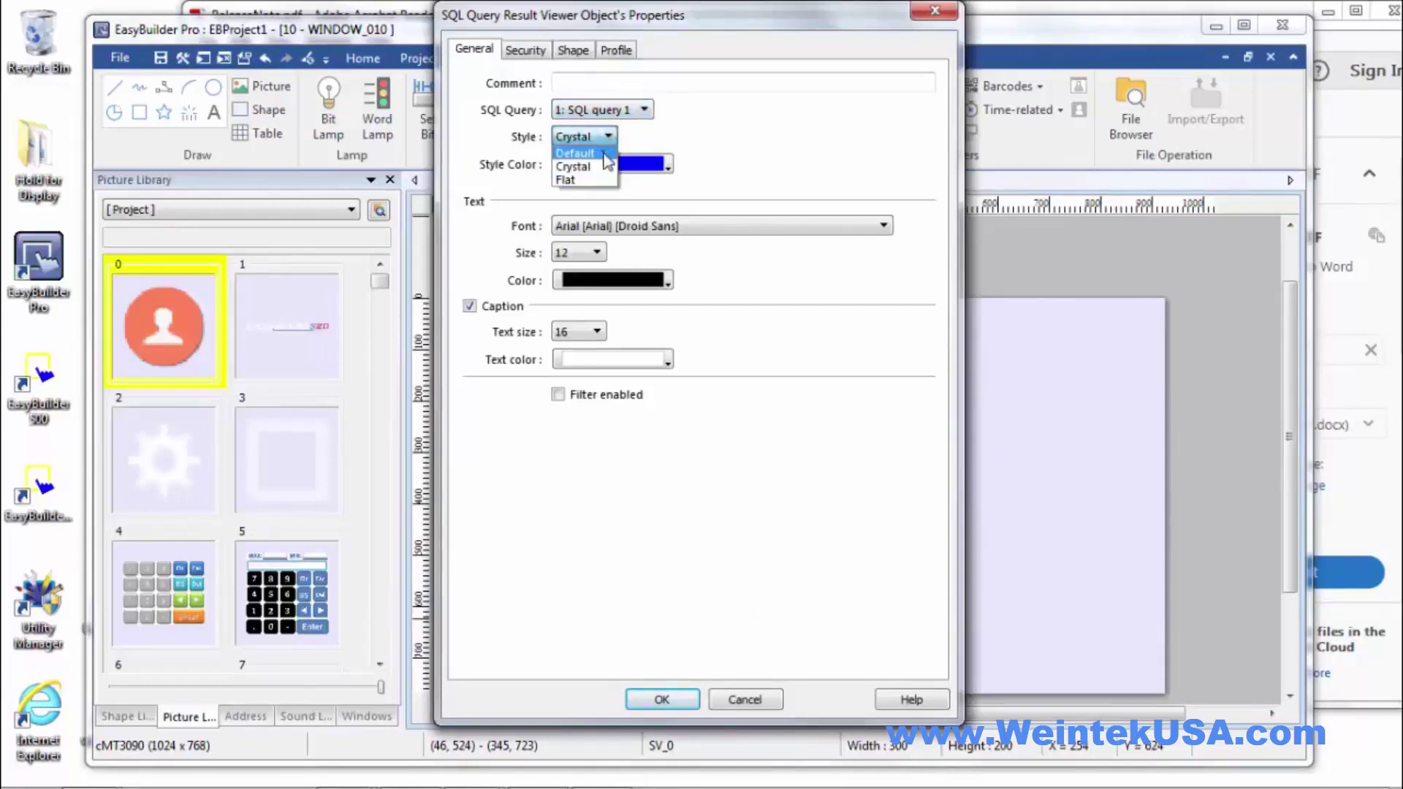
pyautogui.click(607, 154)
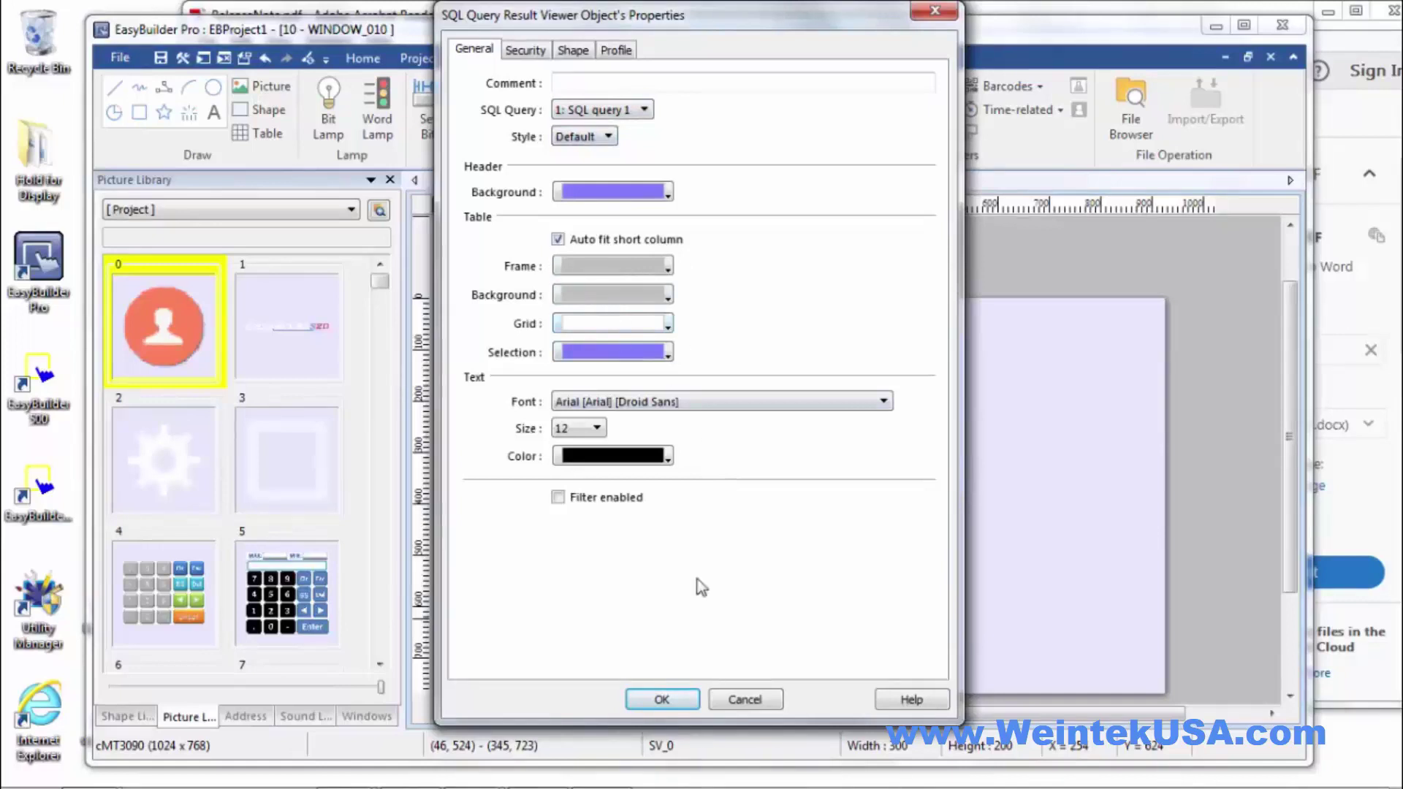
pyautogui.click(661, 699)
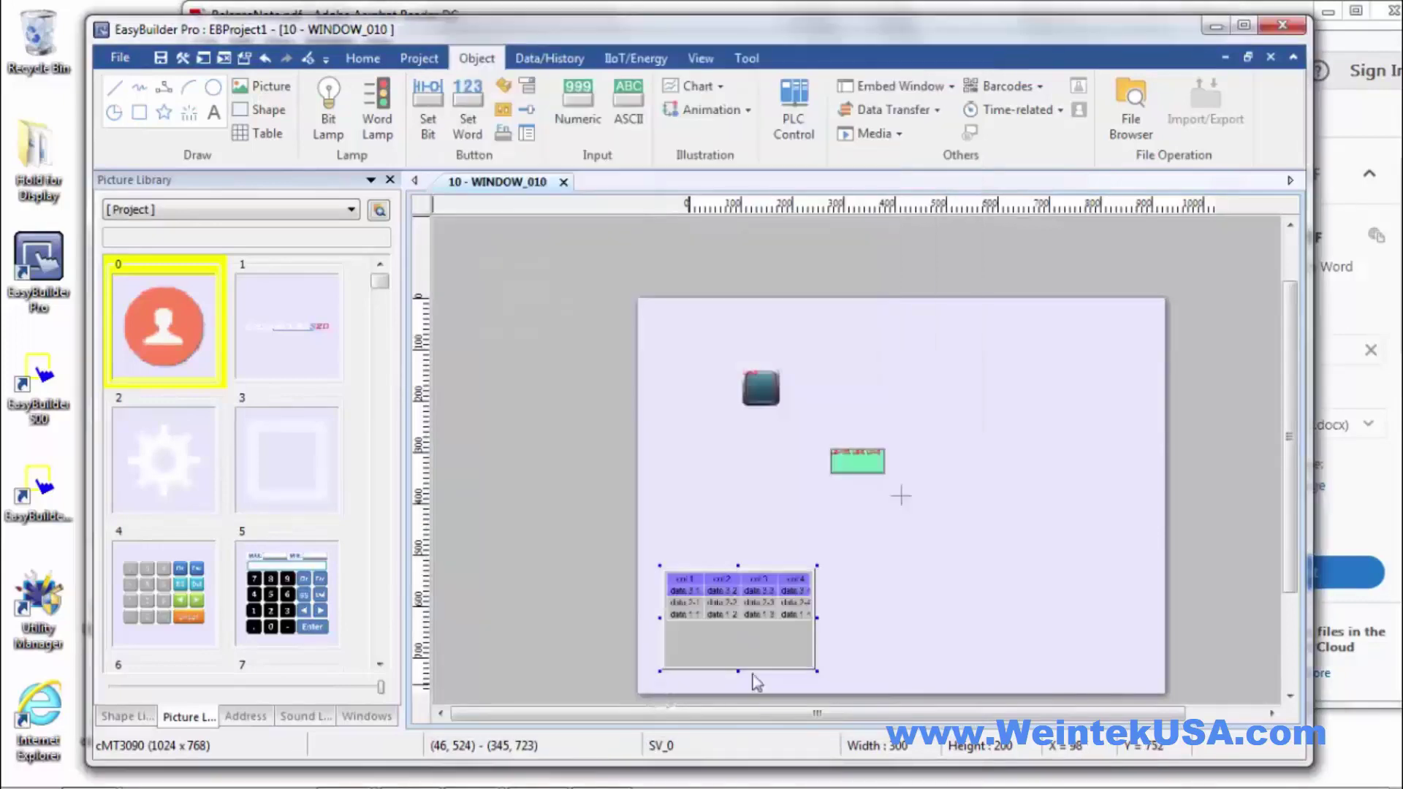
# Step: Switch the table to the Flat style
pyautogui.doubleClick(735, 611)
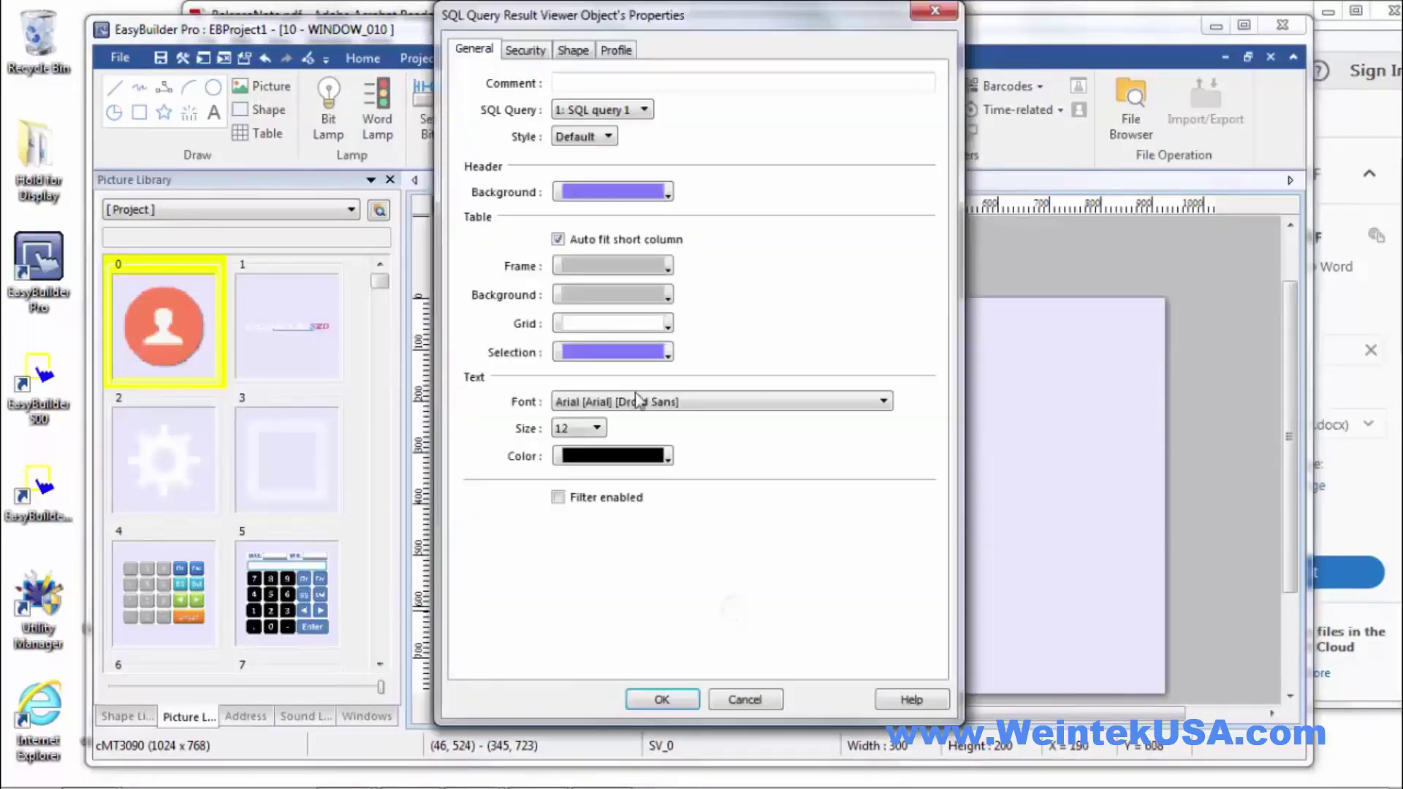
pyautogui.click(611, 136)
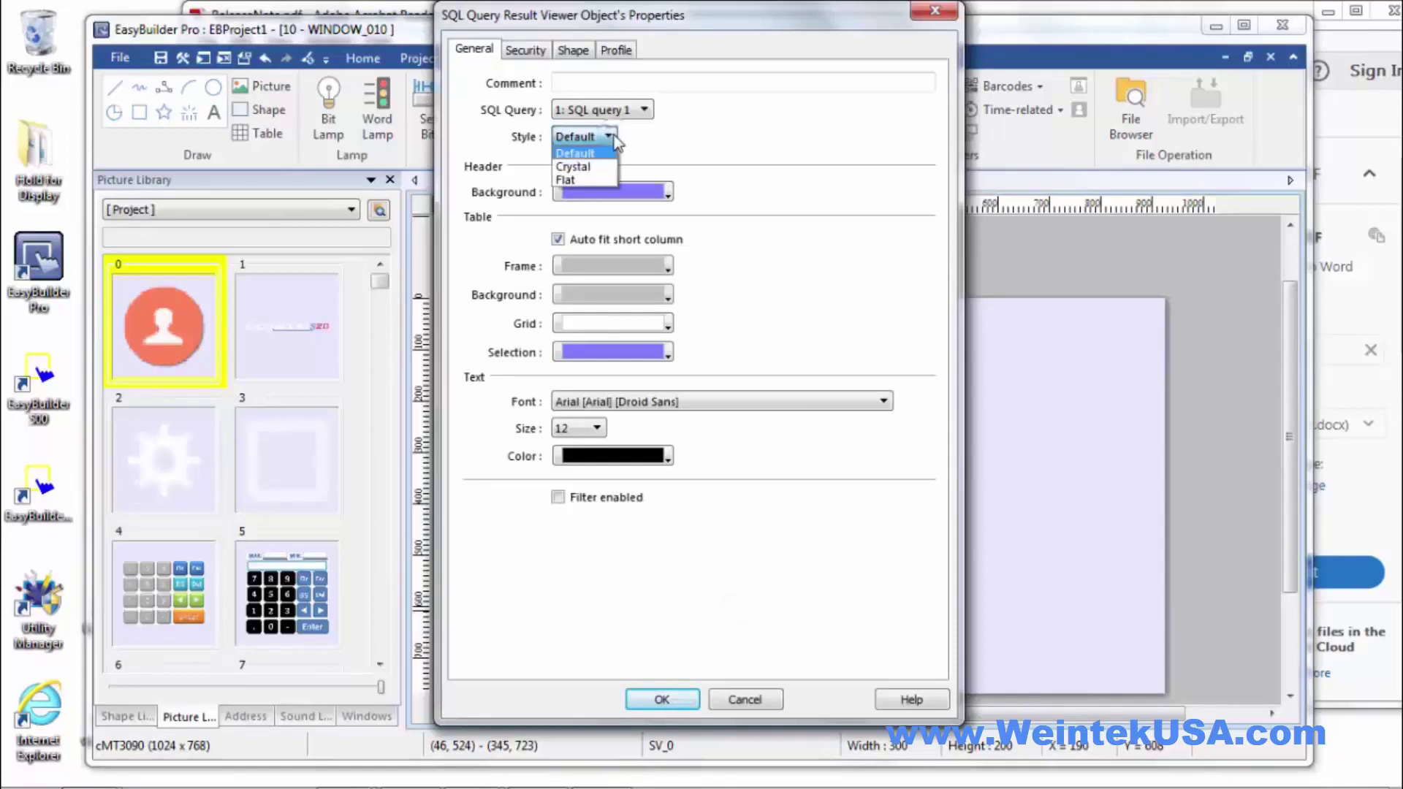
pyautogui.click(595, 178)
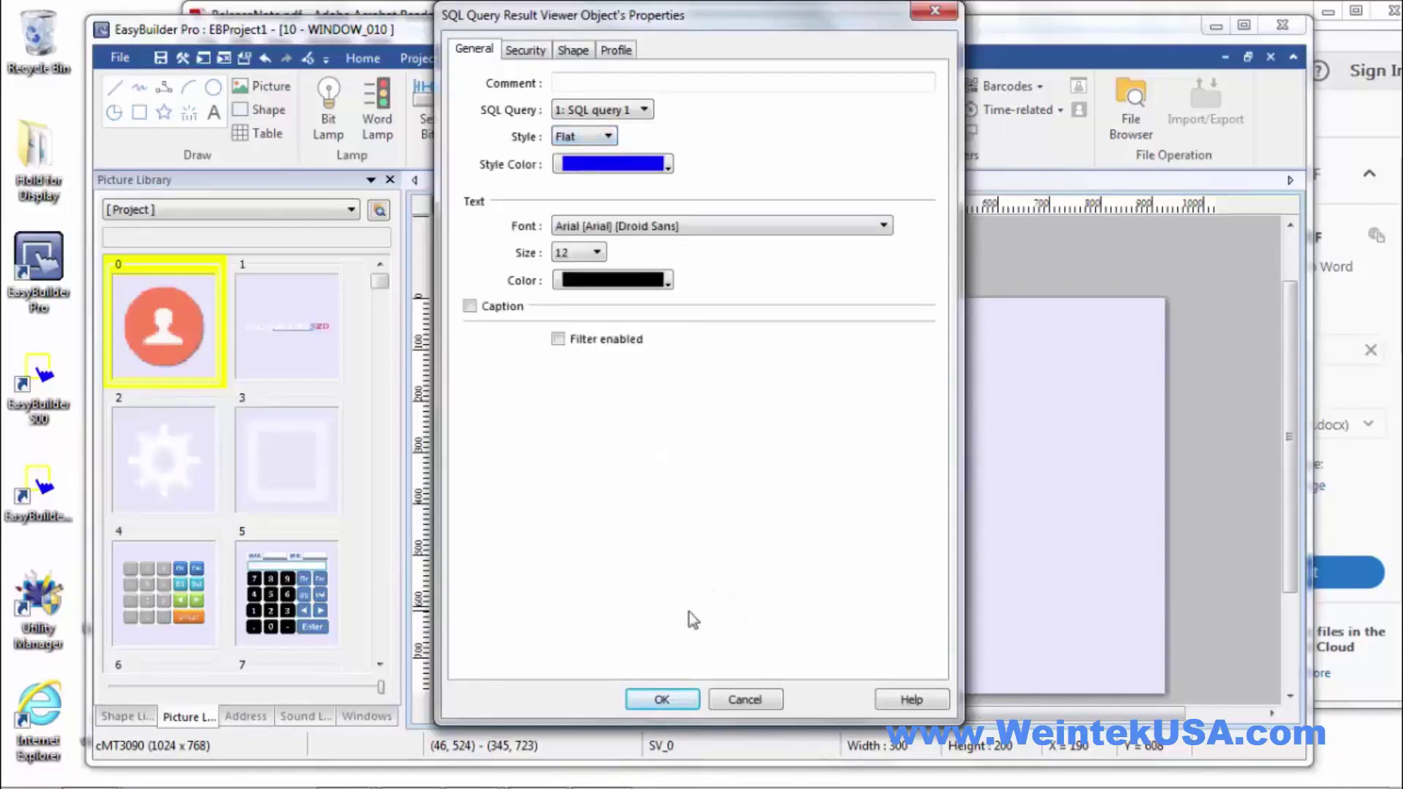
pyautogui.click(660, 701)
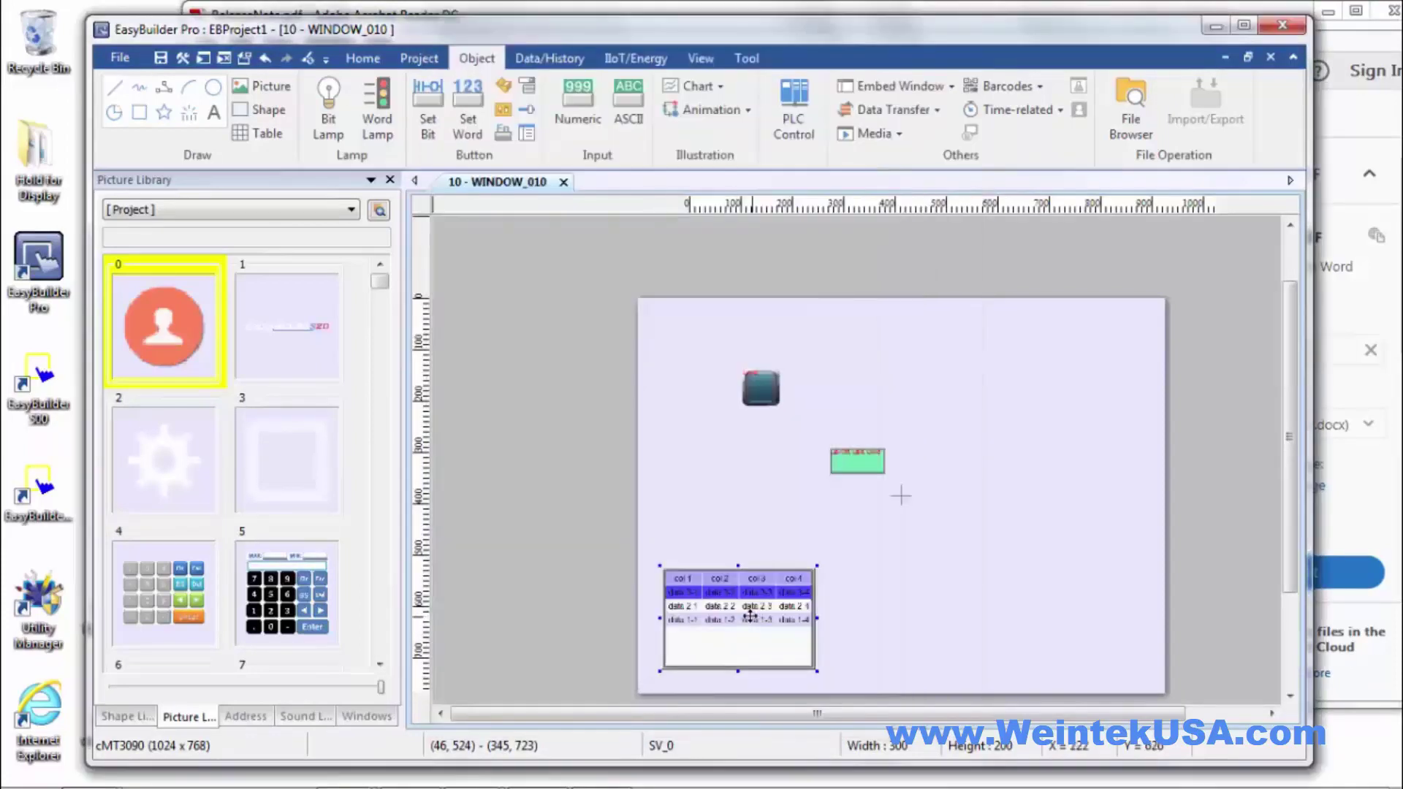
# Step: Move the query table upper right, enlarge it to five columns, and set Crystal style
pyautogui.moveTo(747, 614); pyautogui.dragTo(1021, 397)
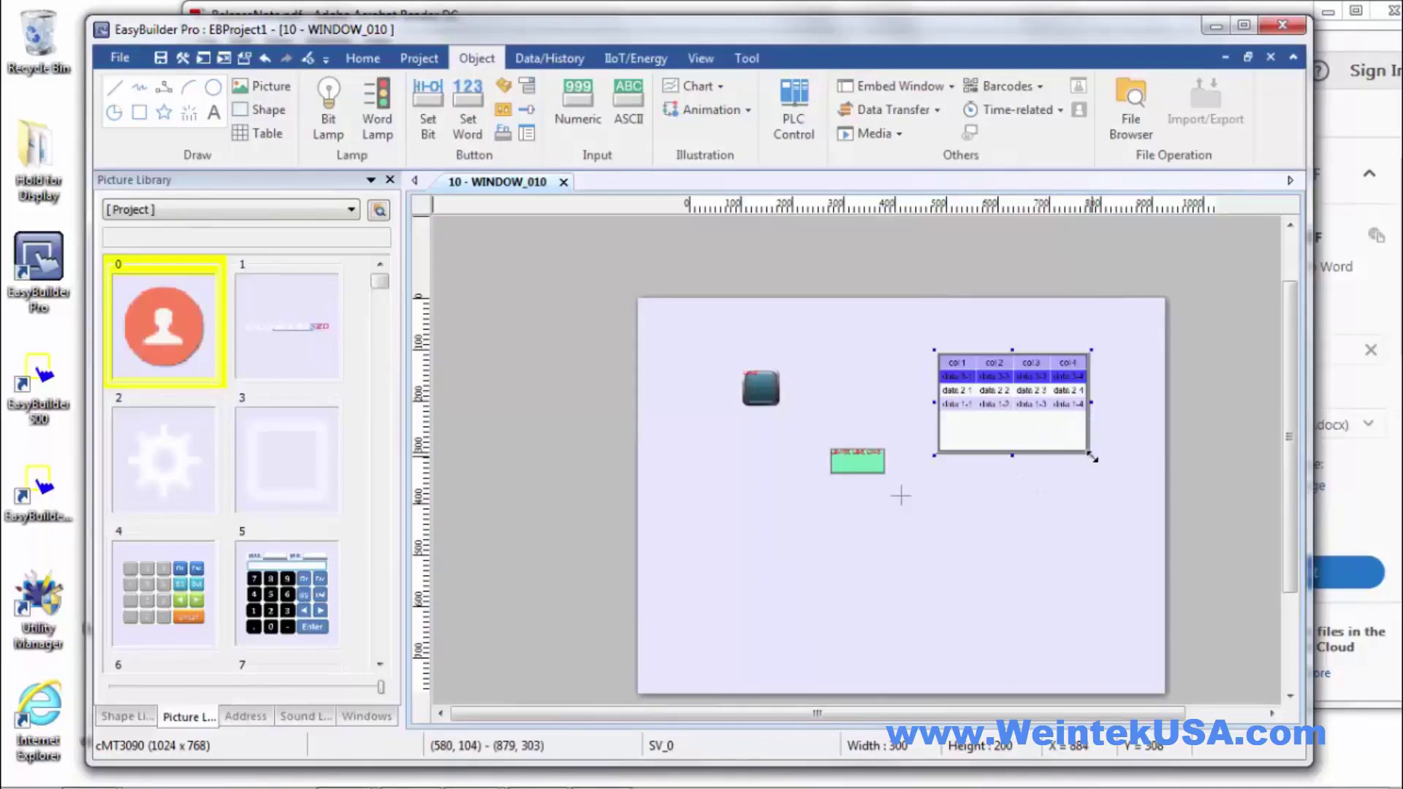
pyautogui.moveTo(1091, 452); pyautogui.dragTo(1136, 545)
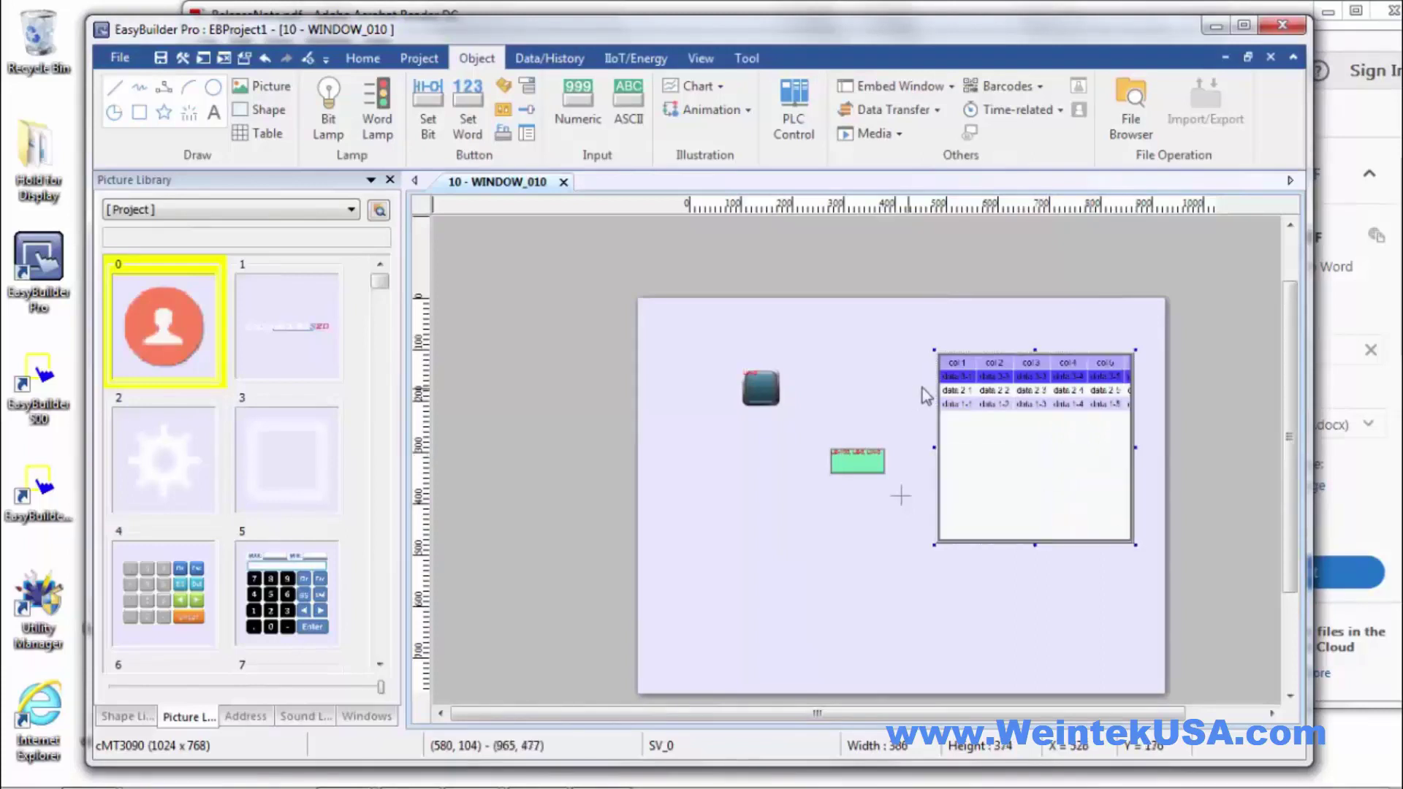
pyautogui.doubleClick(982, 406)
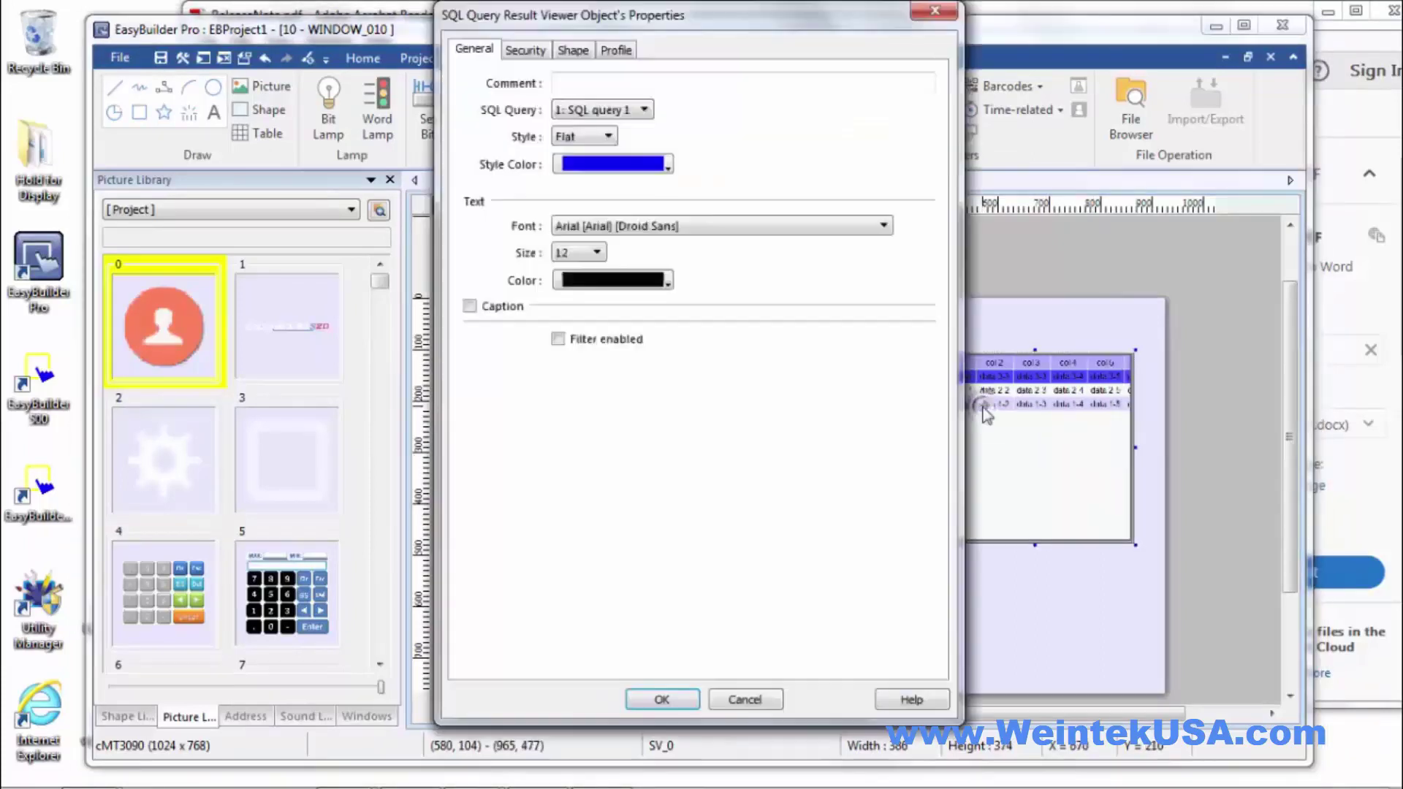
pyautogui.click(609, 139)
pyautogui.click(601, 168)
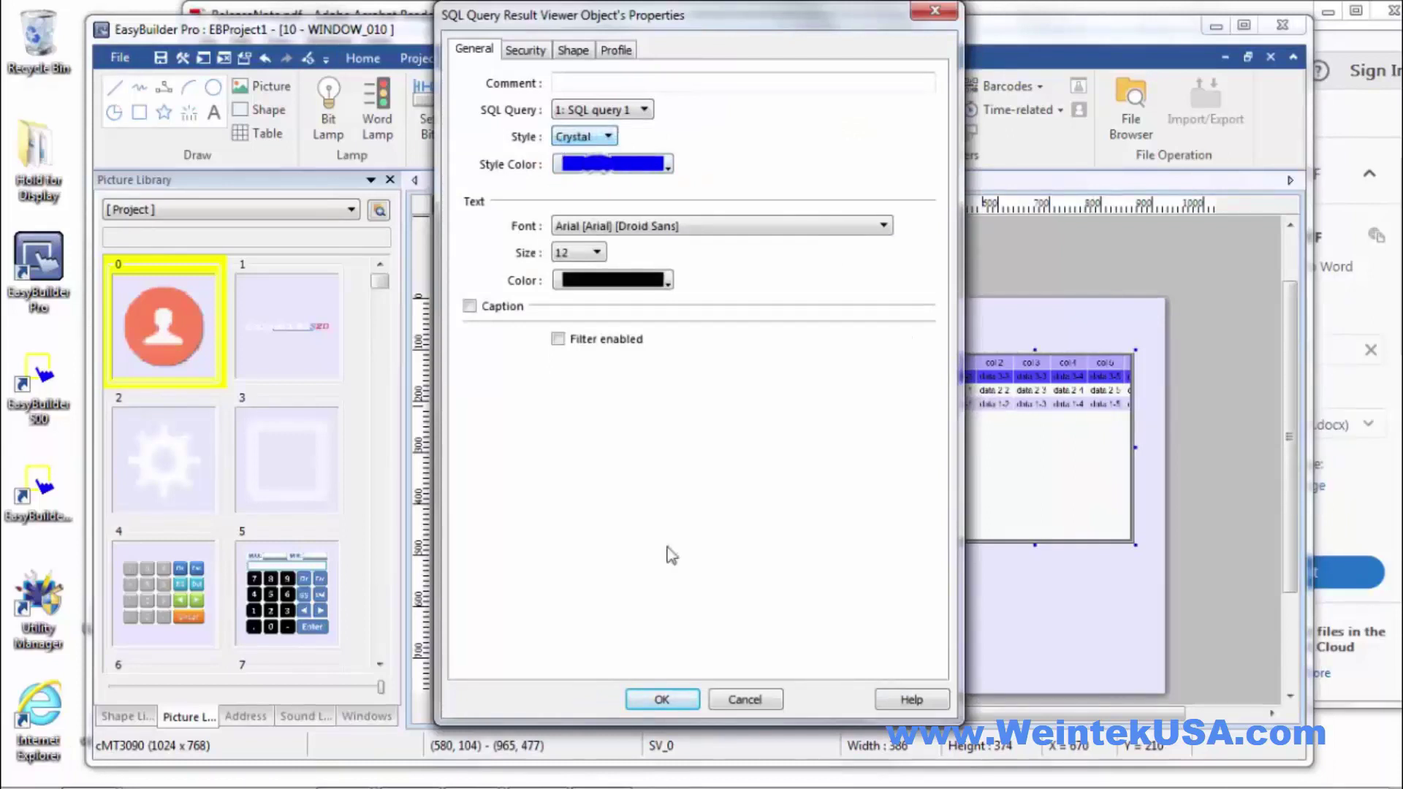
pyautogui.click(666, 700)
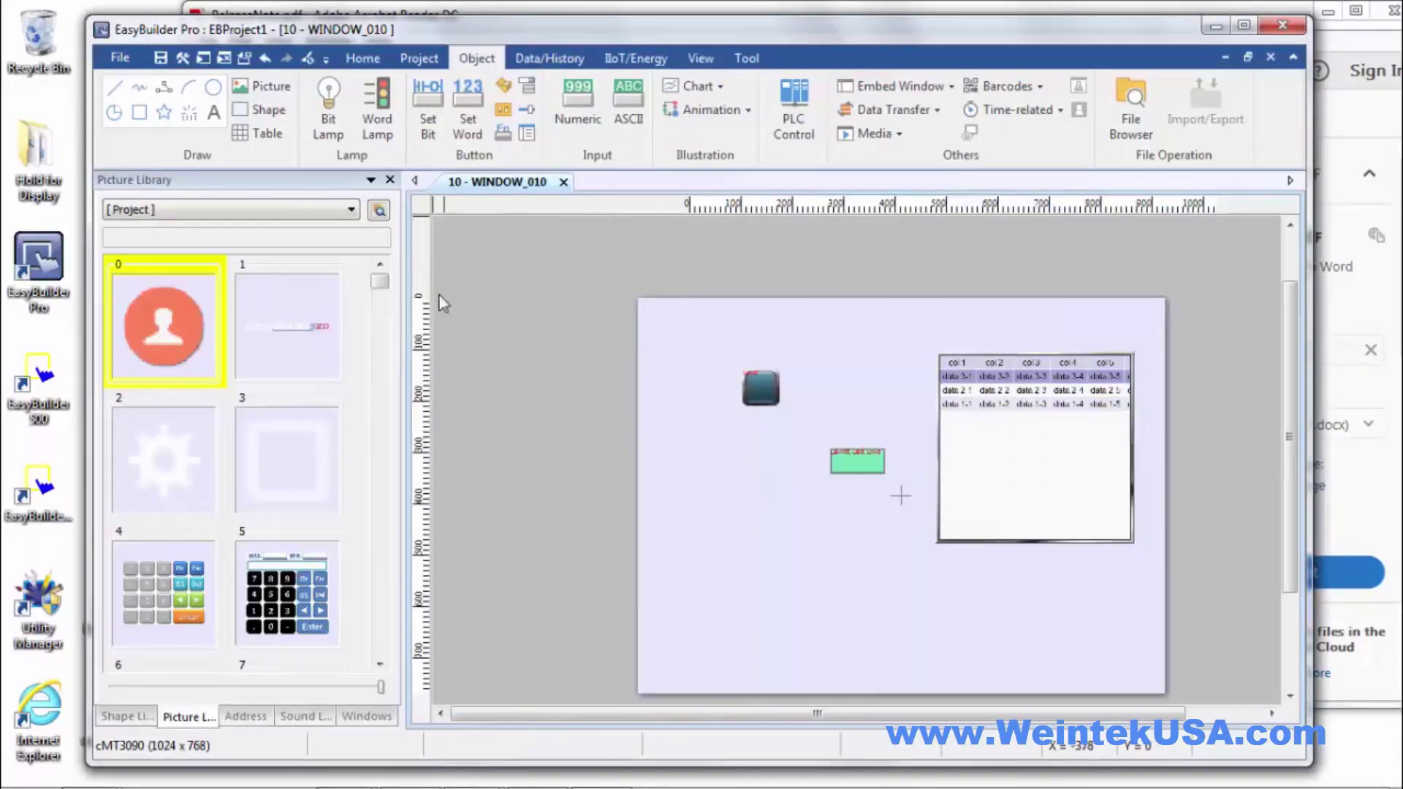
# Step: Save EBProject1 to run its offline simulation, then shrink and reposition the cMT Viewer window
pyautogui.click(419, 57)
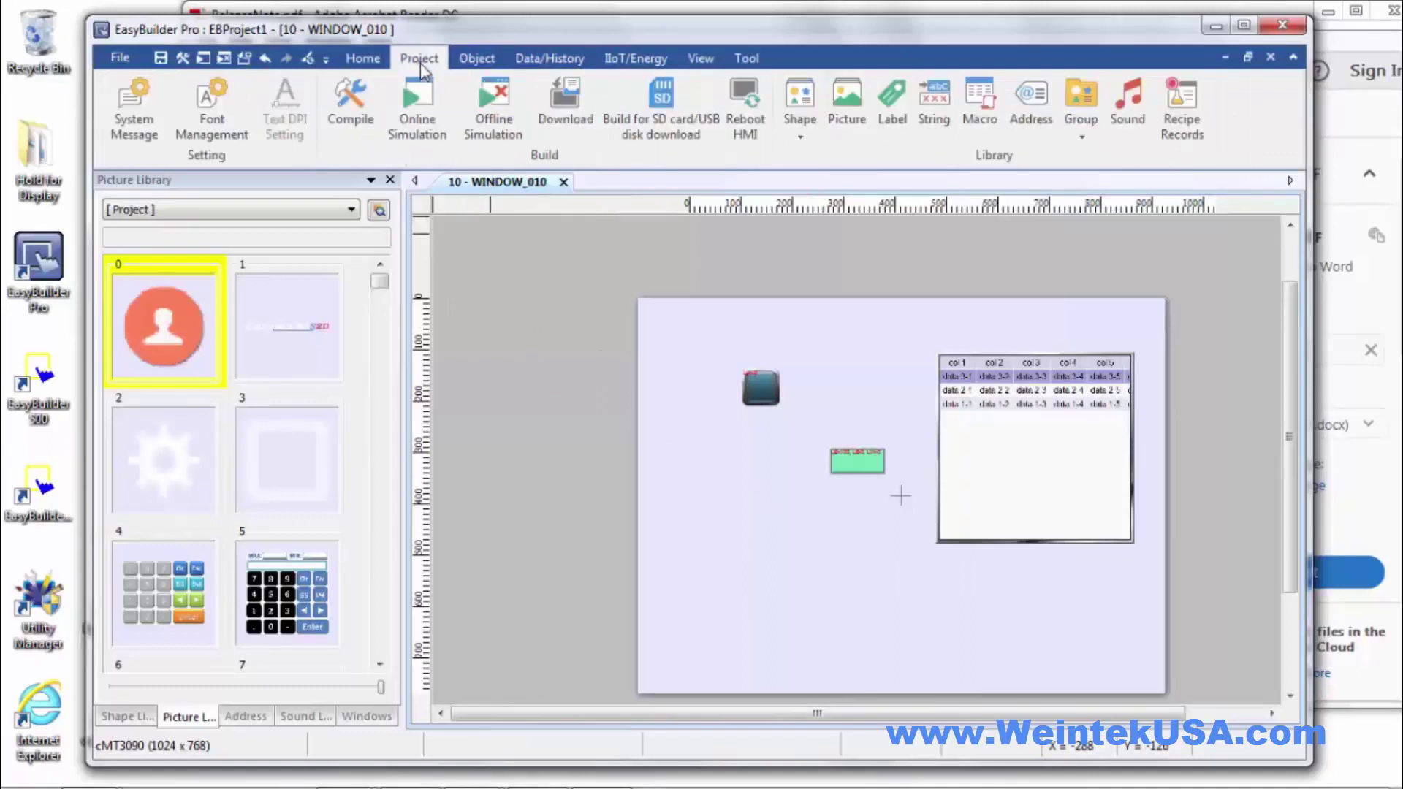
pyautogui.click(491, 102)
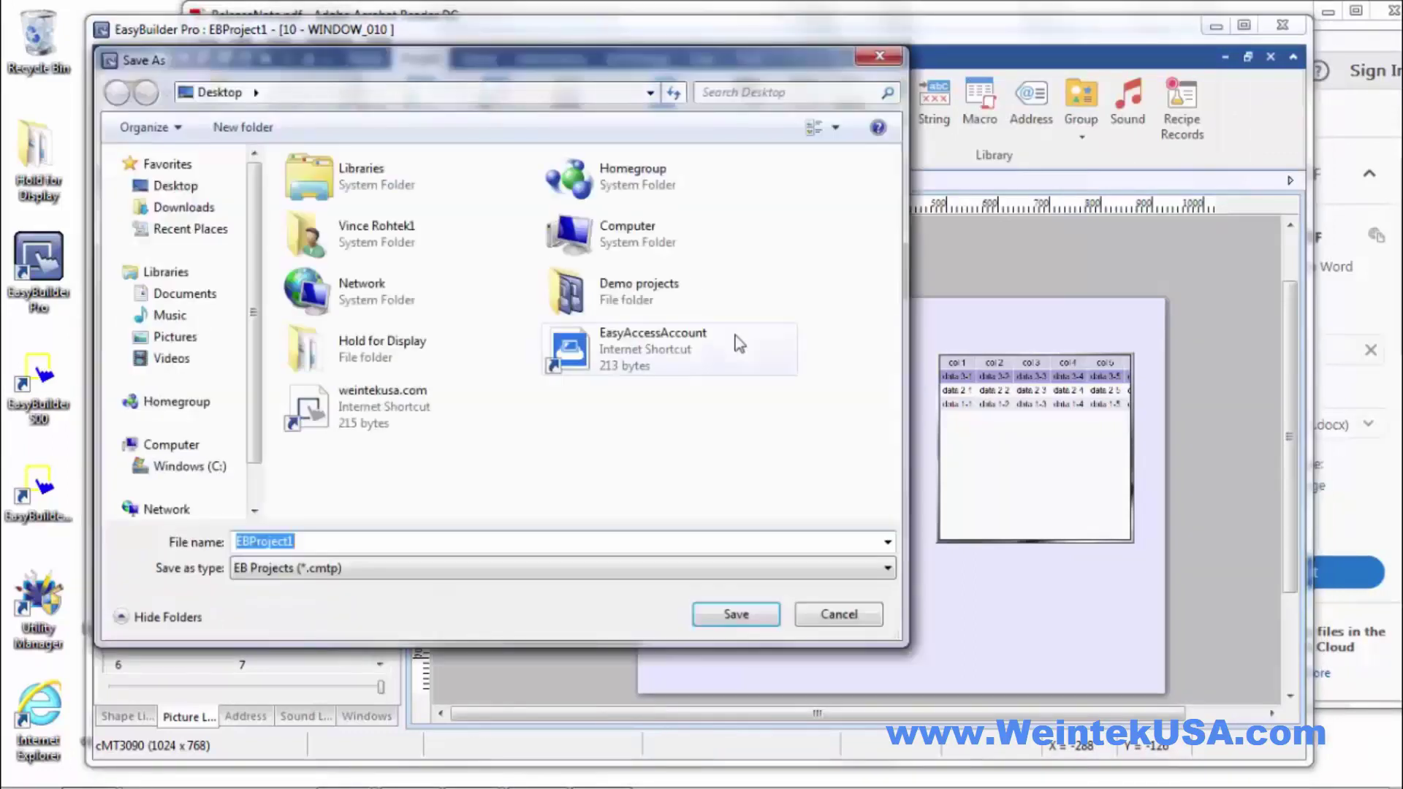
pyautogui.click(764, 621)
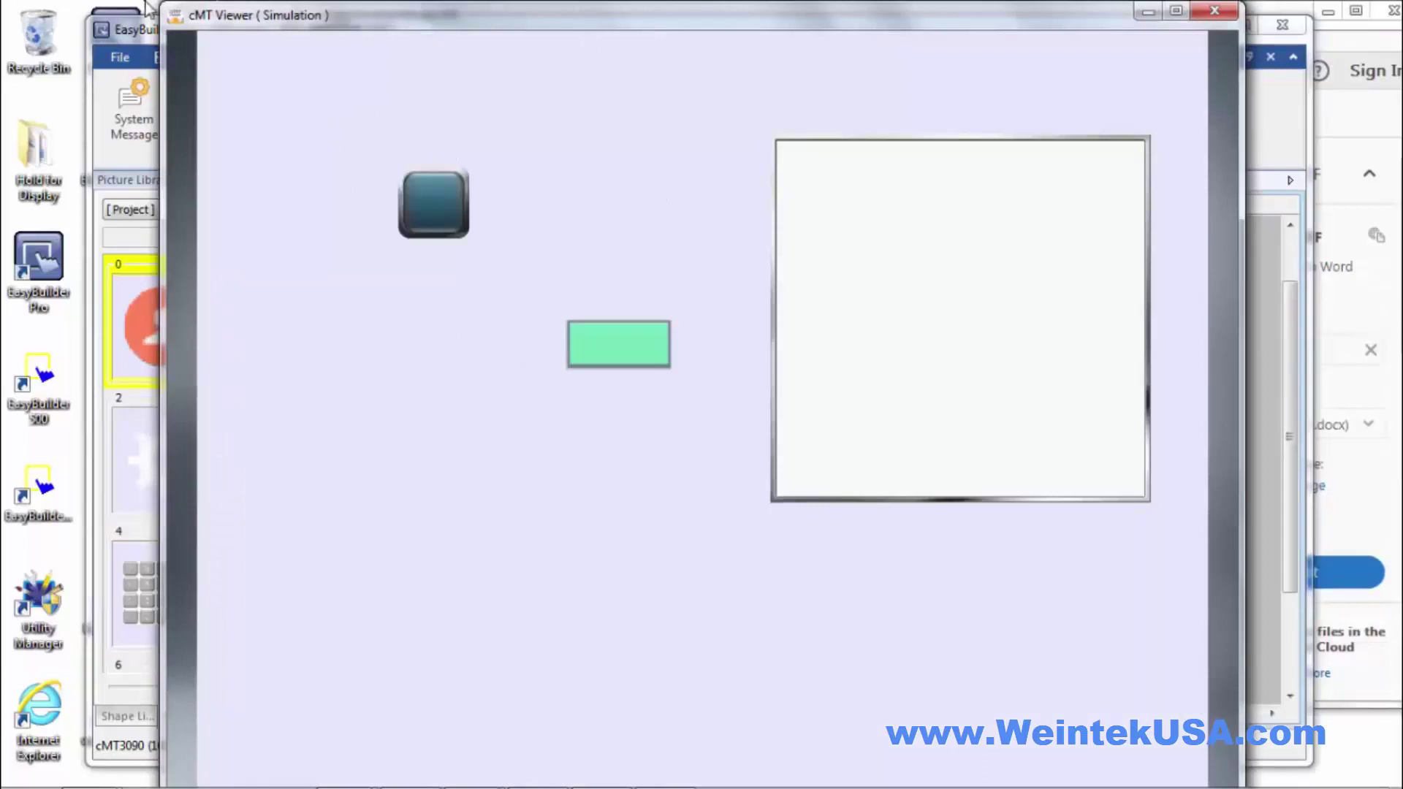
pyautogui.moveTo(168, 7); pyautogui.dragTo(307, 152)
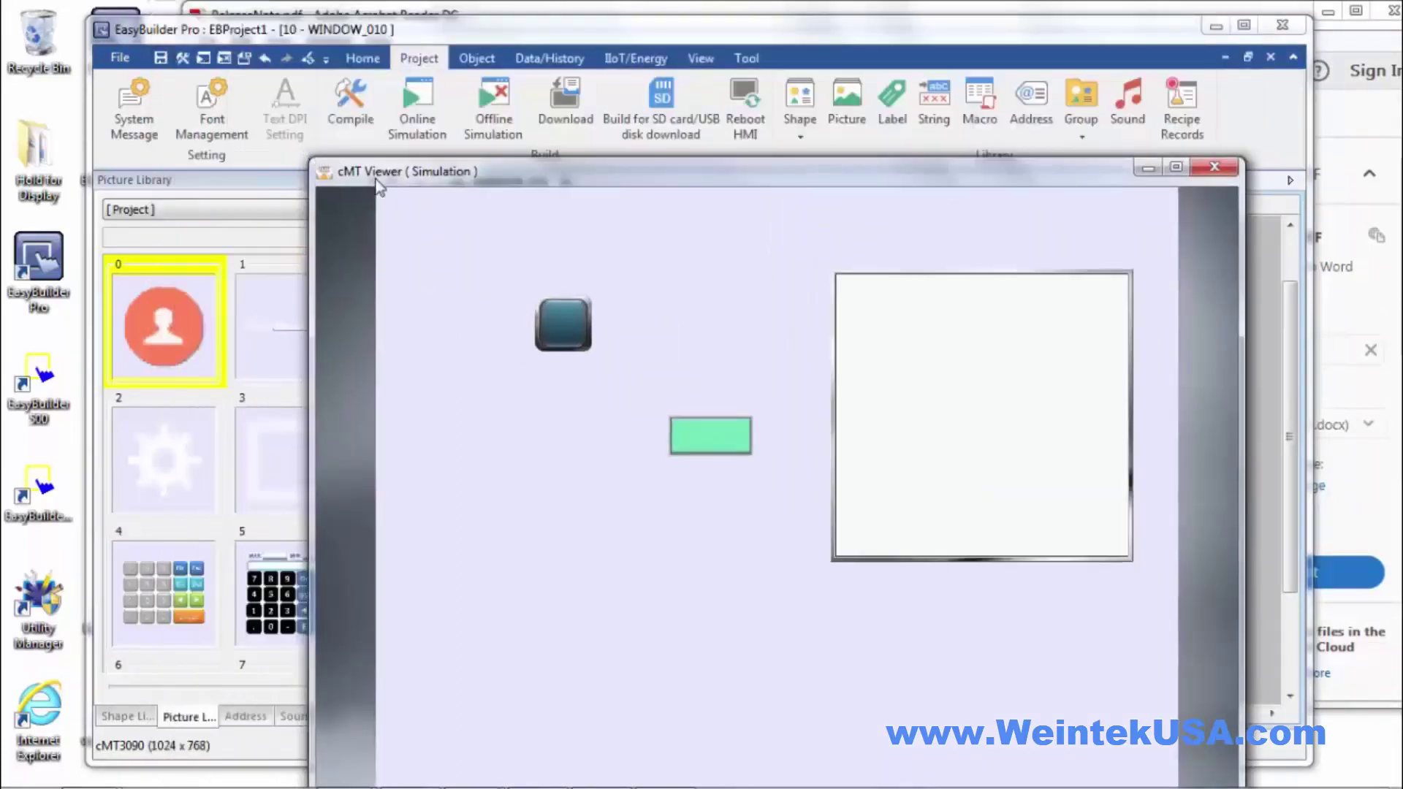
pyautogui.moveTo(386, 172); pyautogui.dragTo(275, 75)
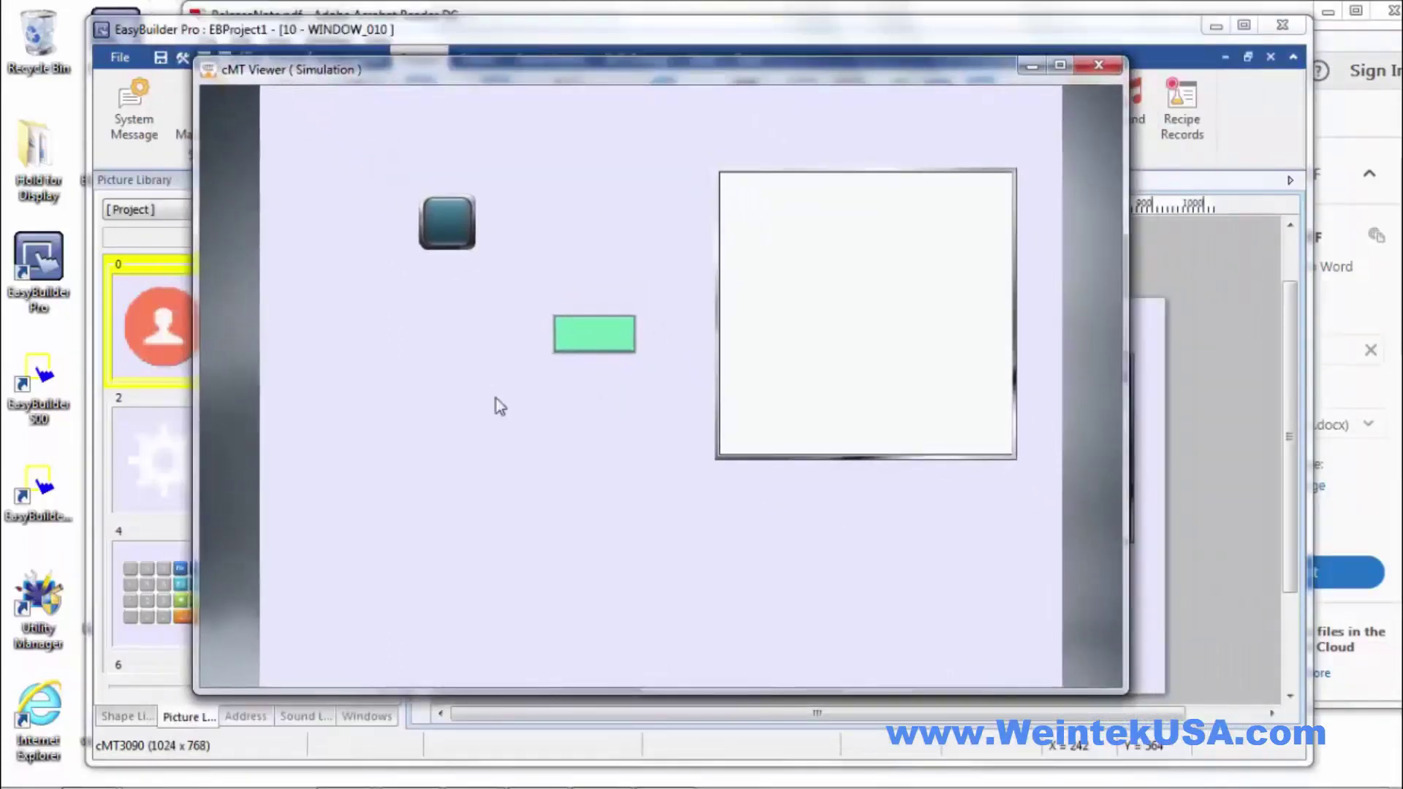
# Step: Open the Diagnoser and inspect the Keypad 11 - Integer window's objects
pyautogui.rightClick(541, 428)
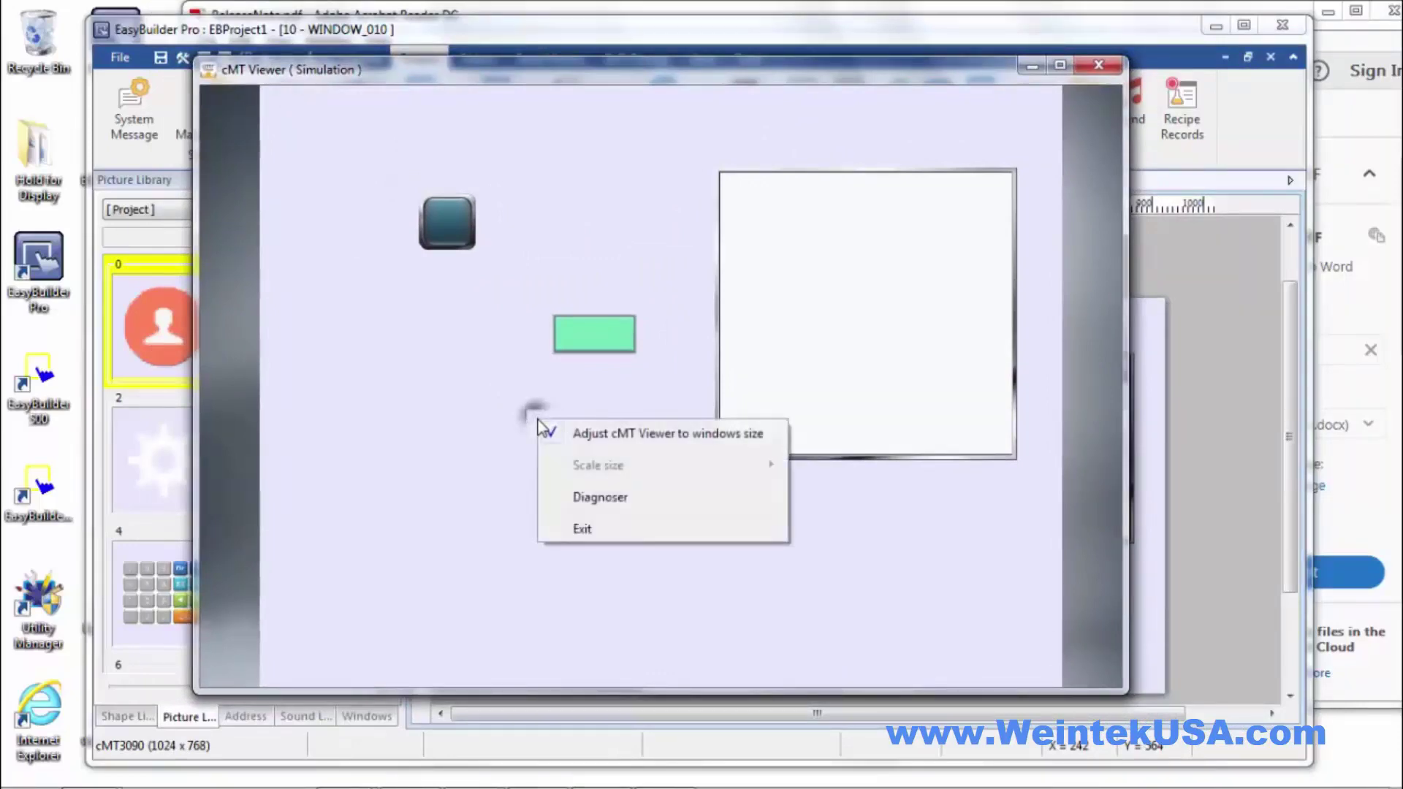
pyautogui.click(621, 500)
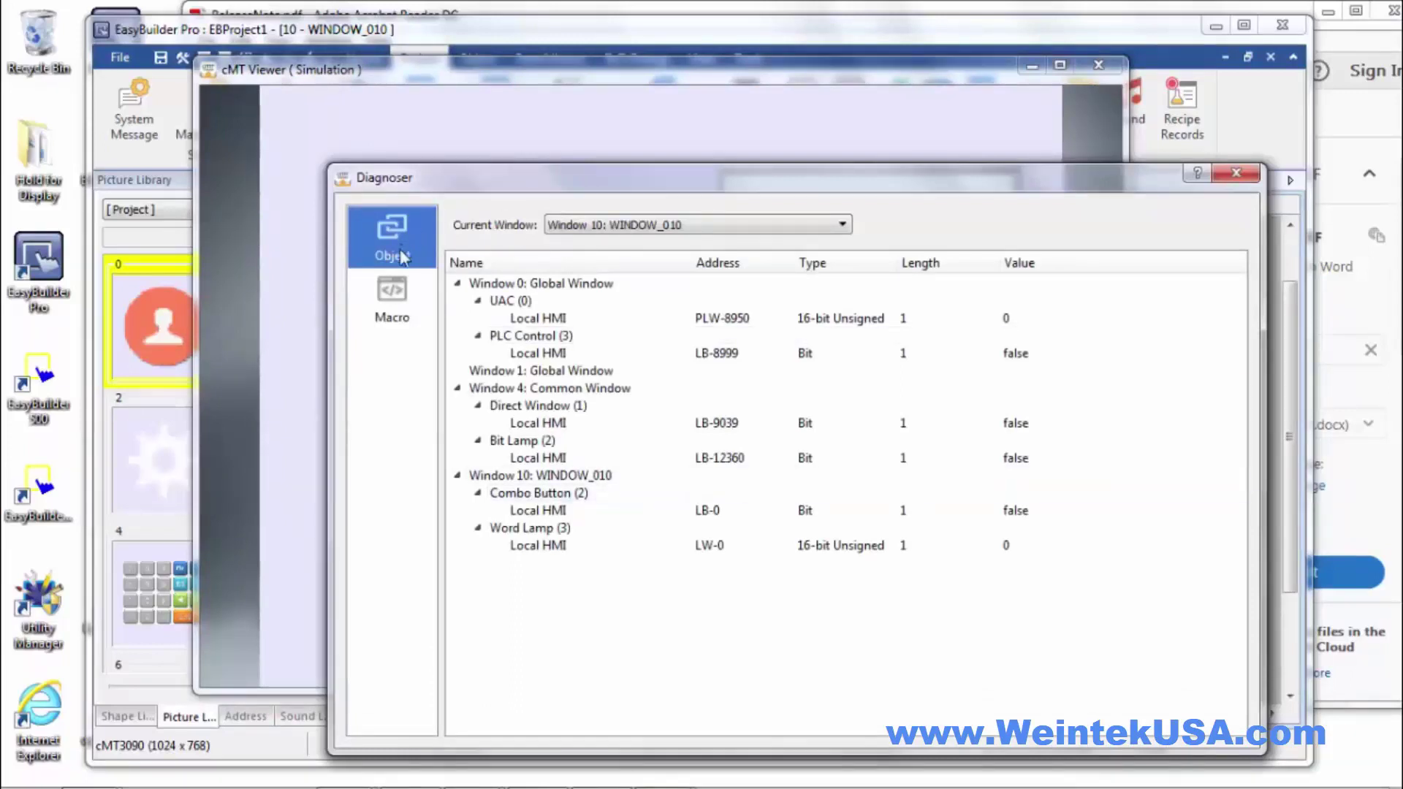
pyautogui.click(595, 226)
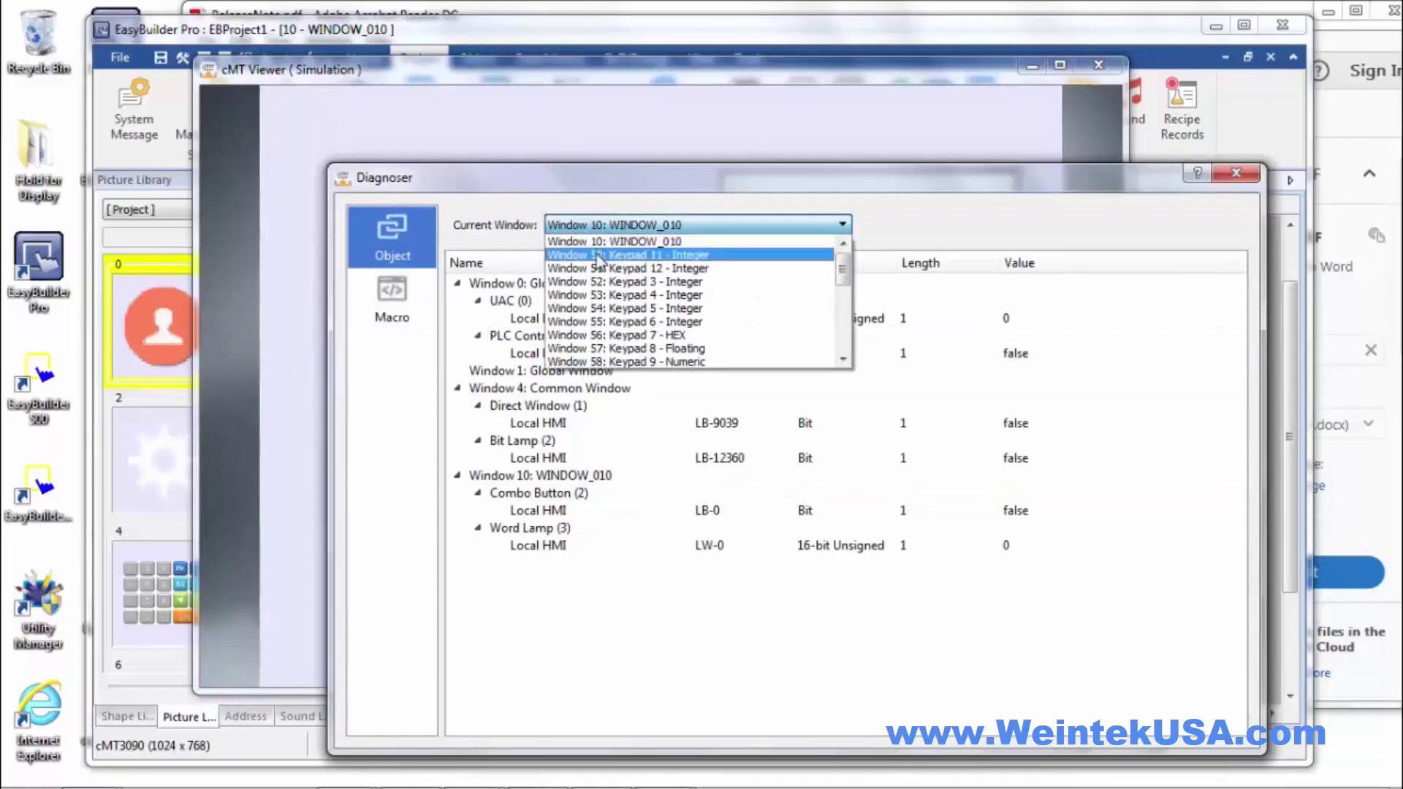
pyautogui.click(598, 255)
# Step: Inspect the Keypad 7 - HEX window, then return to WINDOW_010
pyautogui.click(648, 224)
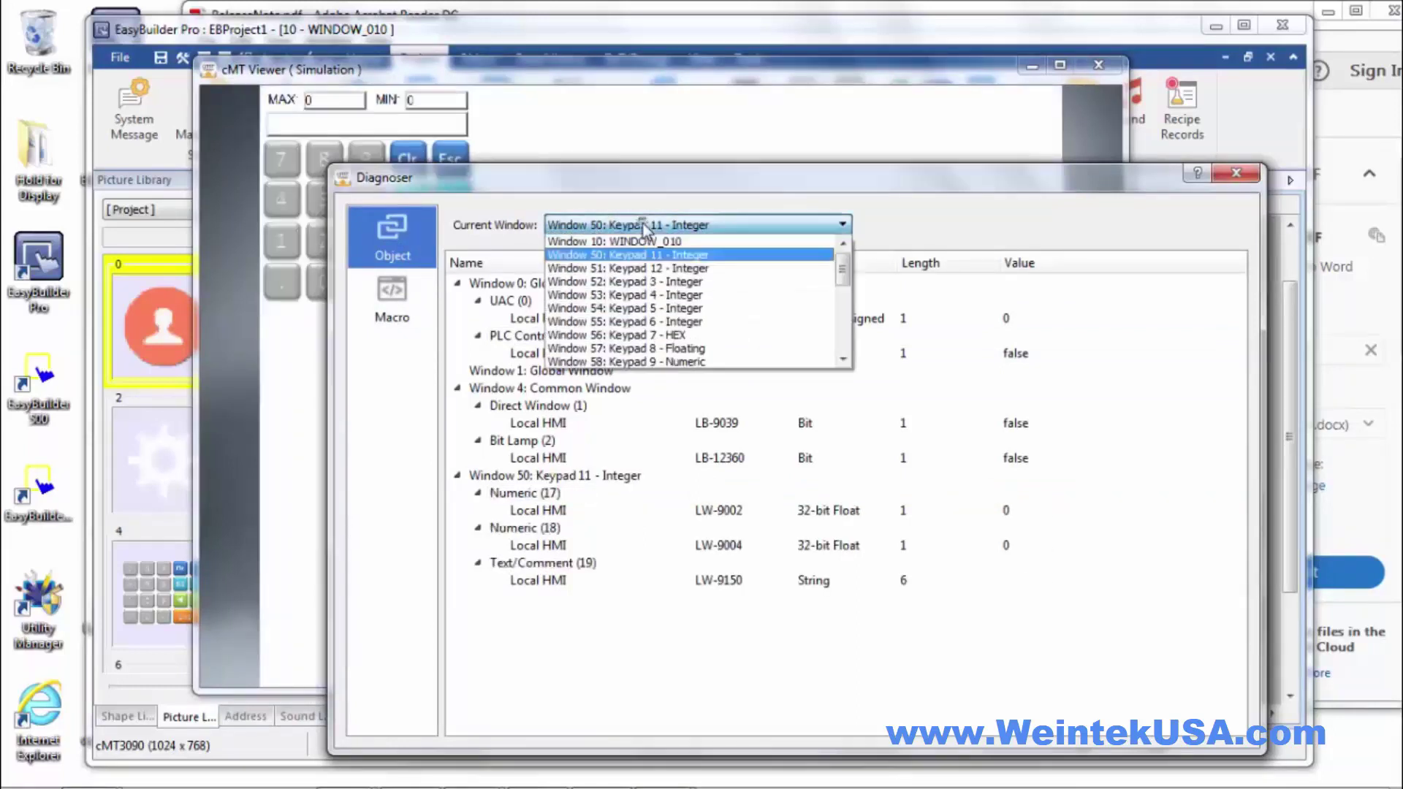
pyautogui.click(649, 242)
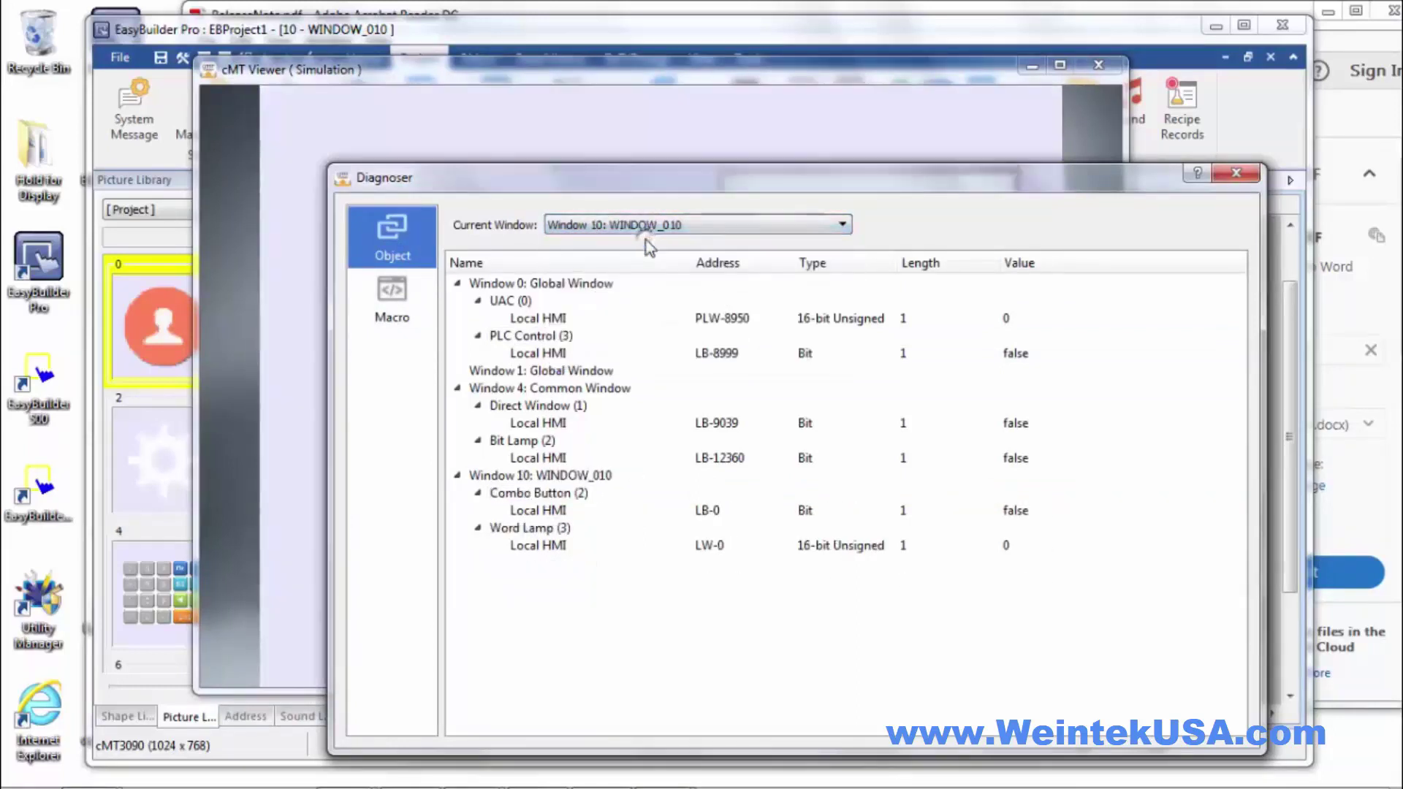
pyautogui.click(678, 227)
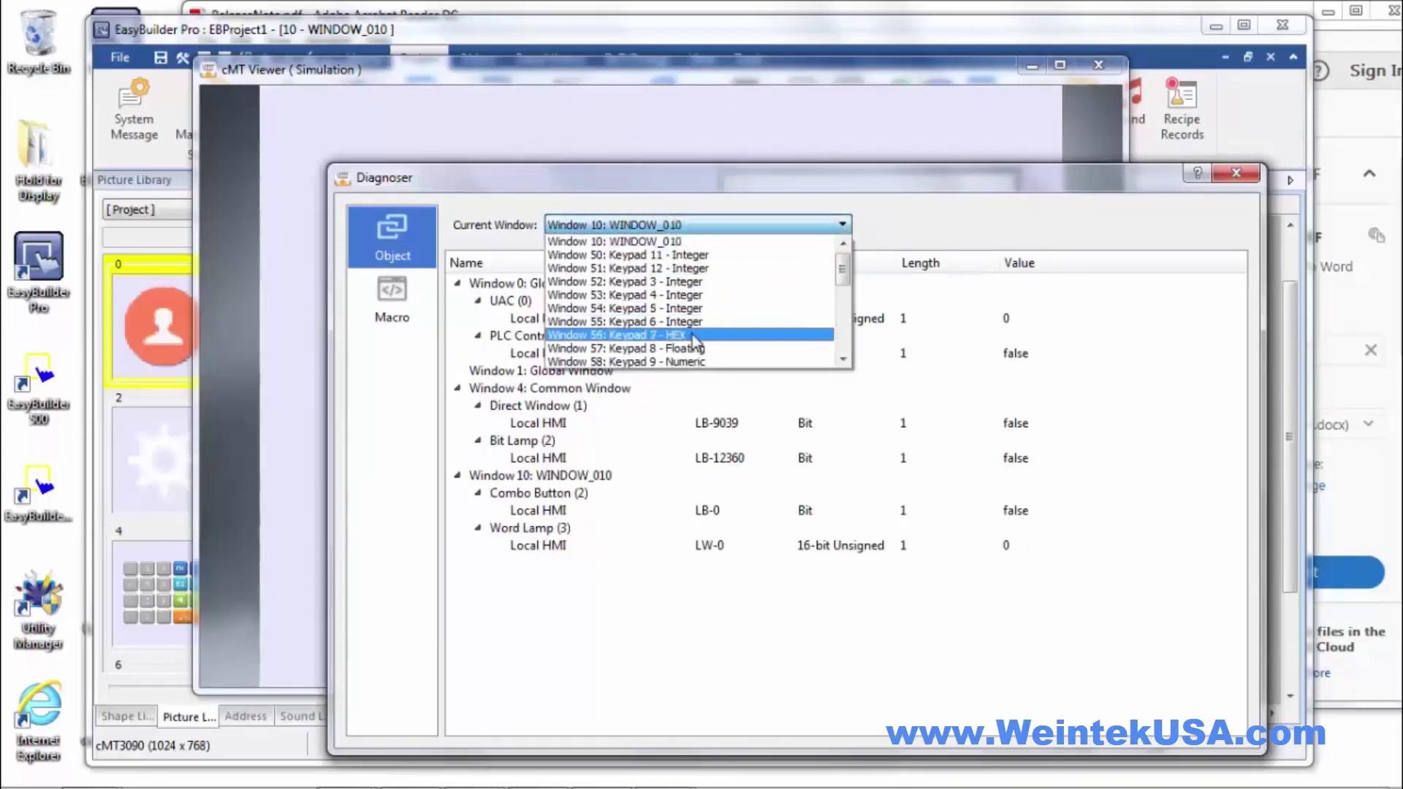
pyautogui.click(695, 335)
pyautogui.click(690, 227)
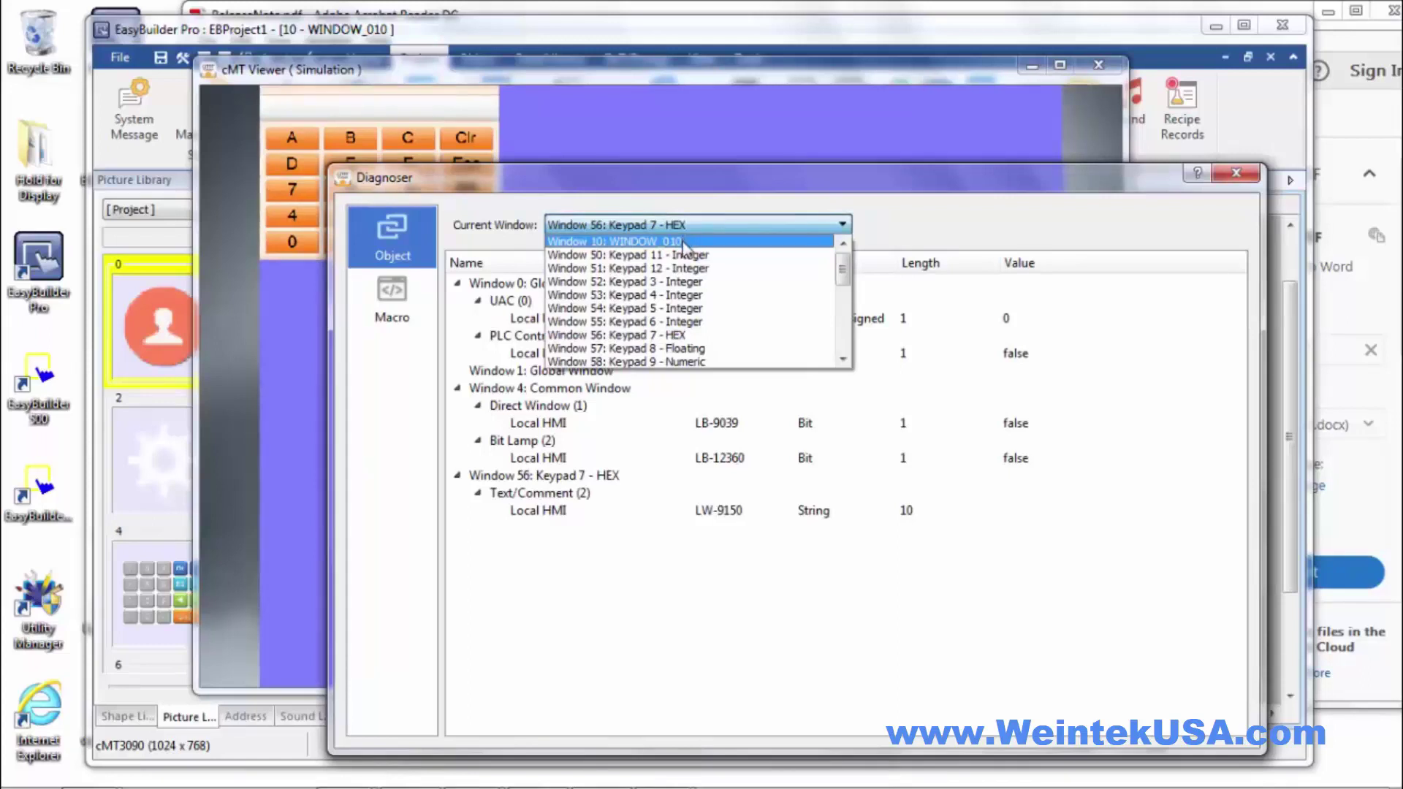
pyautogui.click(684, 243)
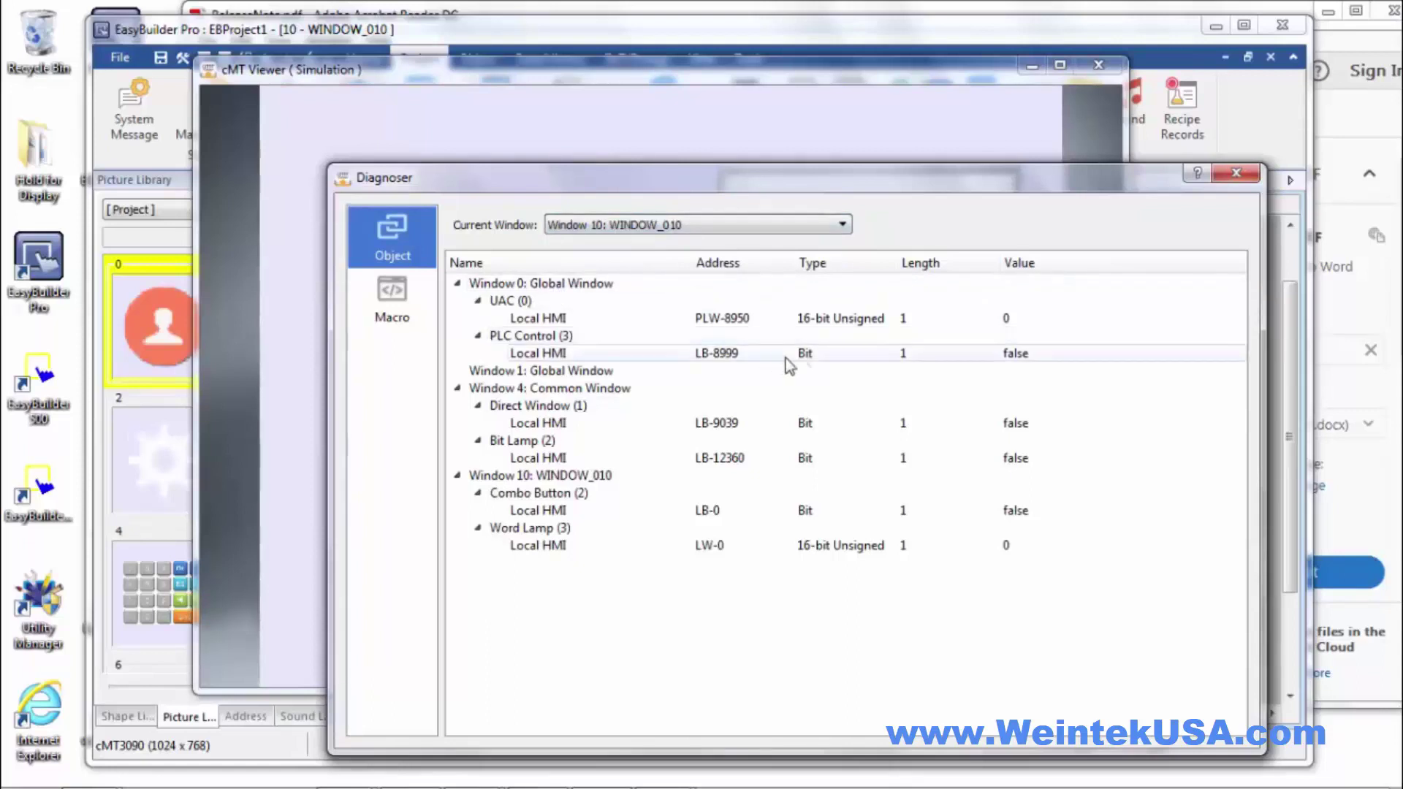
pyautogui.click(904, 357)
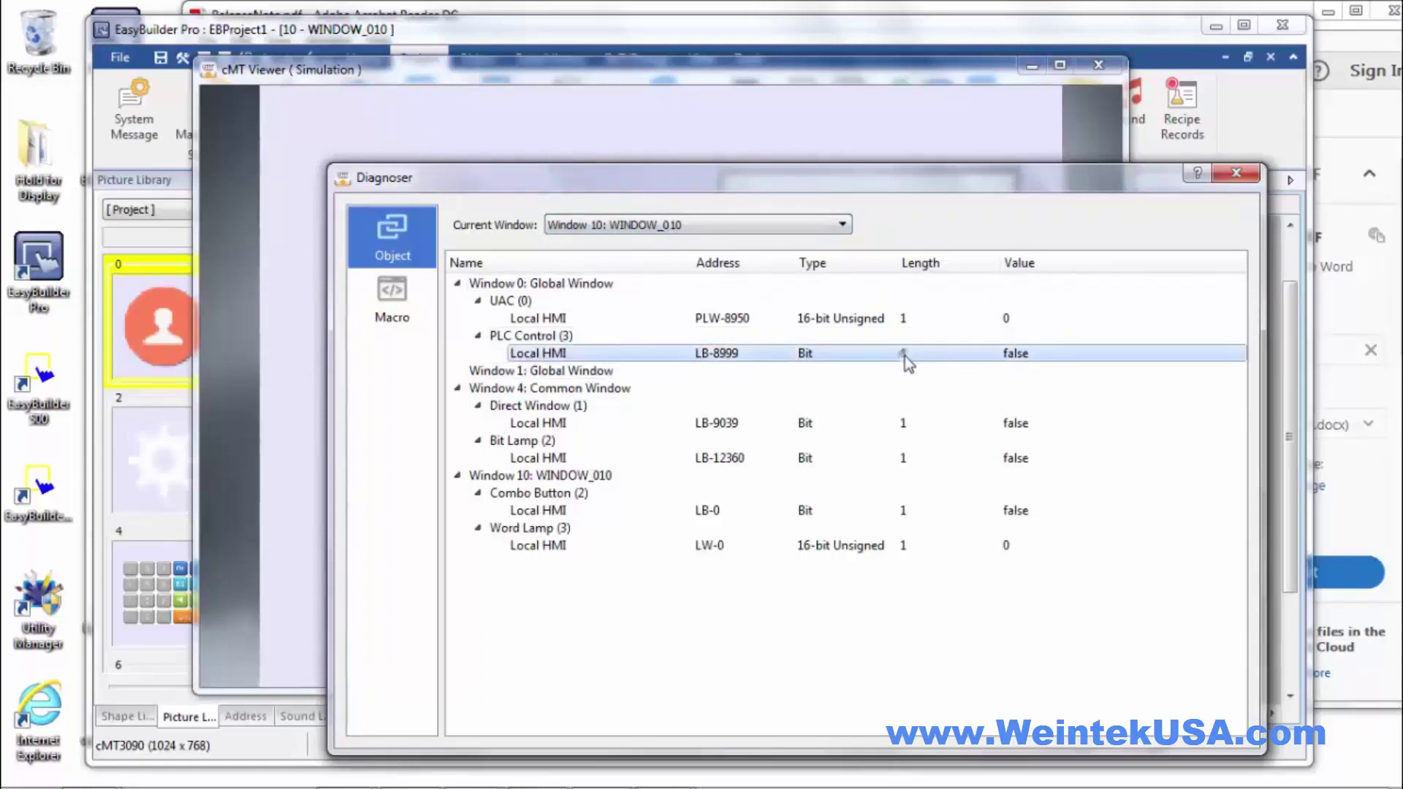
pyautogui.doubleClick(1018, 358)
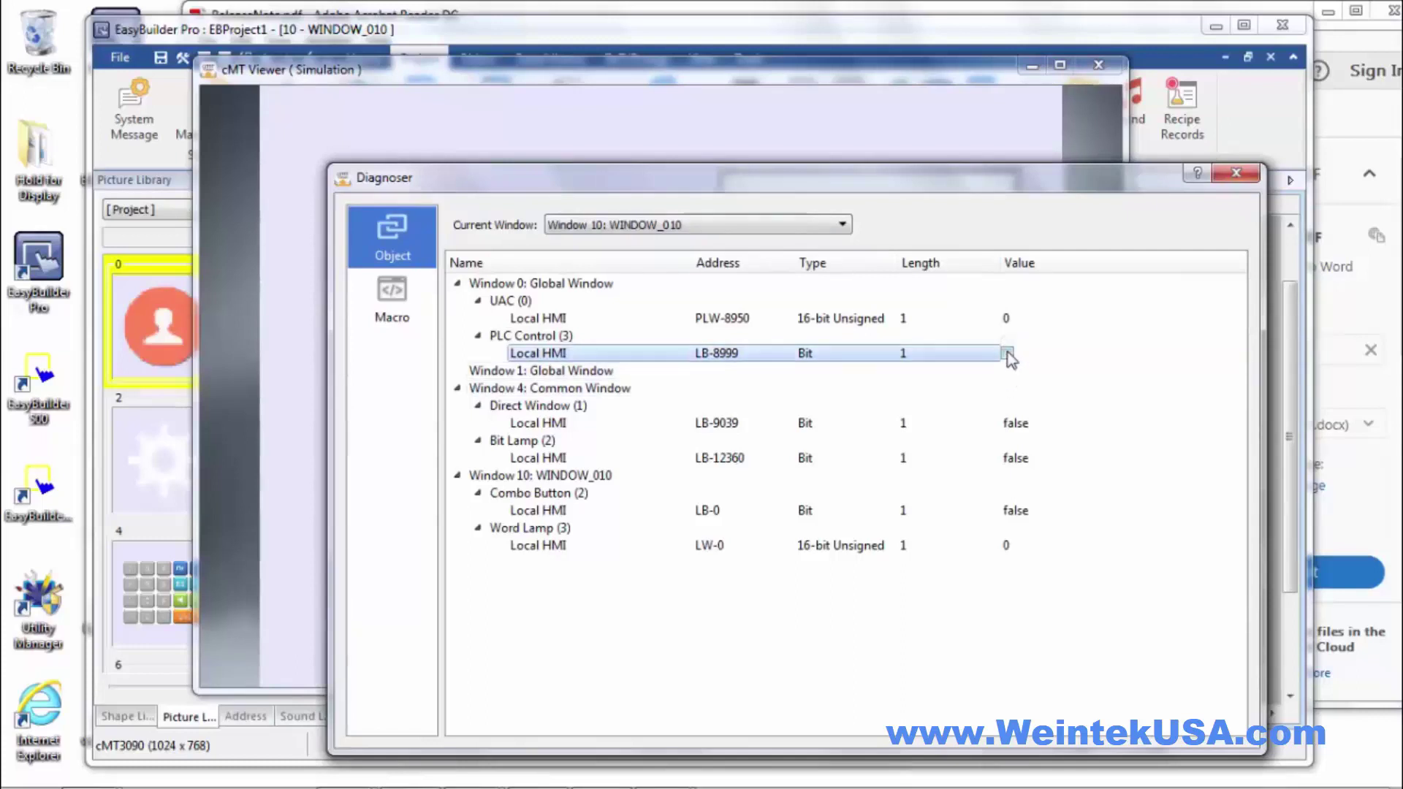
pyautogui.click(968, 354)
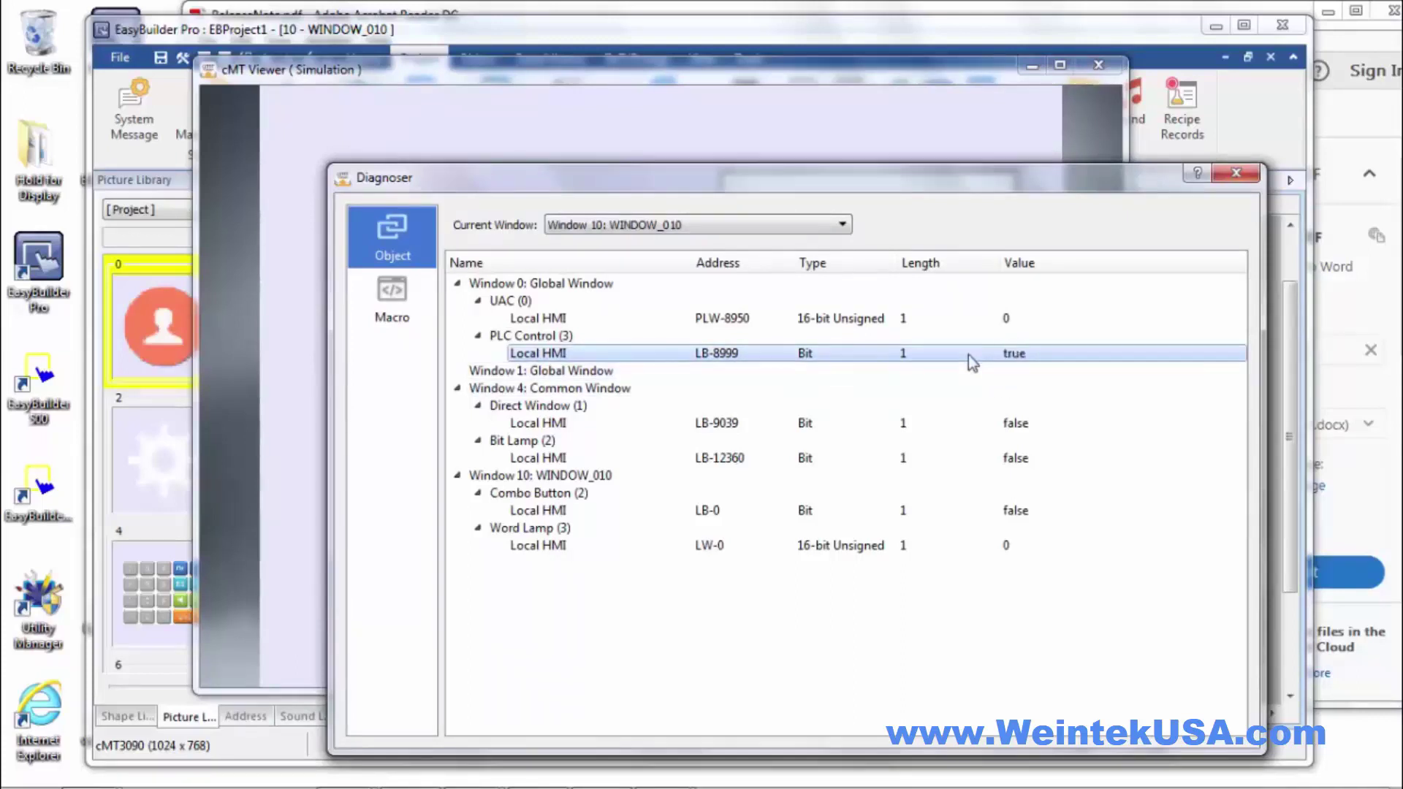
pyautogui.click(1017, 357)
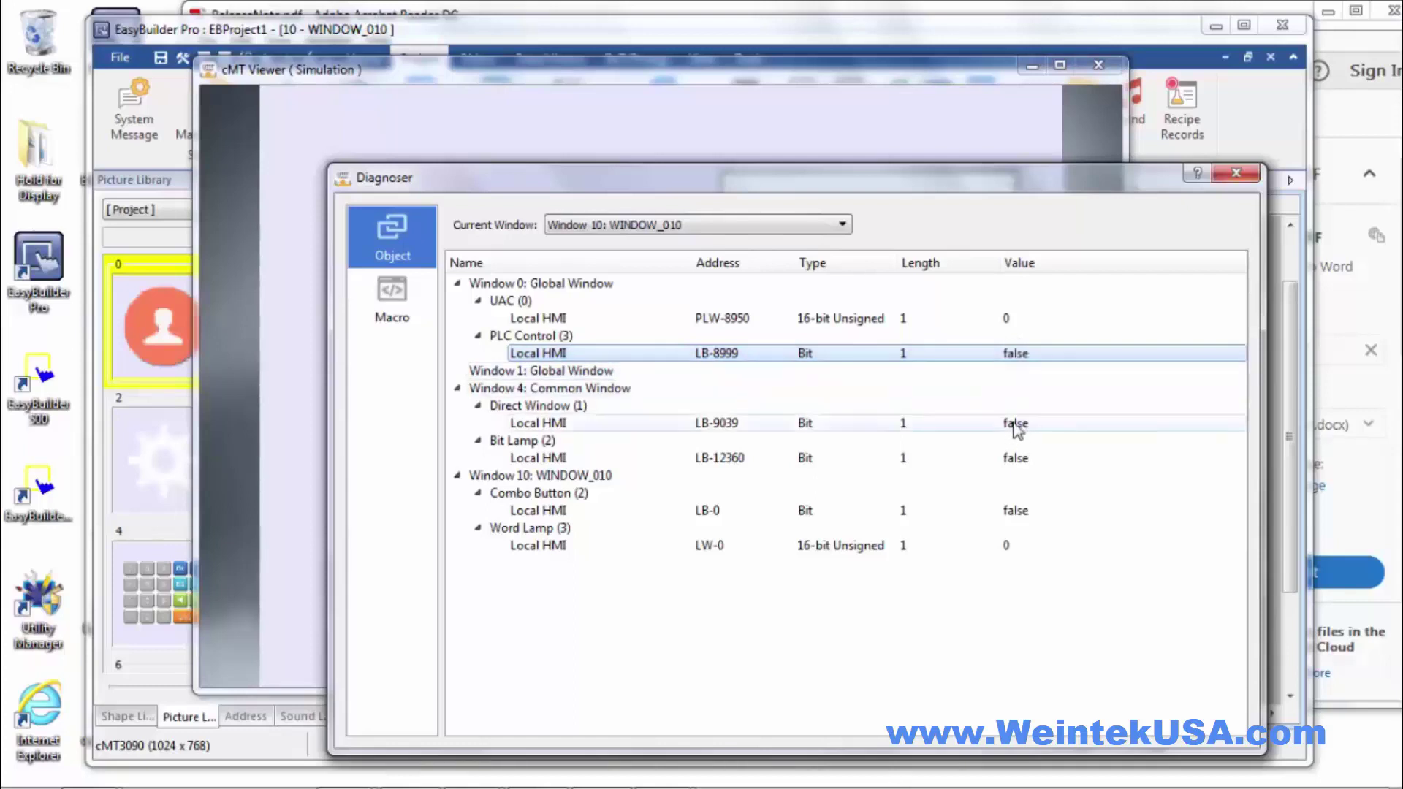
pyautogui.click(1014, 462)
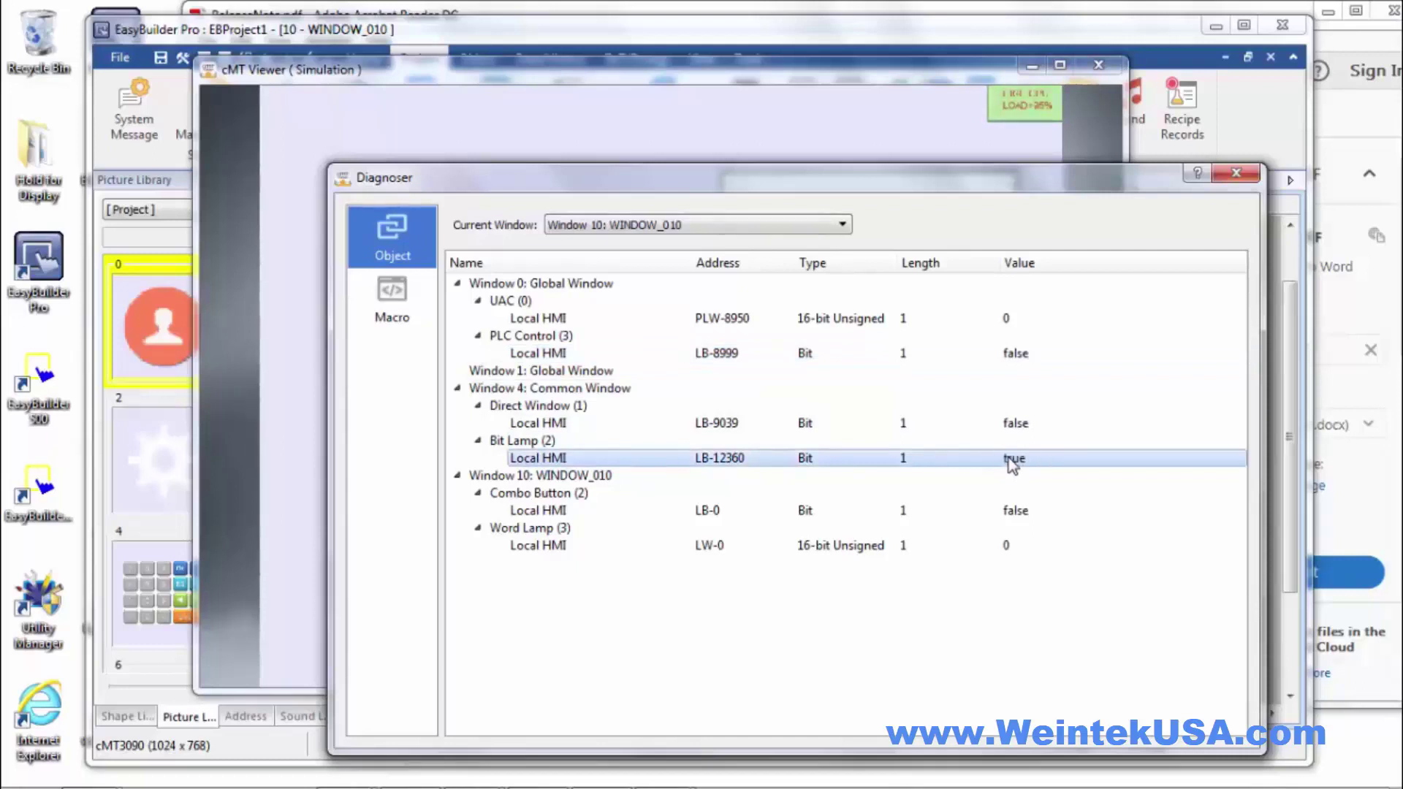
pyautogui.click(1010, 460)
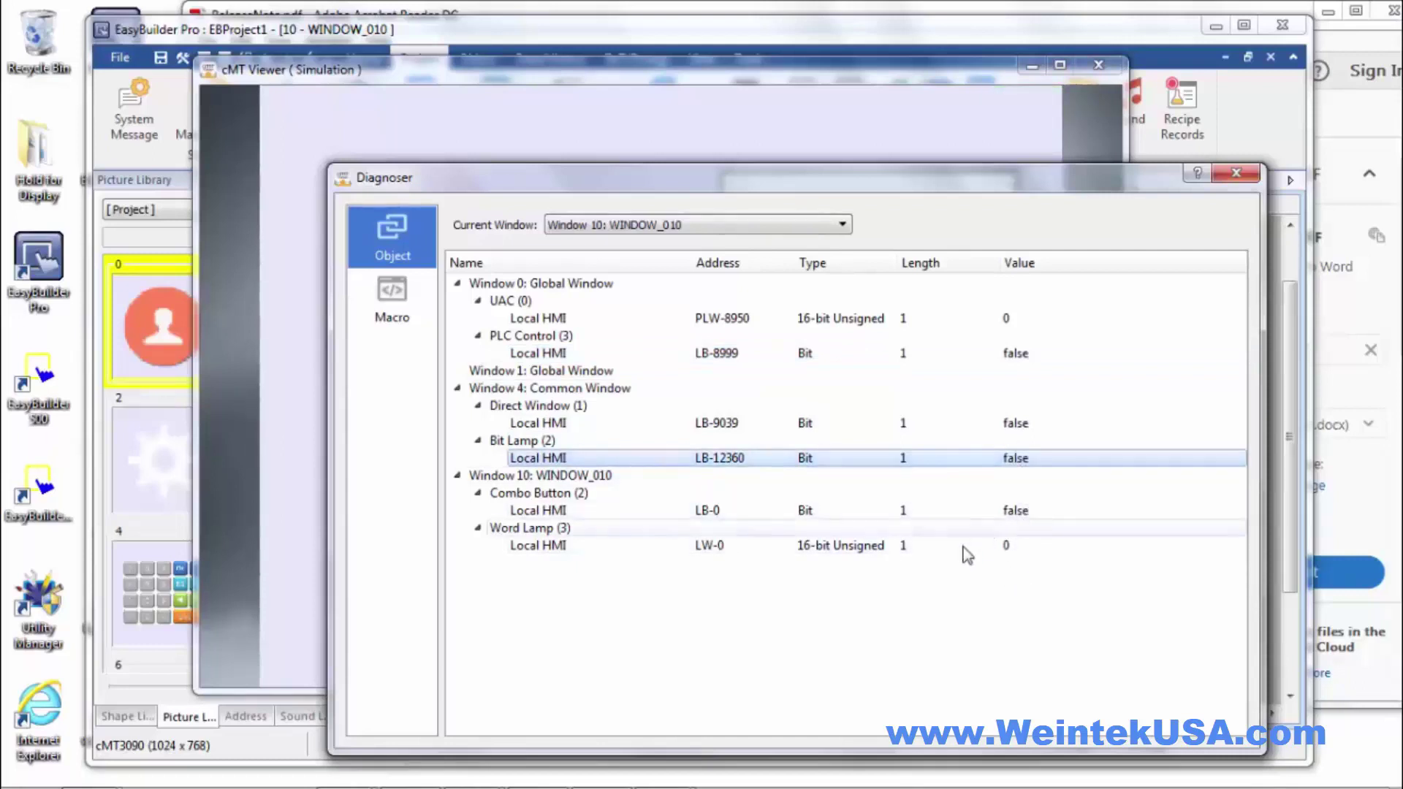
# Step: Glance at the macro list, then close the Diagnoser and the cMT Viewer simulation
pyautogui.click(385, 302)
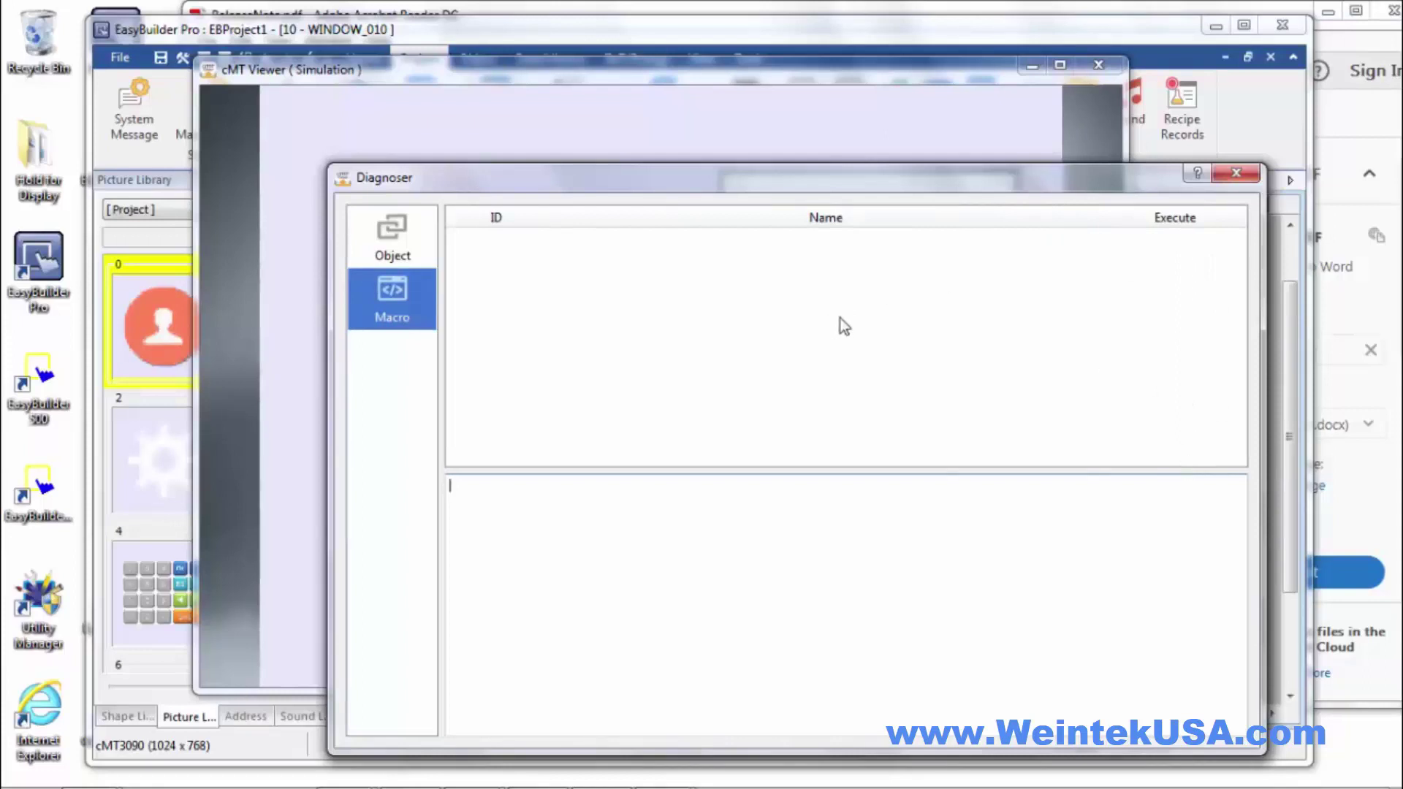
pyautogui.click(389, 241)
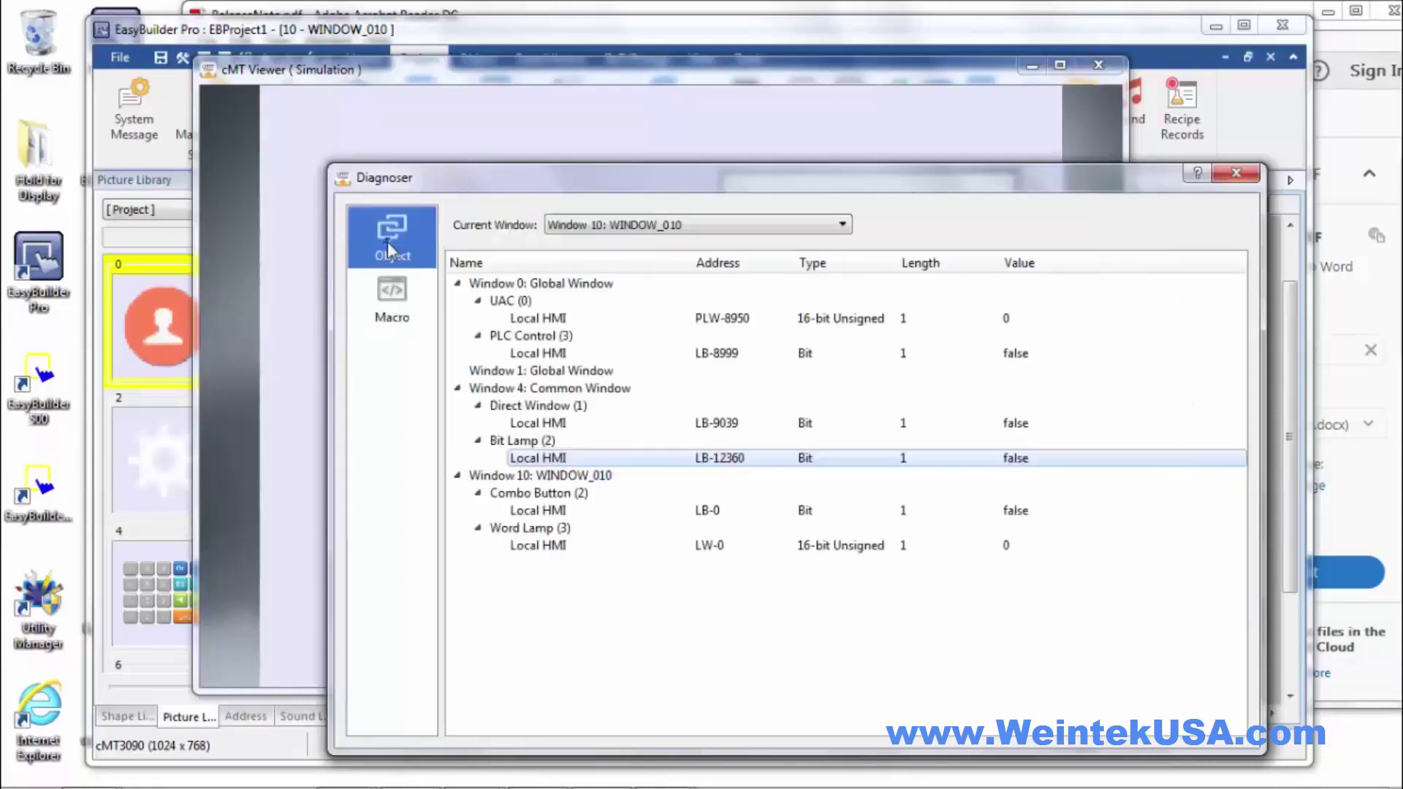
pyautogui.click(1235, 176)
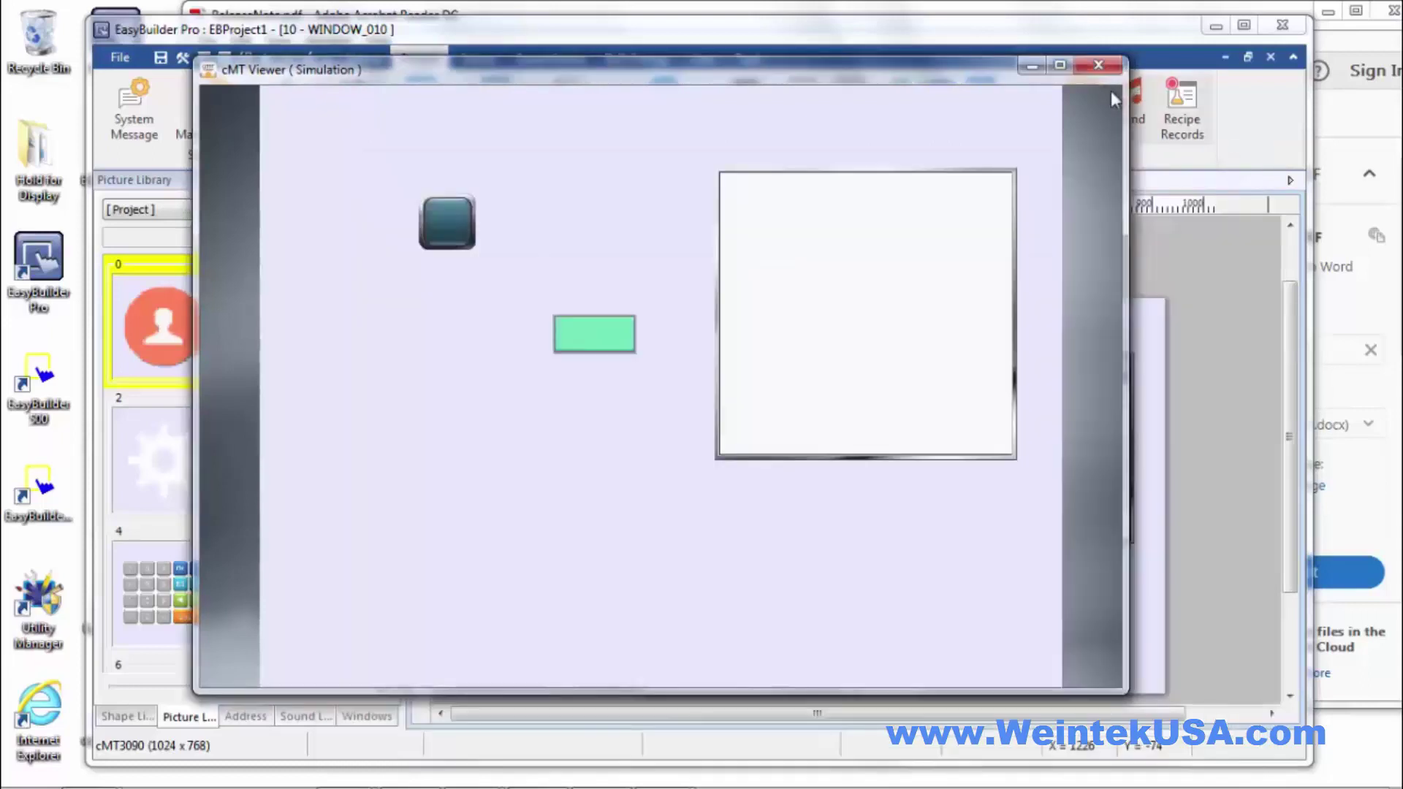
pyautogui.click(1100, 66)
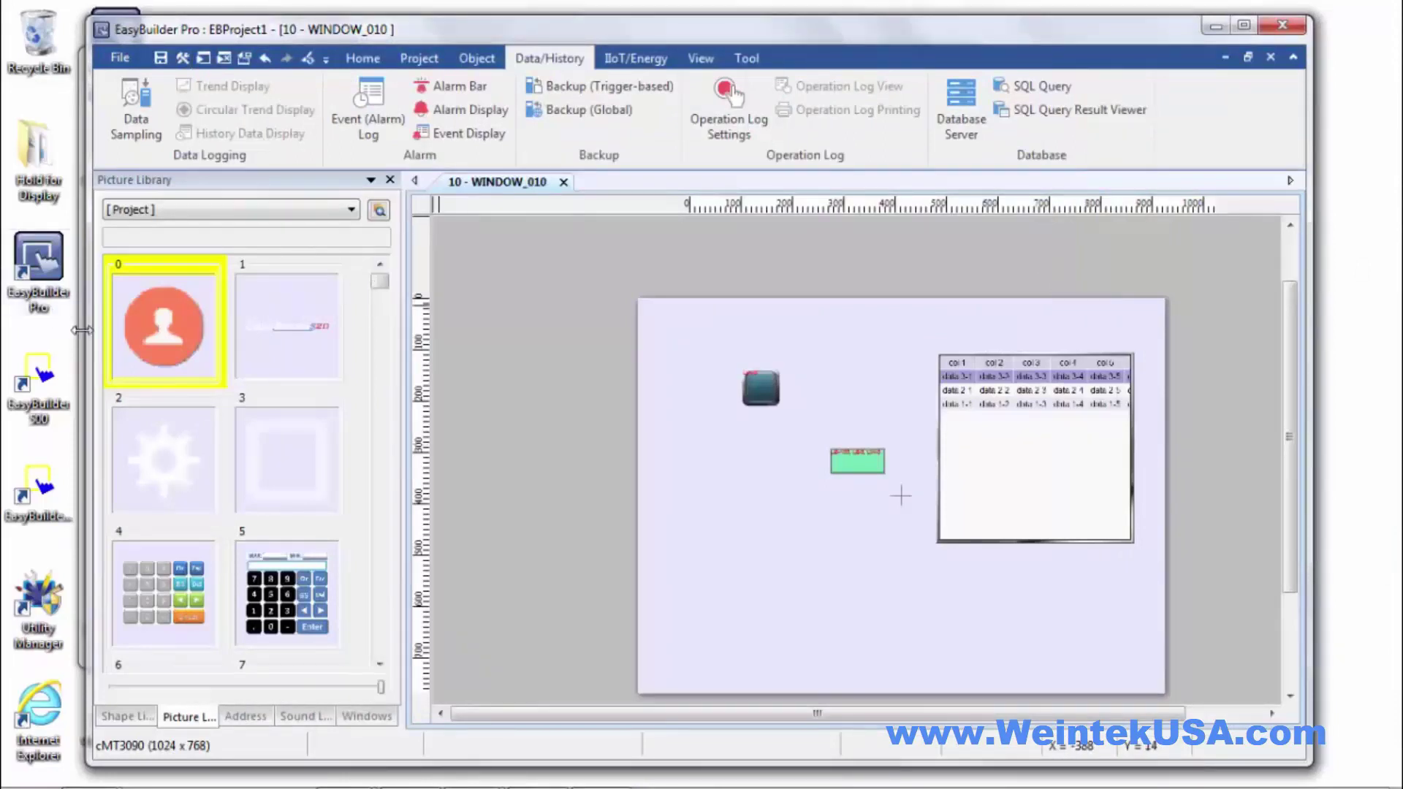
# Step: Copy the logo image from the Demo projects IMAGES folder
pyautogui.hotkey('alt', 'Tab')
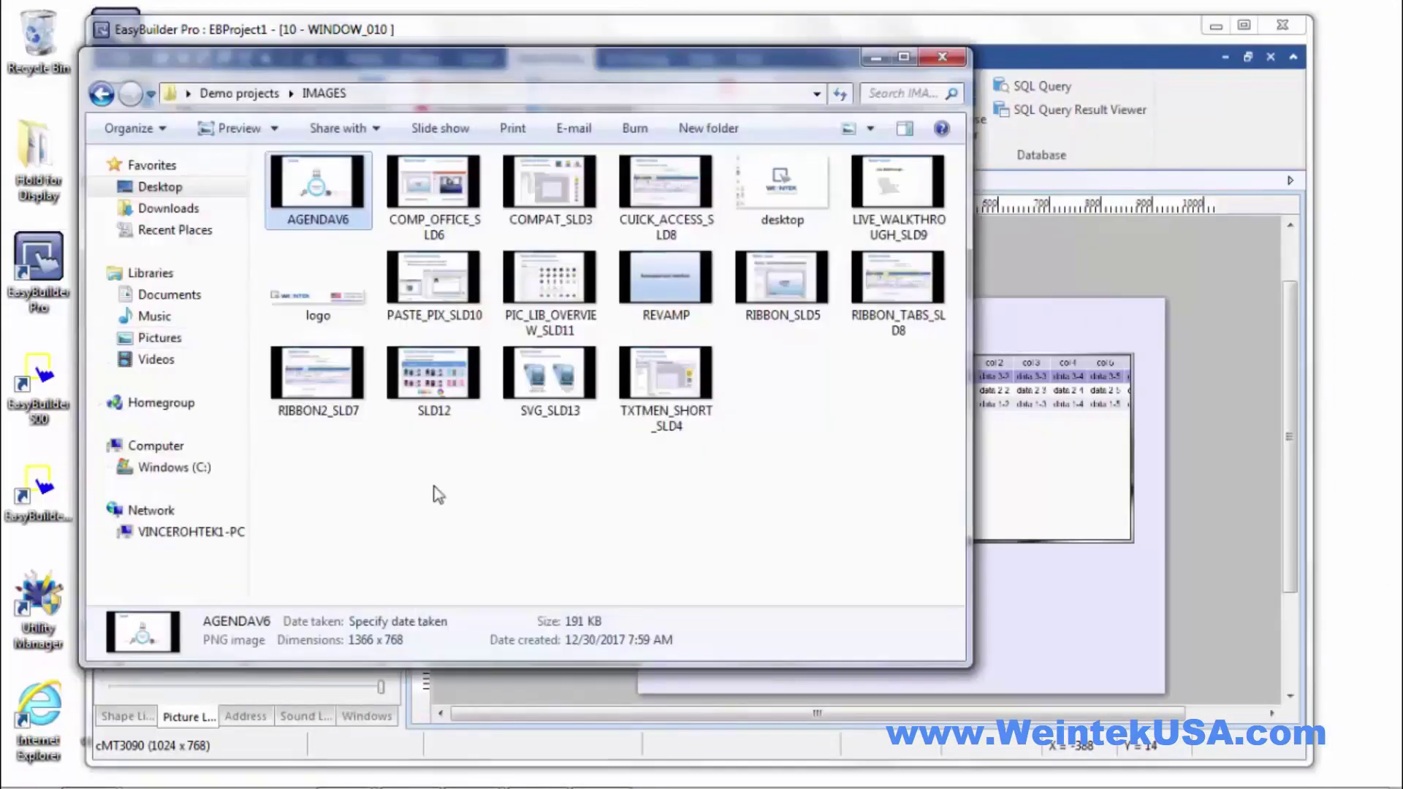
pyautogui.click(326, 299)
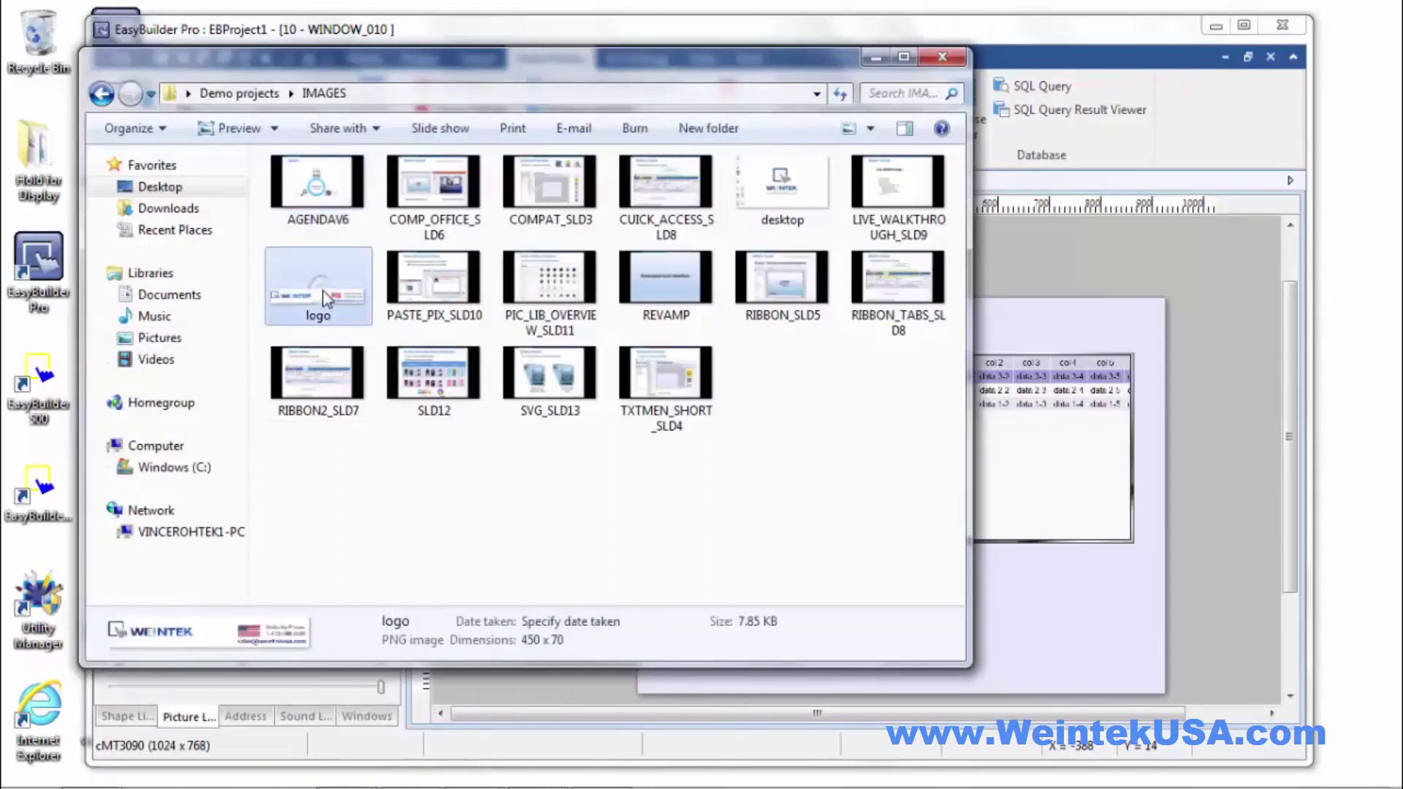
pyautogui.rightClick(326, 299)
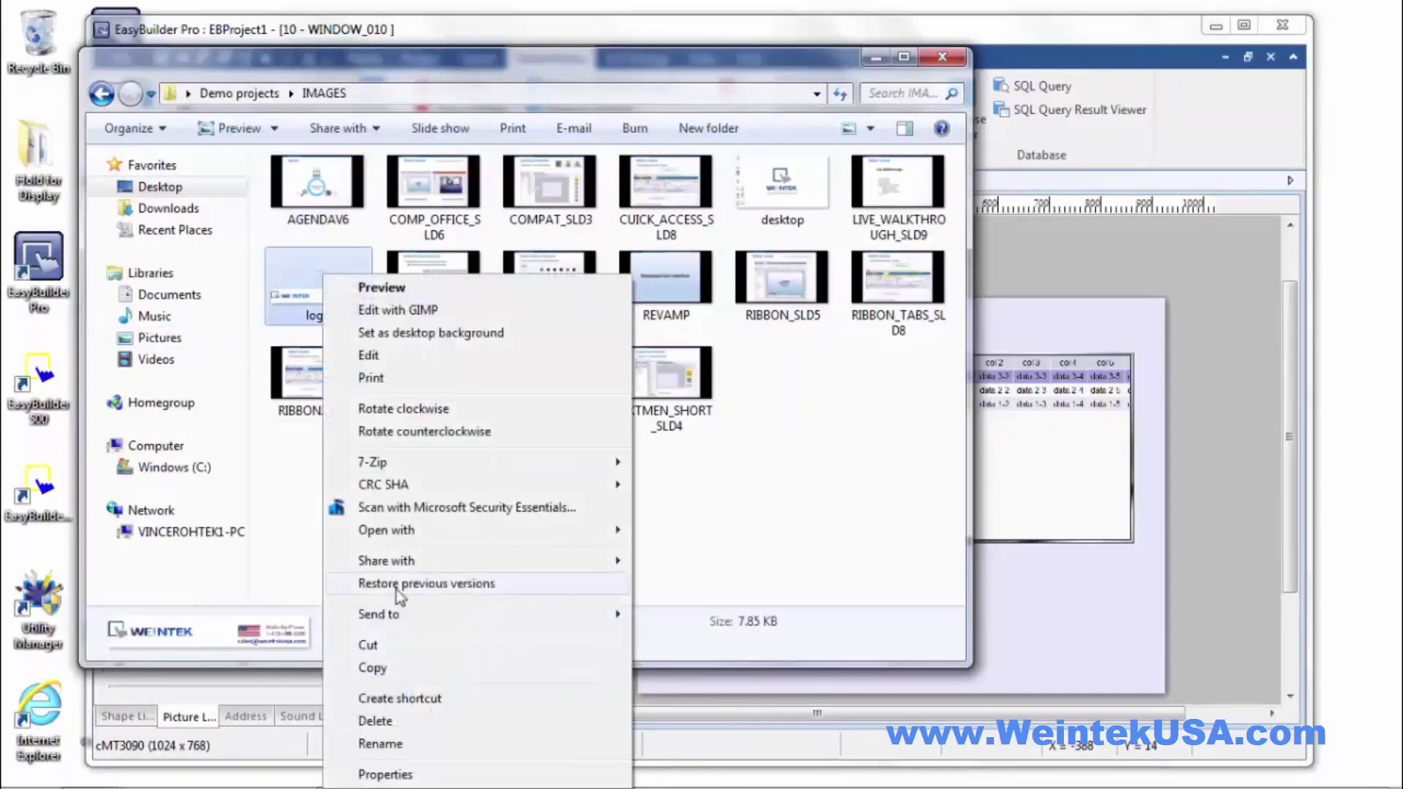
pyautogui.click(374, 667)
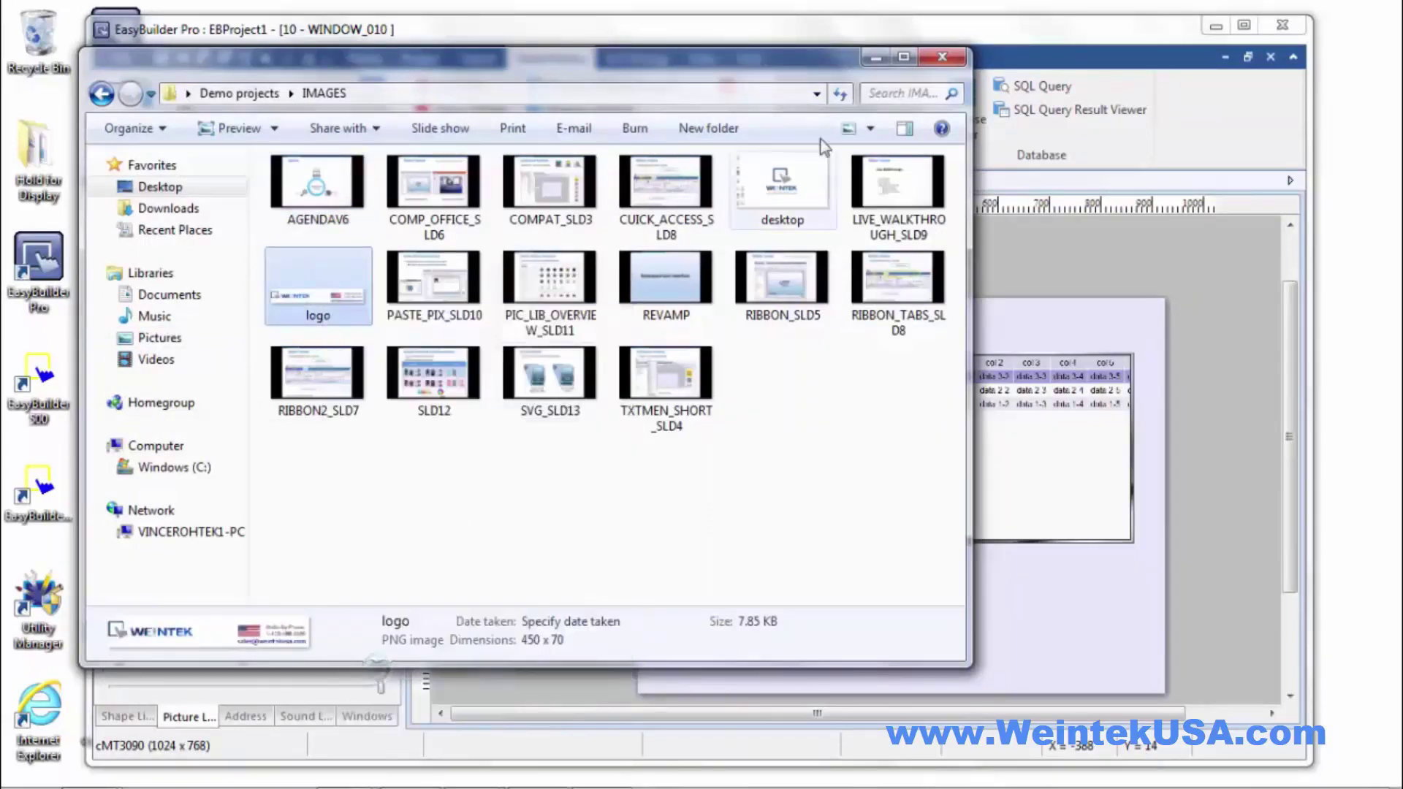
# Step: Return to EasyBuilder Pro and view WINDOW_010's settings without changing them
pyautogui.click(875, 57)
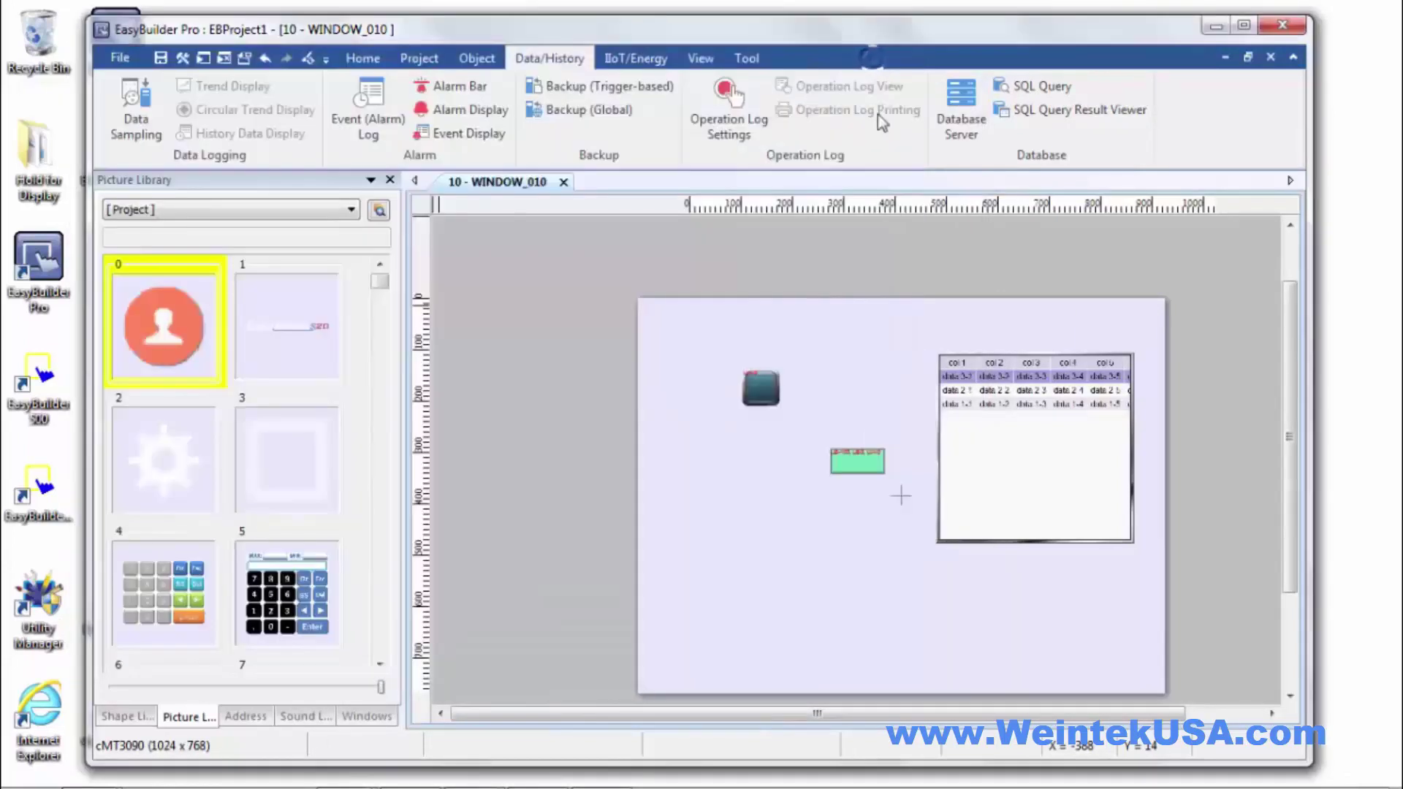
pyautogui.rightClick(726, 459)
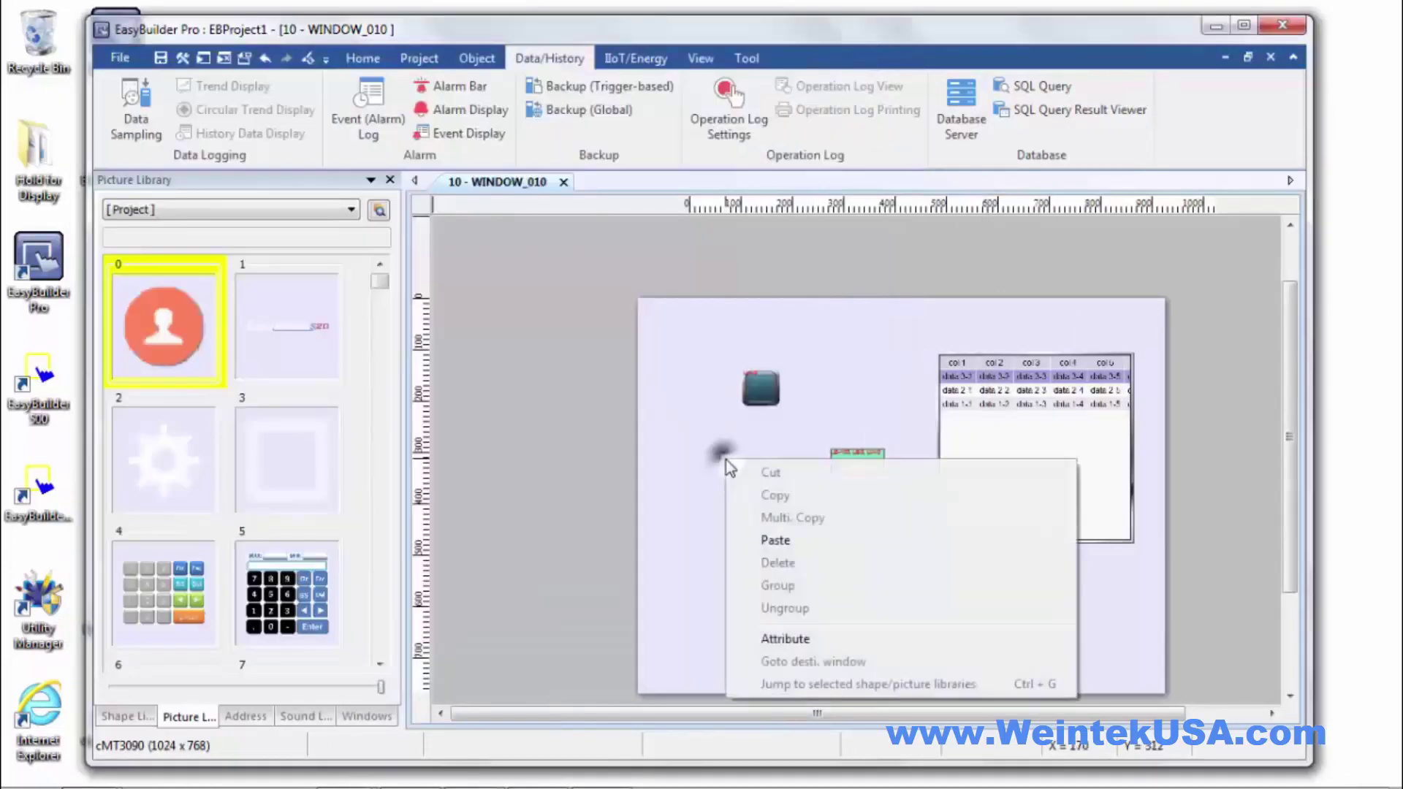
pyautogui.click(785, 639)
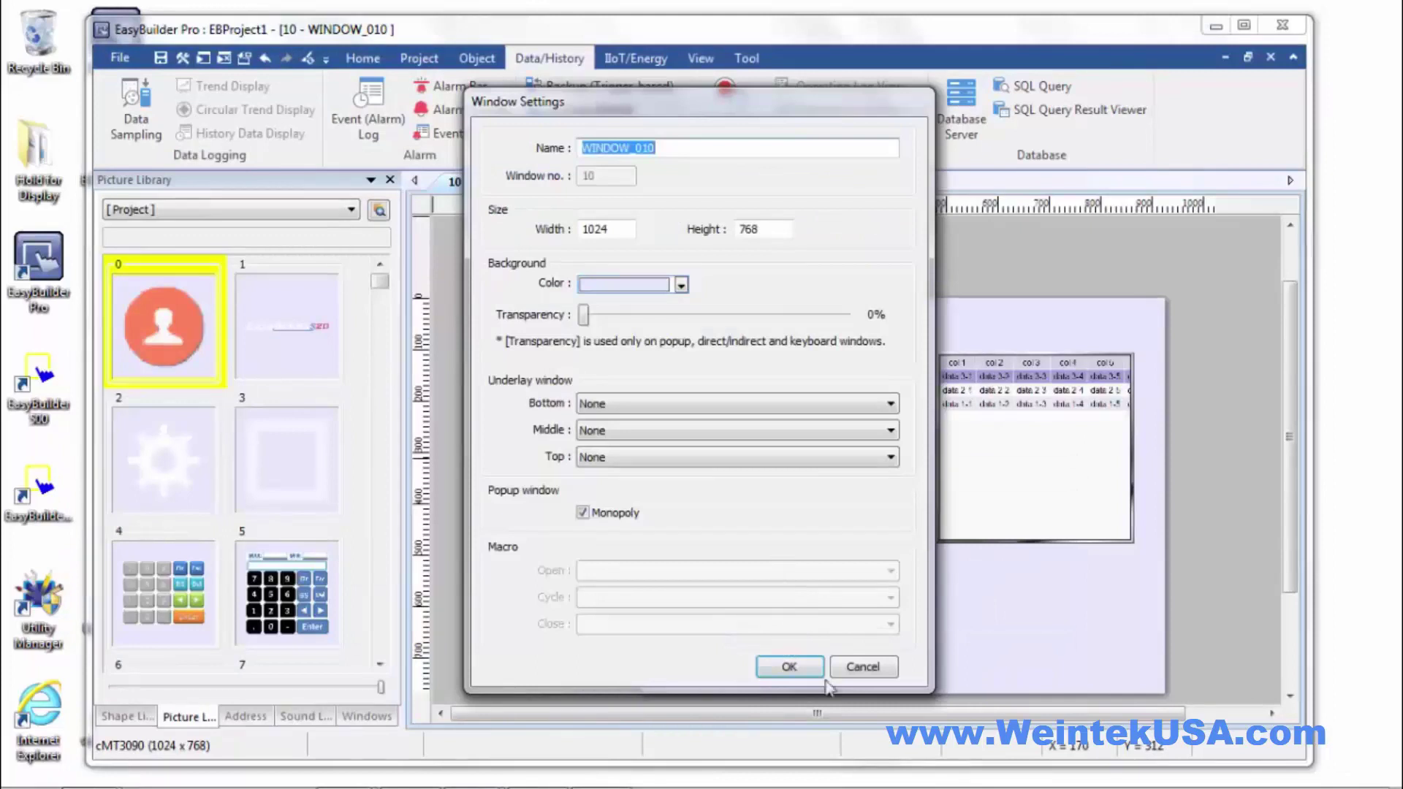
pyautogui.click(862, 666)
# Step: Paste the copied logo at 100 percent width and height
pyautogui.rightClick(716, 484)
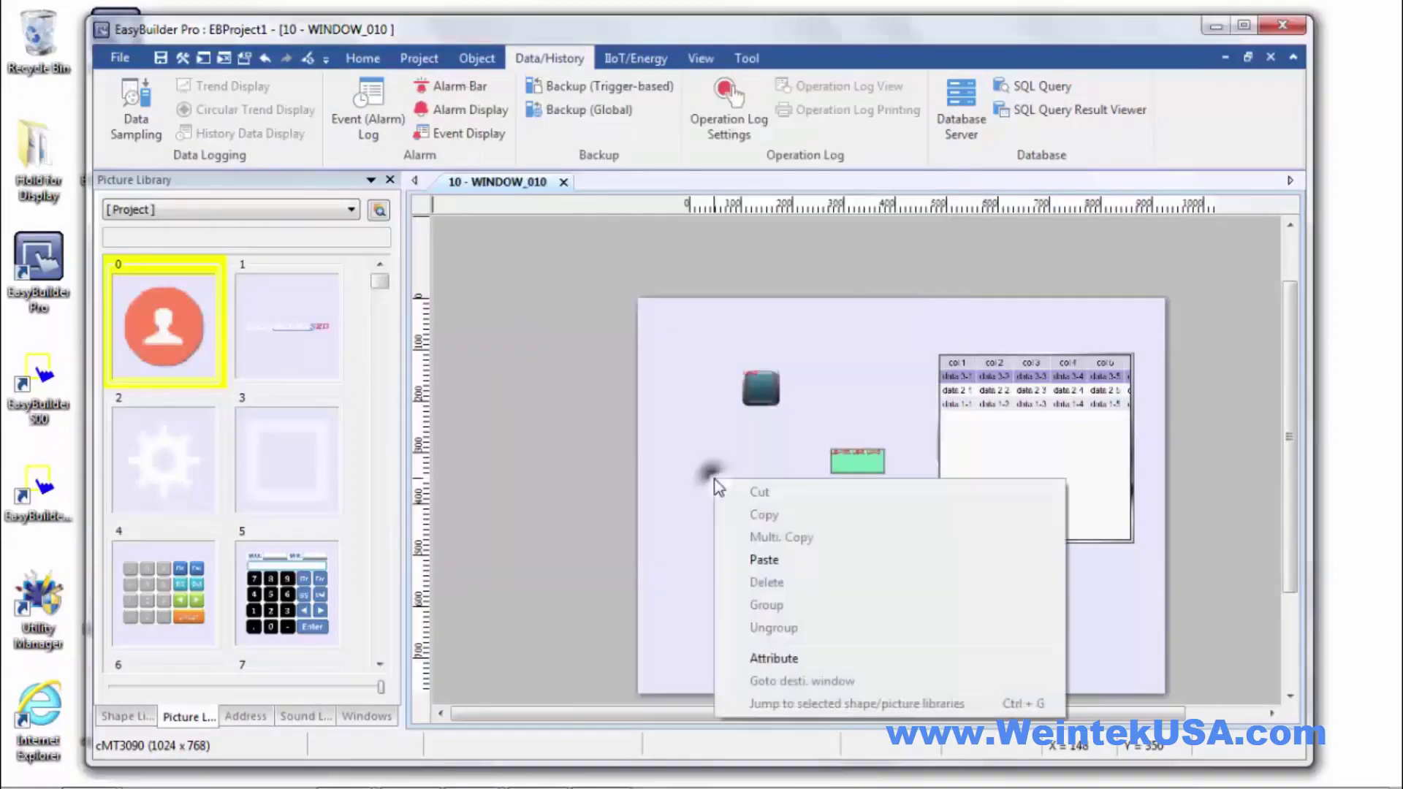
pyautogui.click(757, 559)
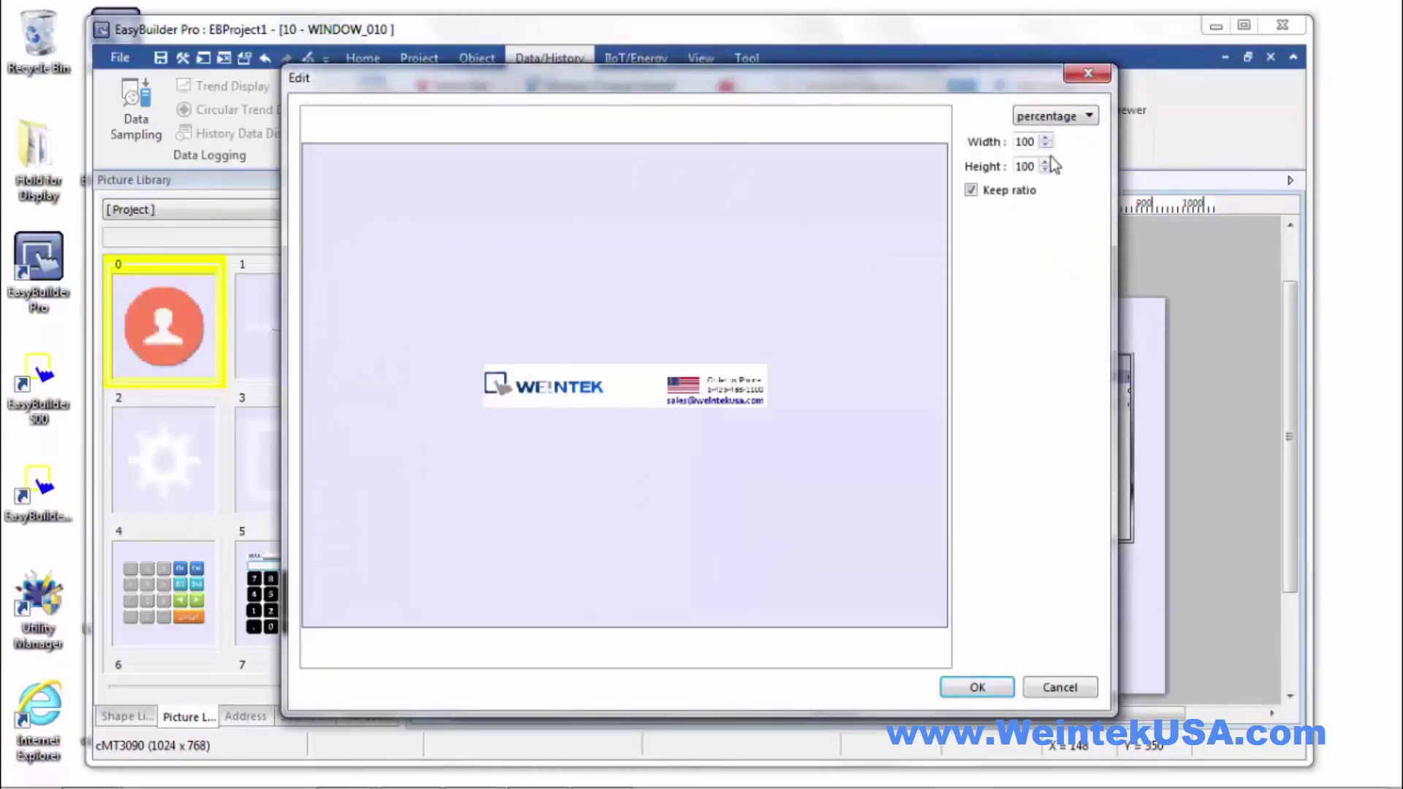
pyautogui.click(1074, 117)
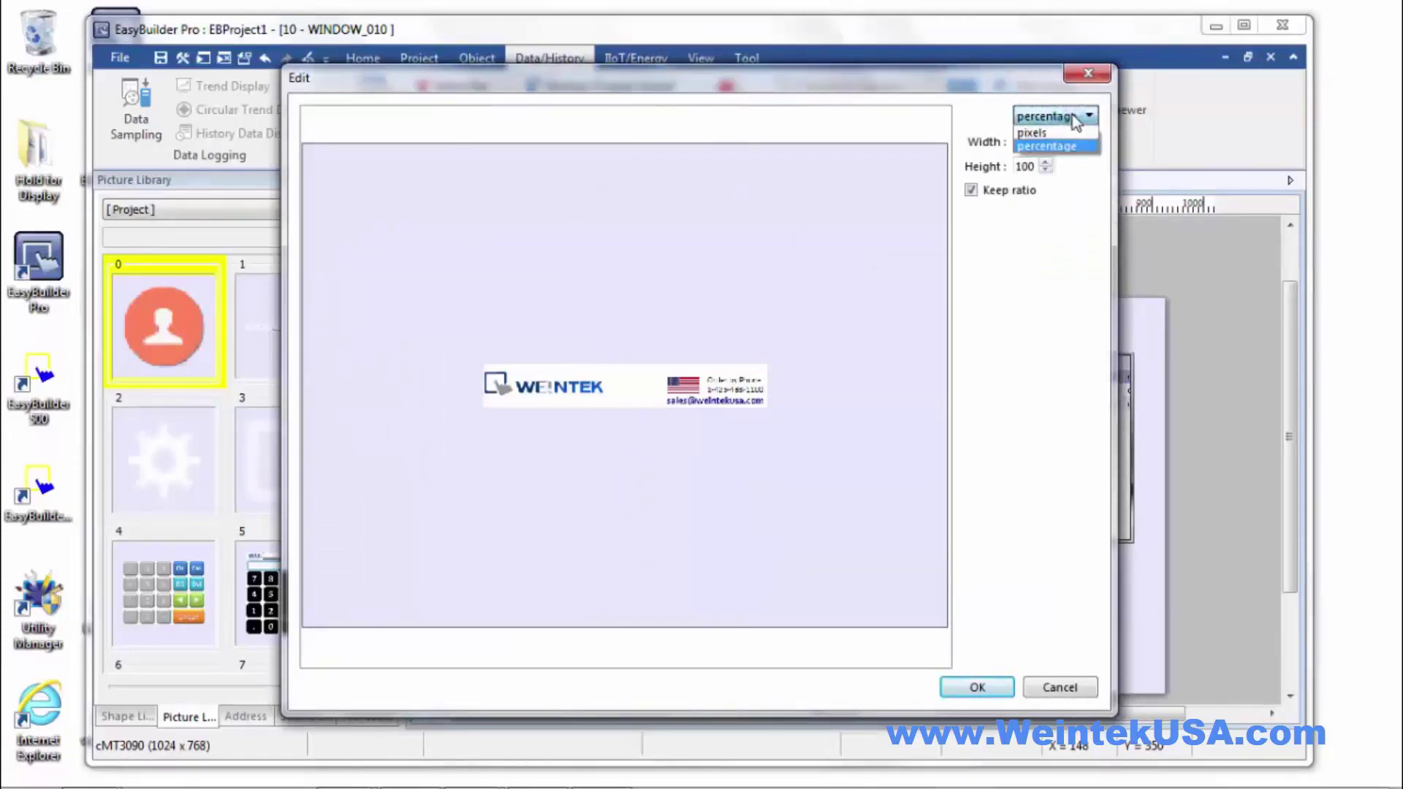
pyautogui.click(1077, 120)
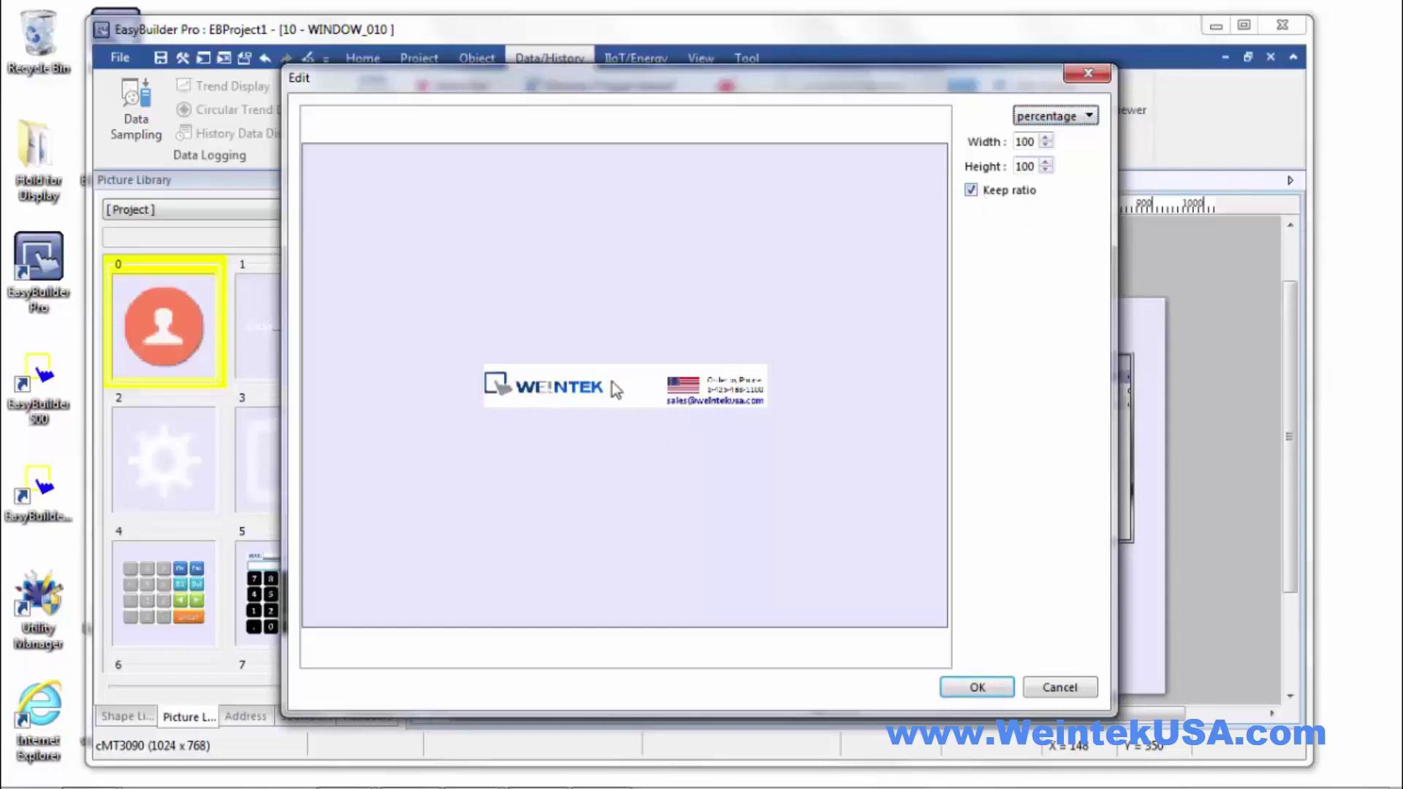
pyautogui.click(975, 686)
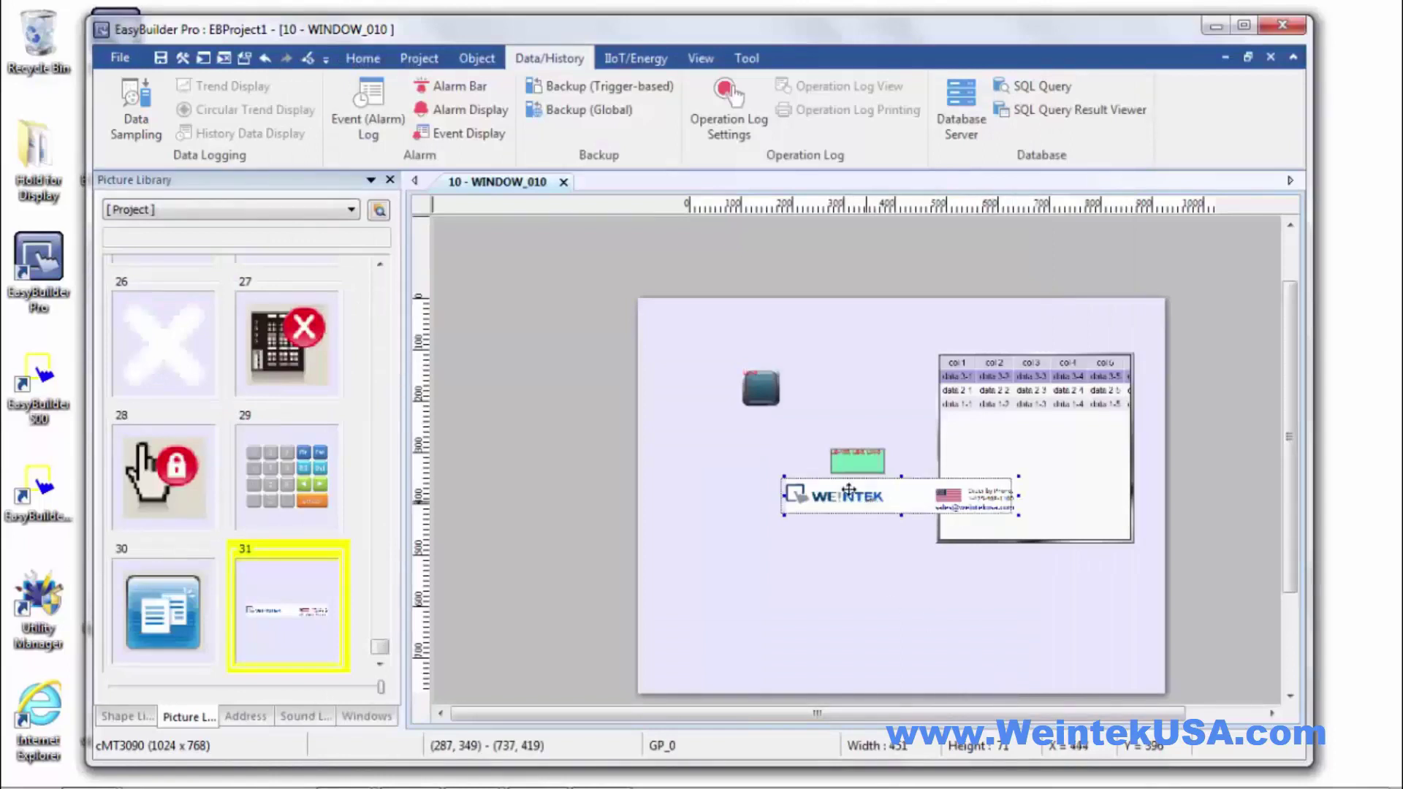
# Step: Drop the Weintek logo picture near the top-left of WINDOW_010
pyautogui.click(751, 337)
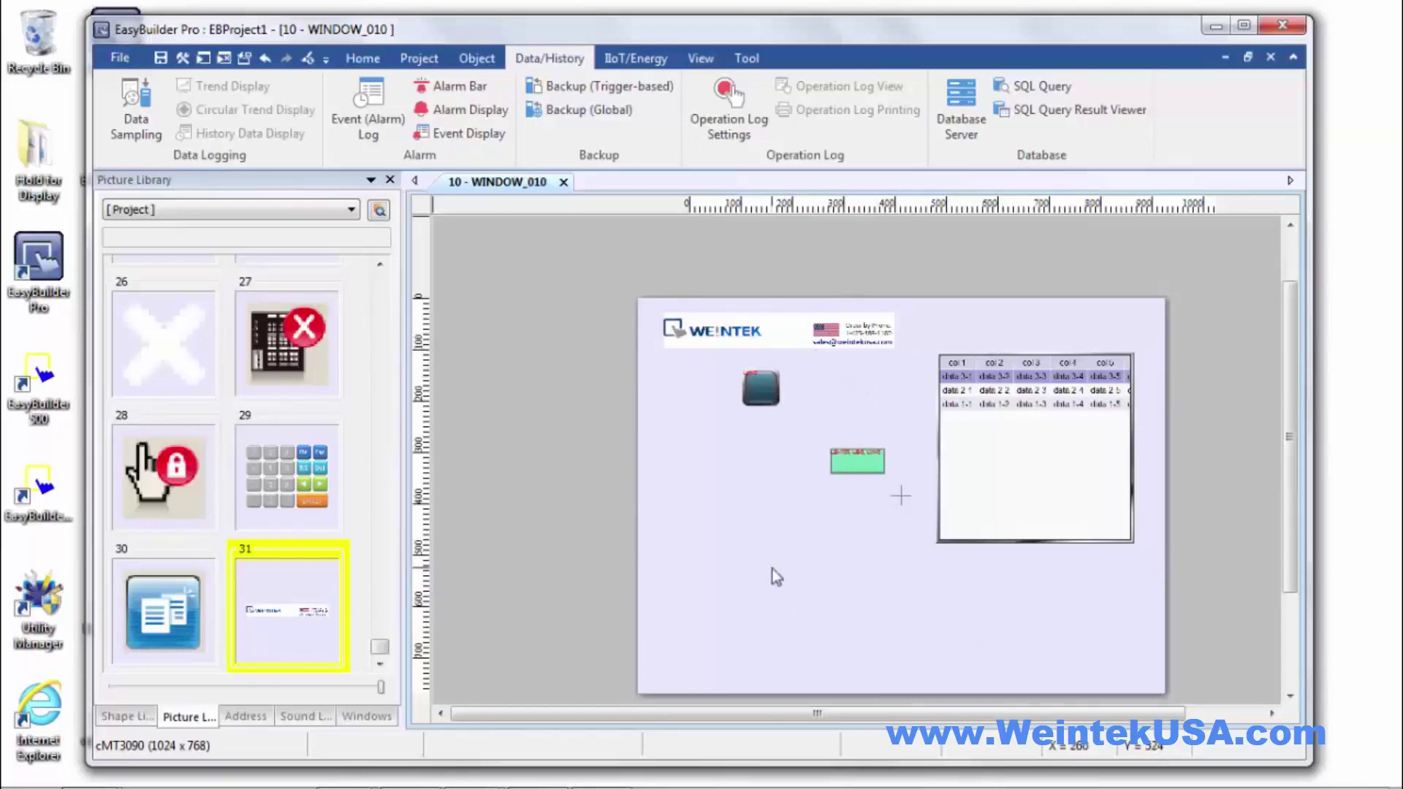
pyautogui.click(691, 334)
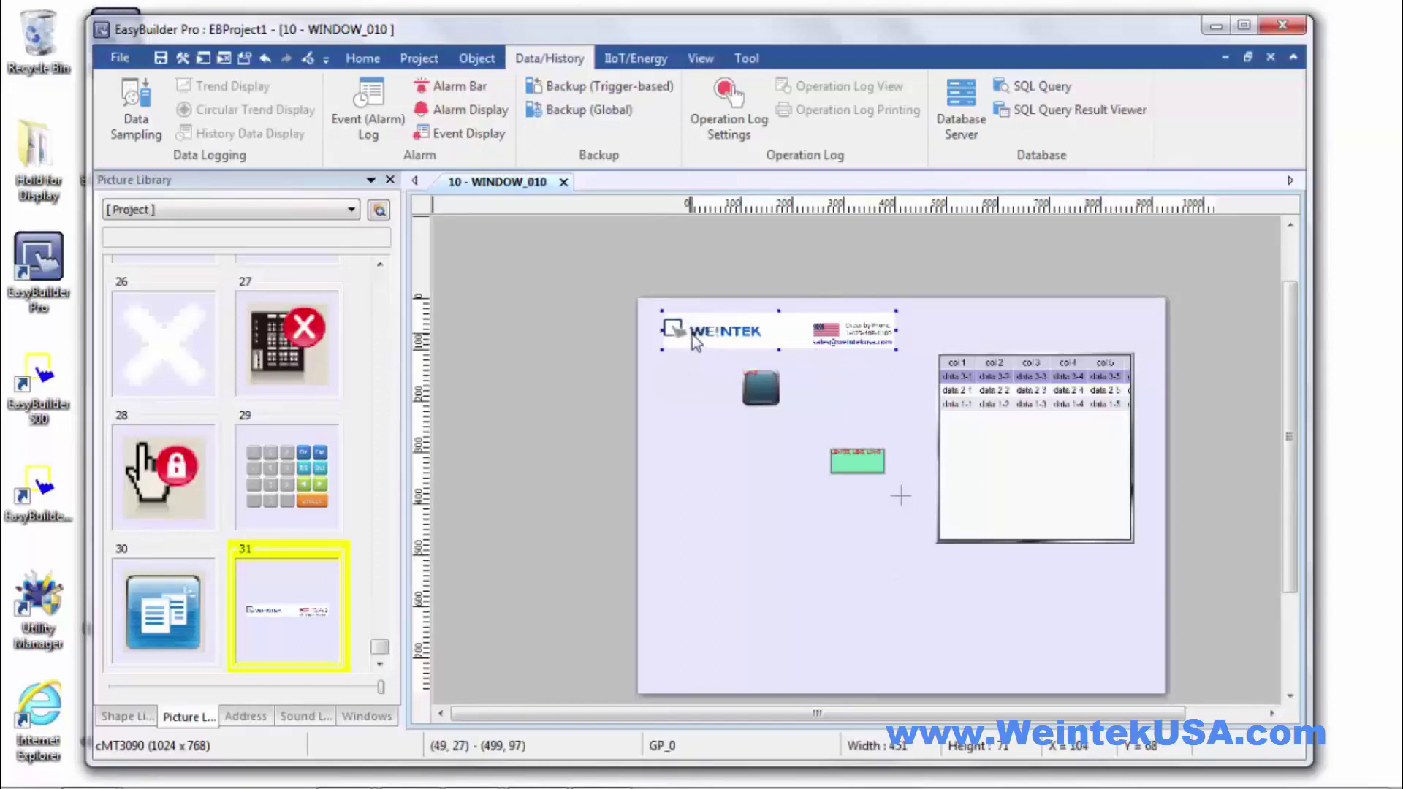
pyautogui.rightClick(691, 334)
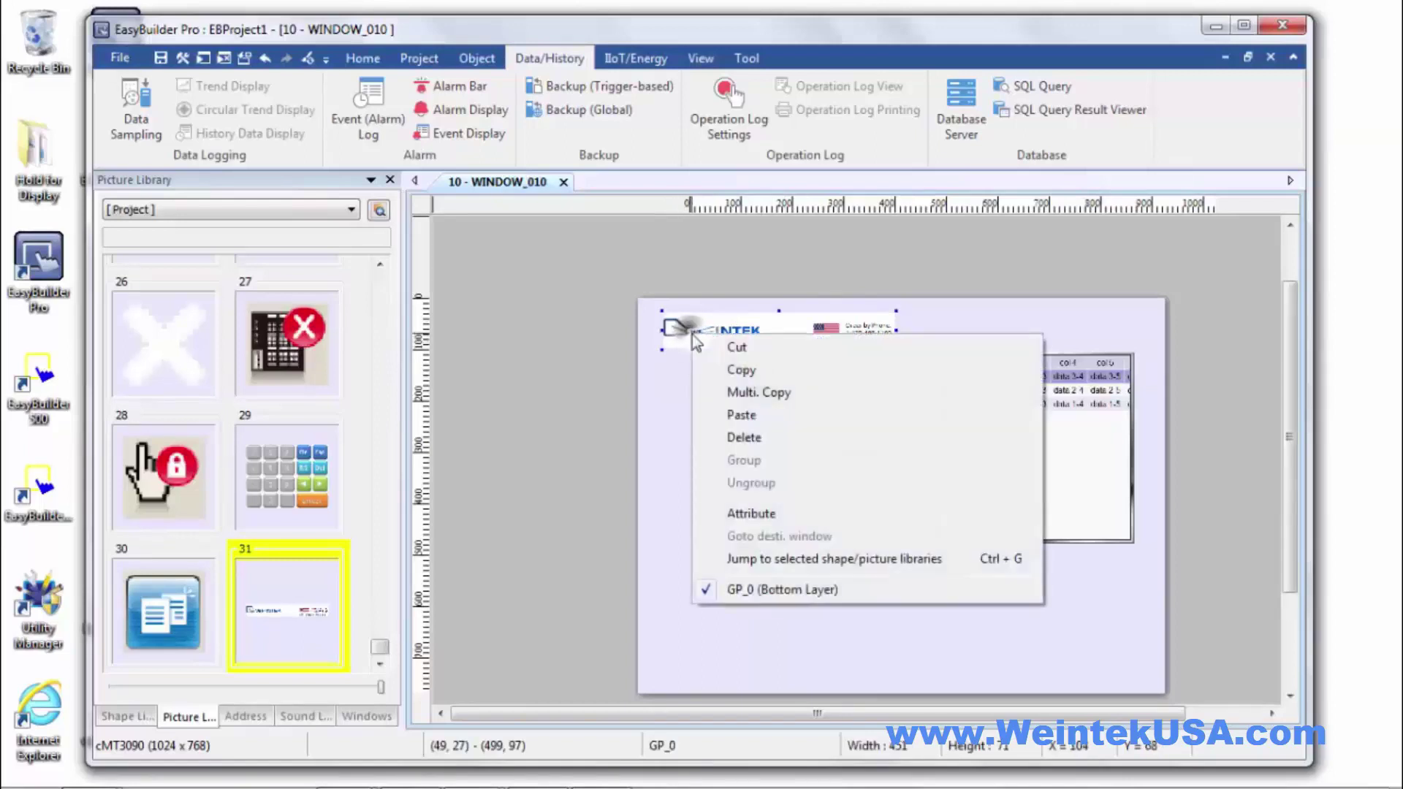
pyautogui.click(809, 563)
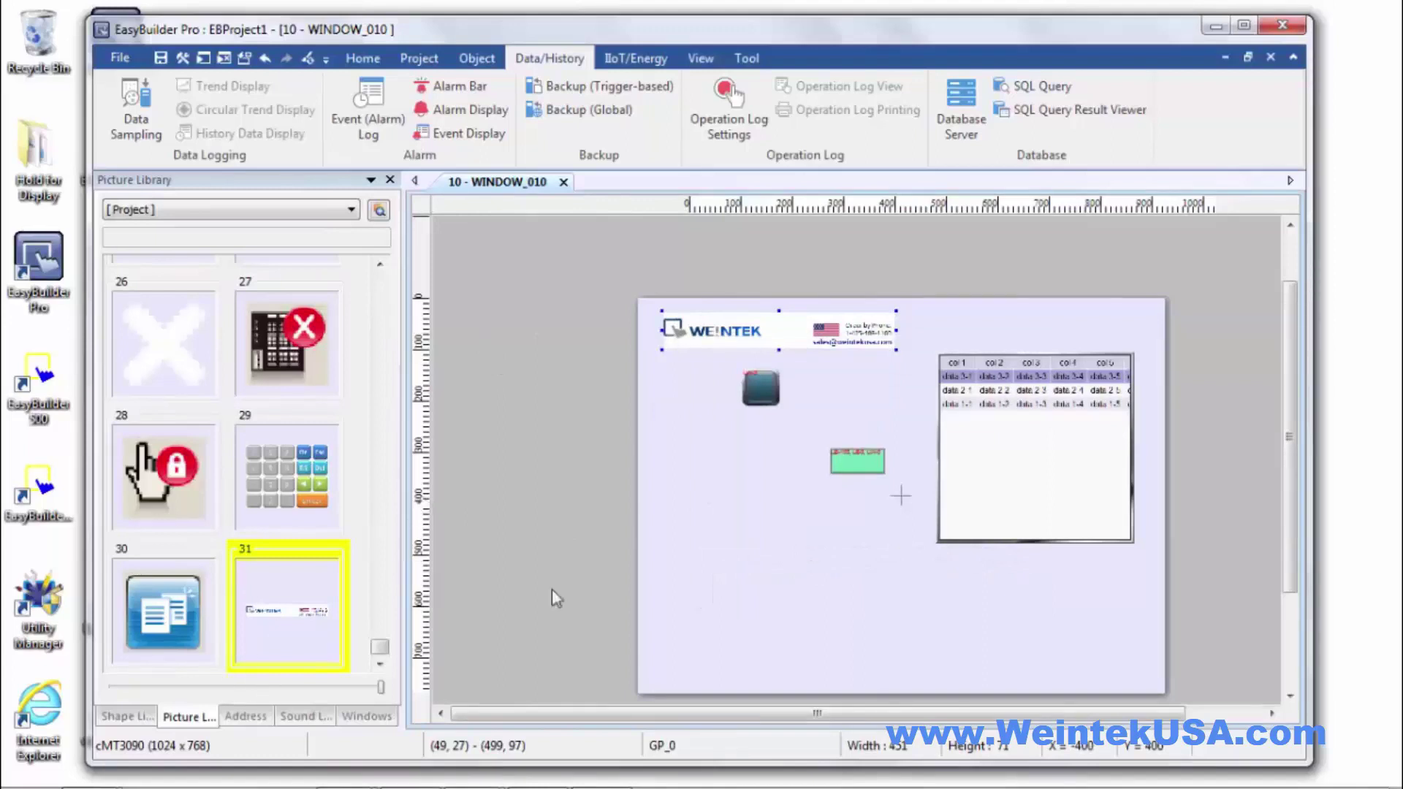
pyautogui.moveTo(256, 648)
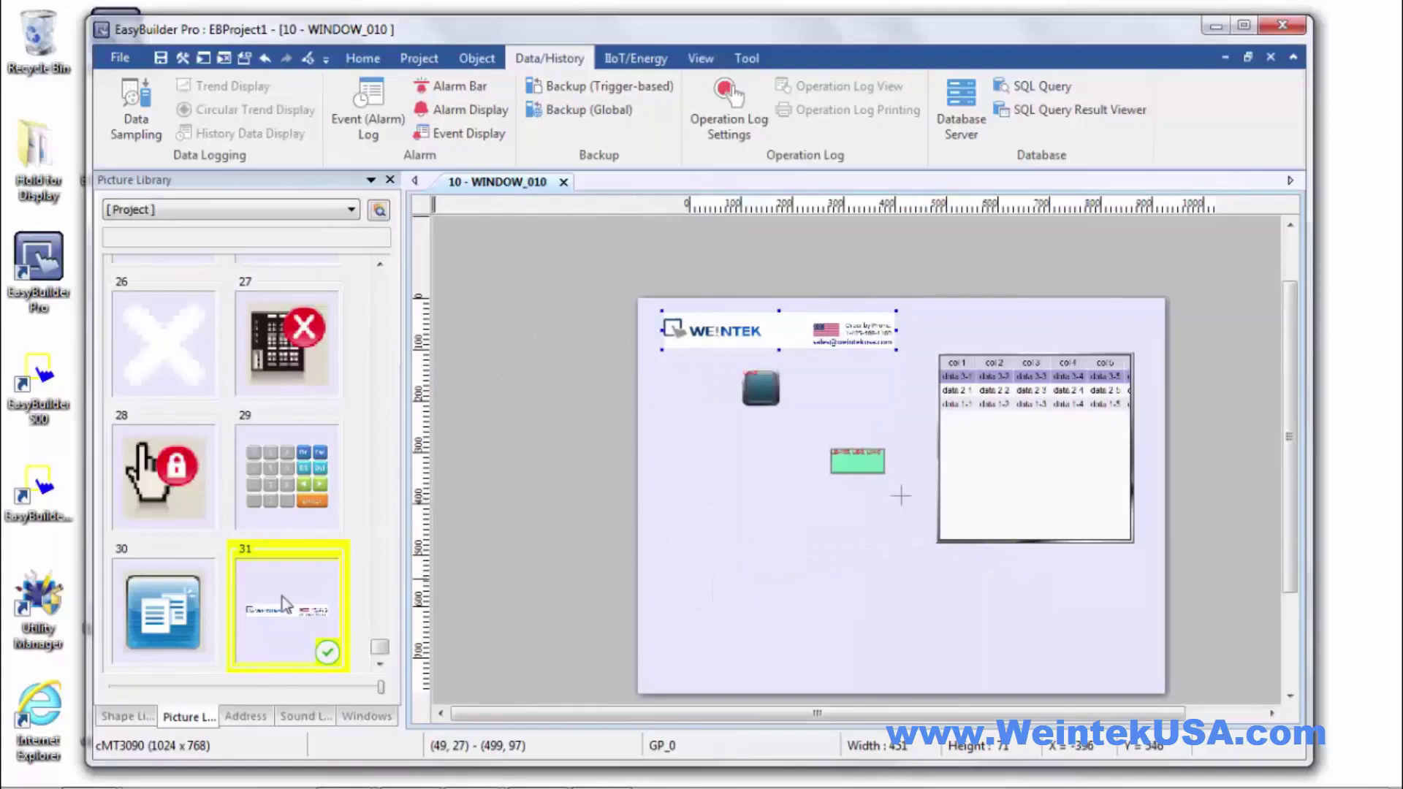
pyautogui.click(716, 472)
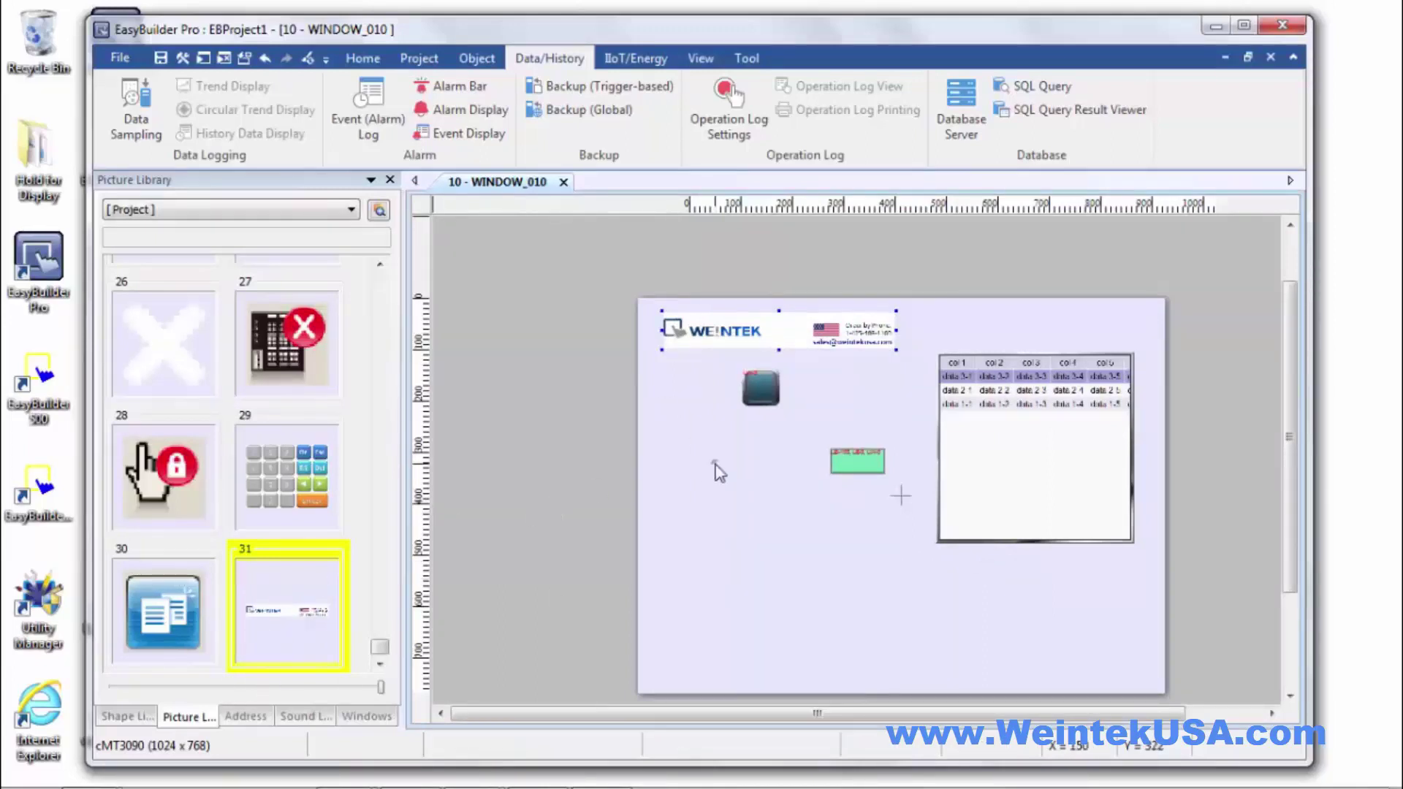
pyautogui.moveTo(287, 644)
pyautogui.click(850, 463)
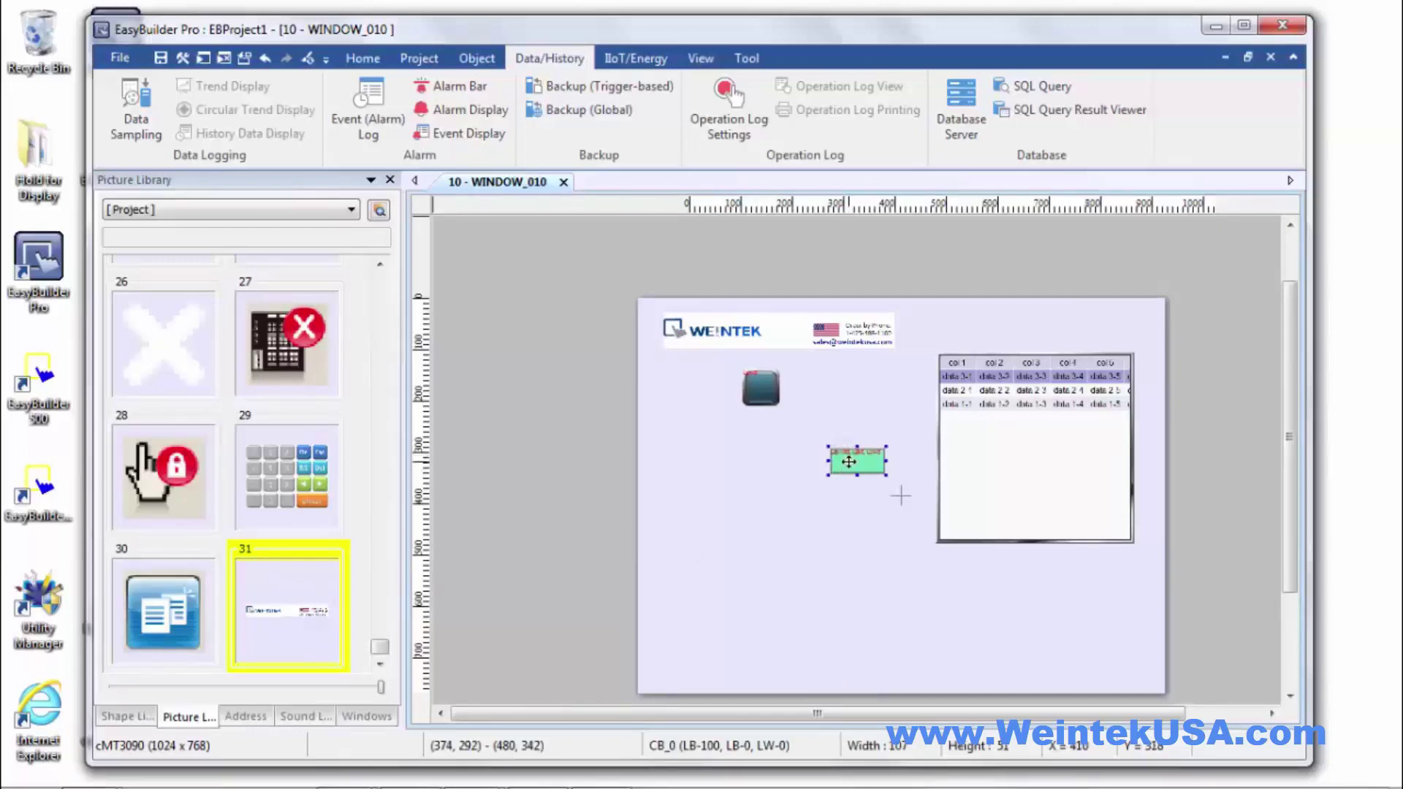
pyautogui.rightClick(848, 462)
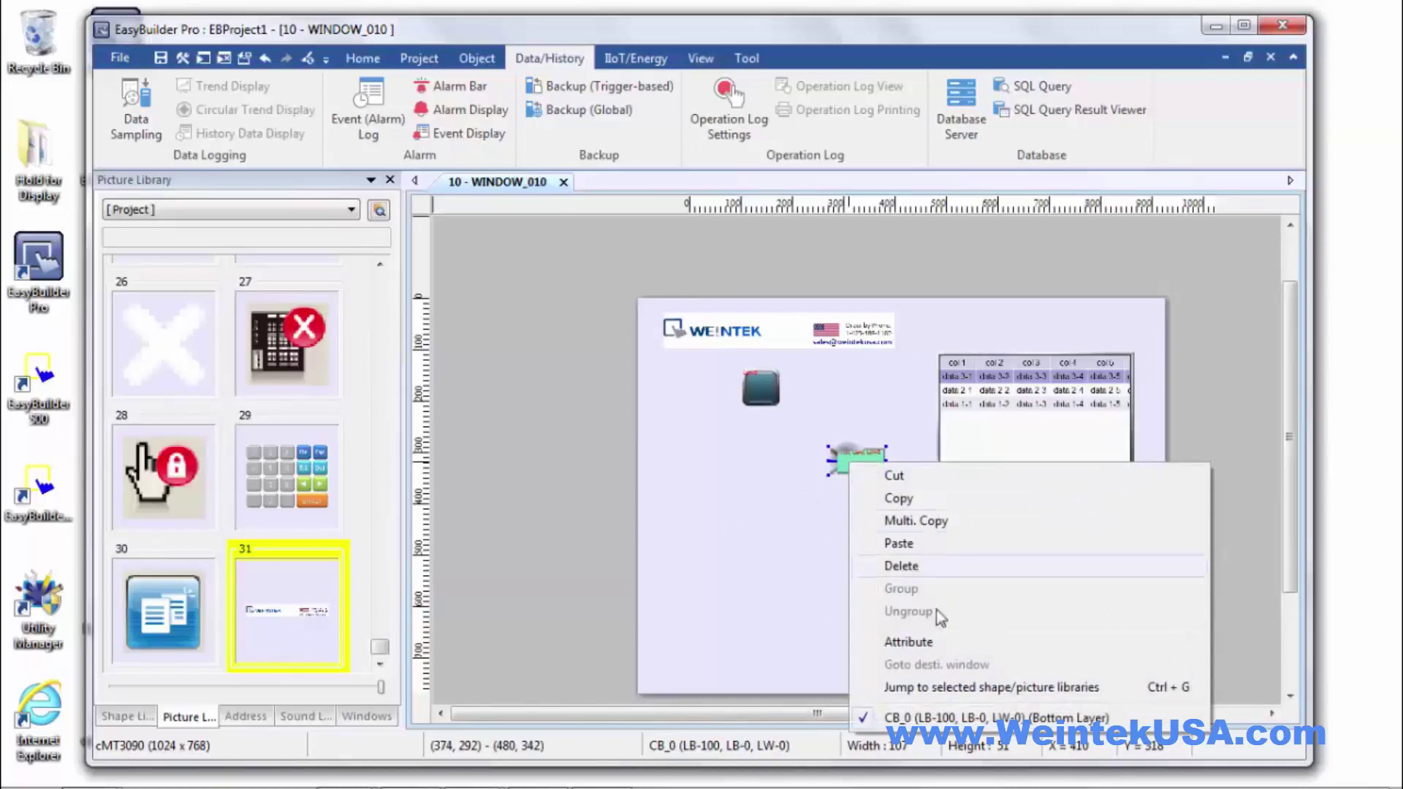
pyautogui.click(955, 688)
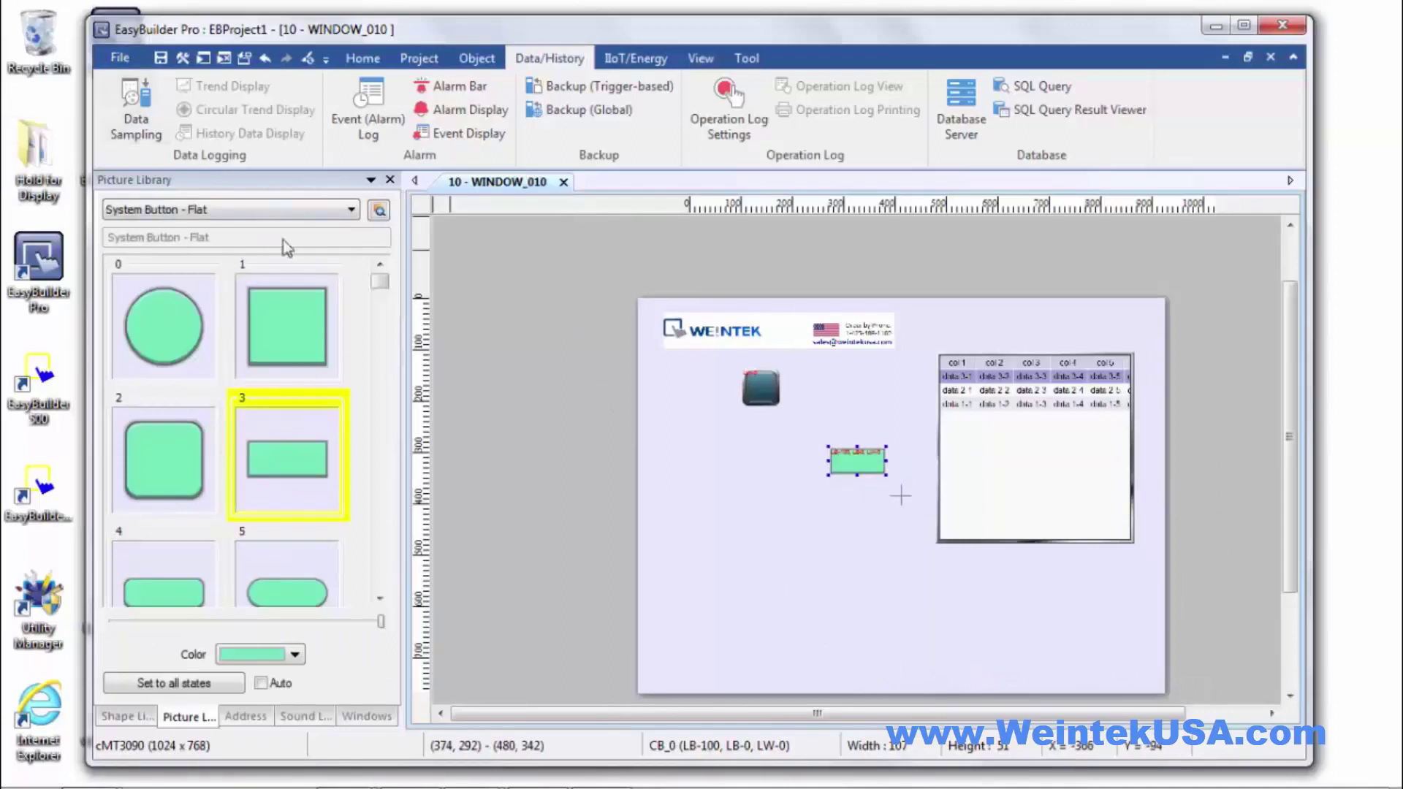
pyautogui.click(772, 393)
pyautogui.rightClick(773, 395)
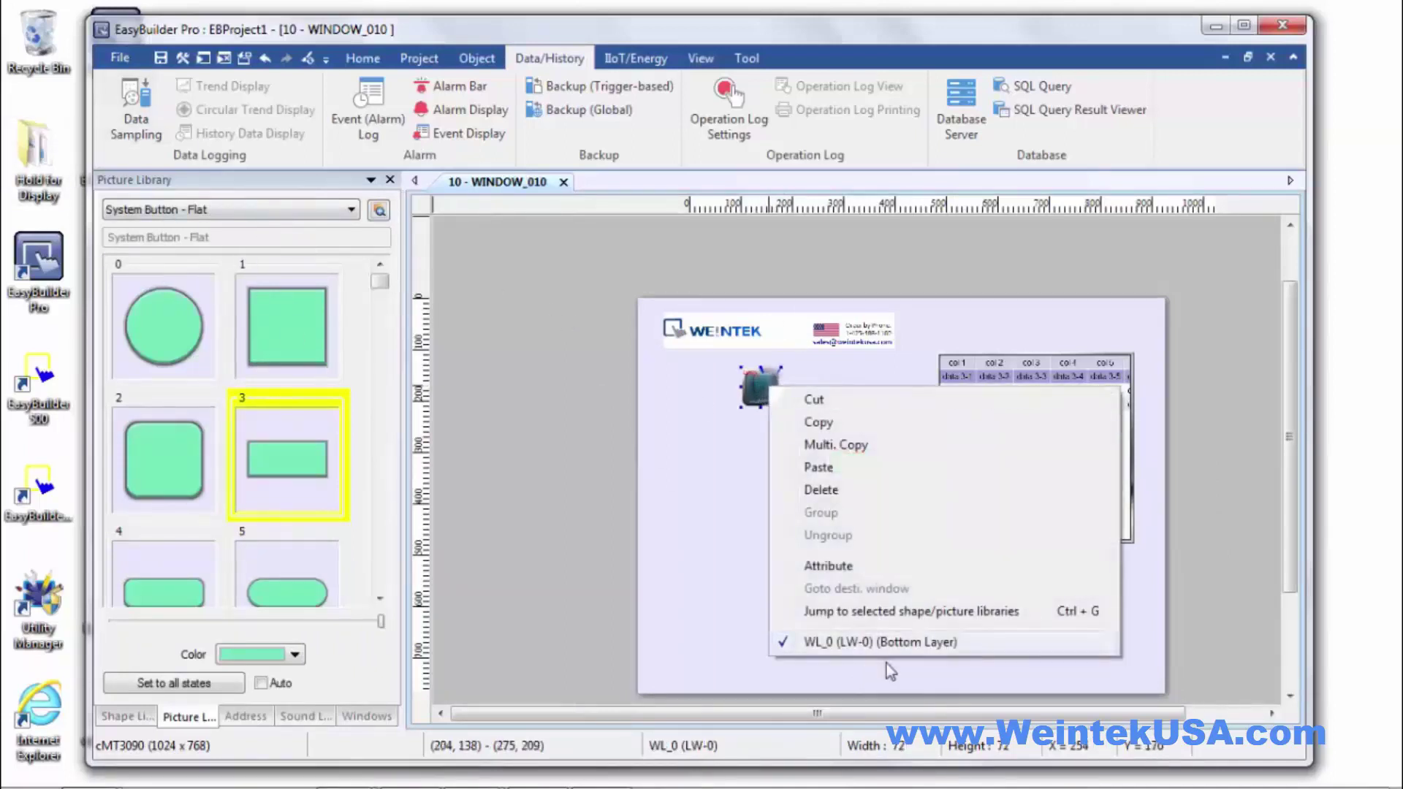
pyautogui.click(887, 612)
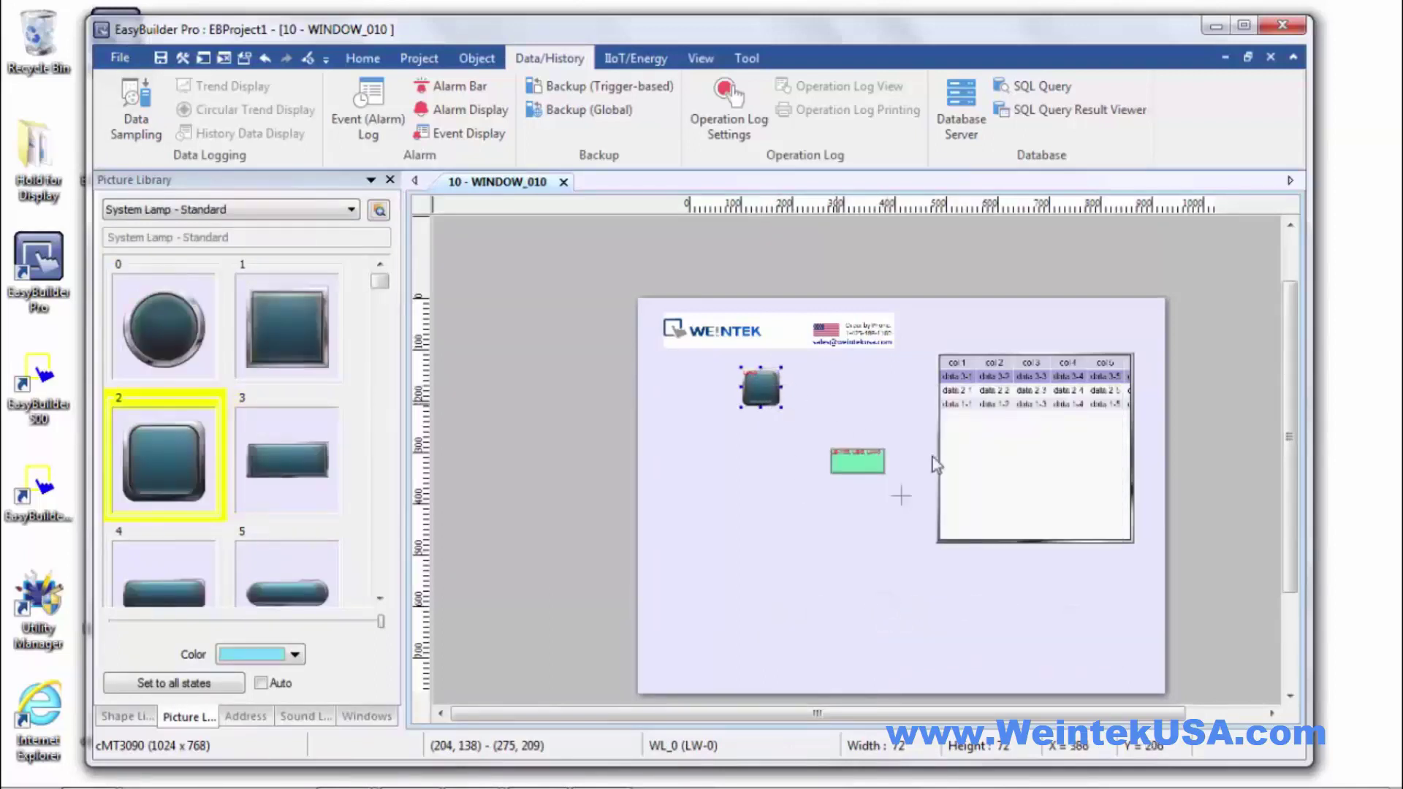
pyautogui.click(1006, 484)
pyautogui.rightClick(1006, 484)
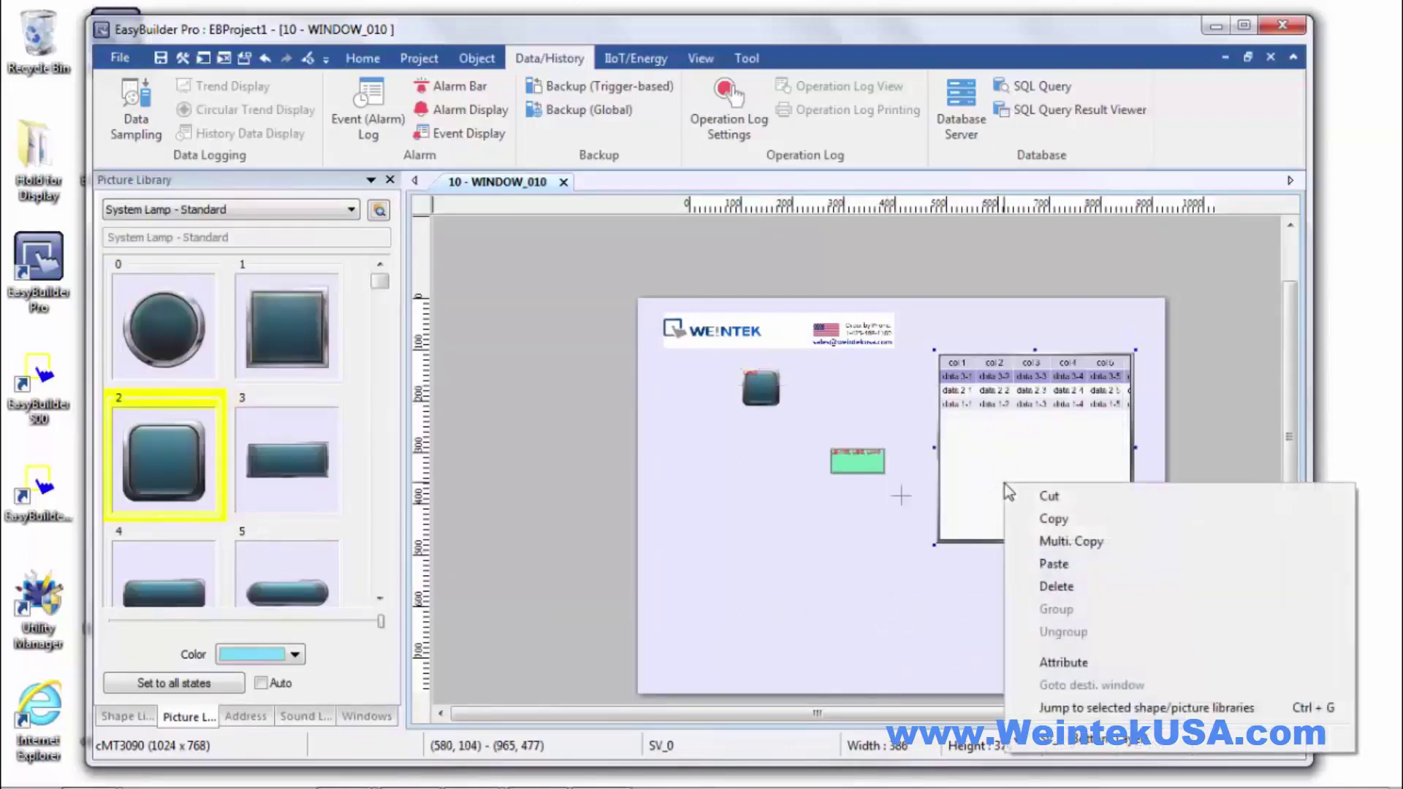
pyautogui.click(1147, 707)
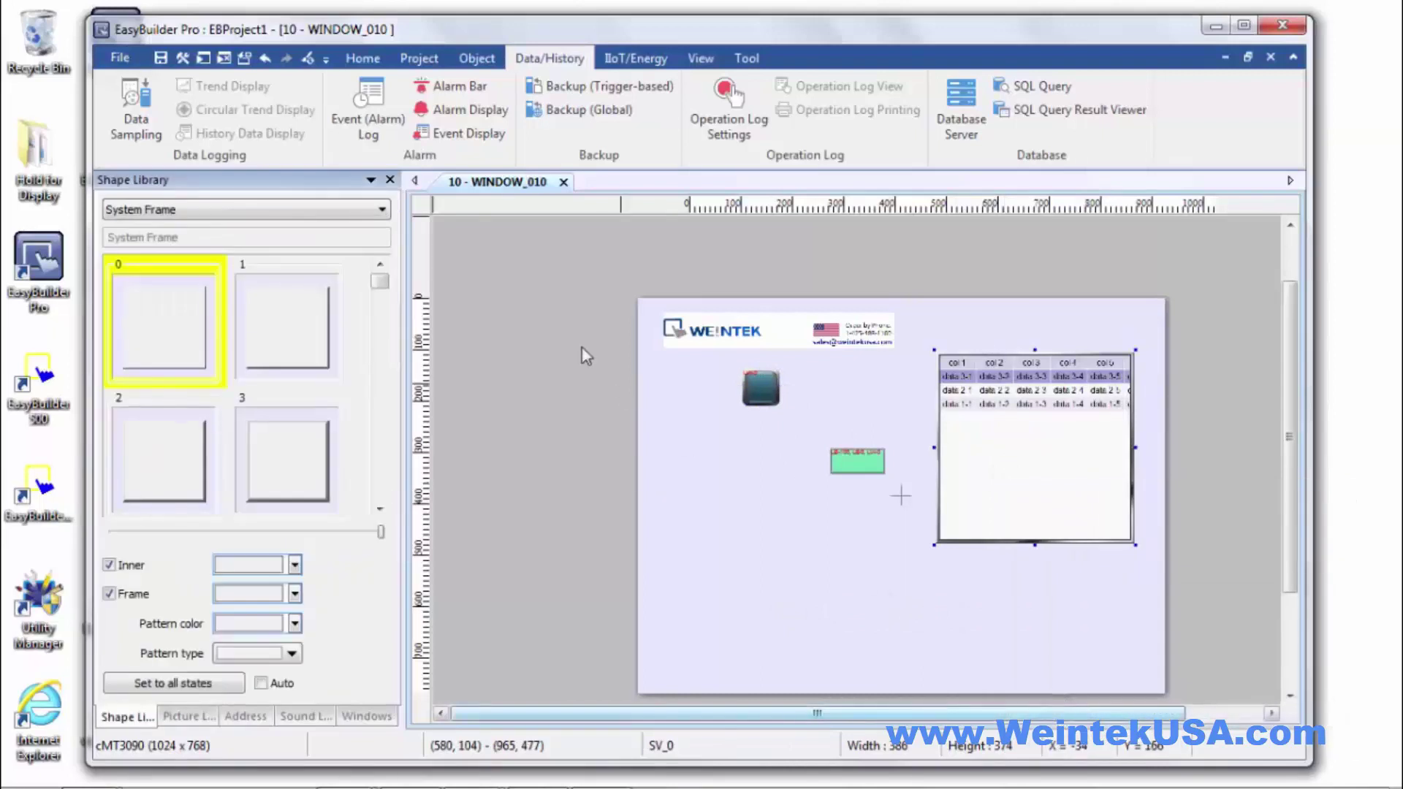
pyautogui.click(702, 332)
pyautogui.rightClick(701, 332)
pyautogui.click(765, 553)
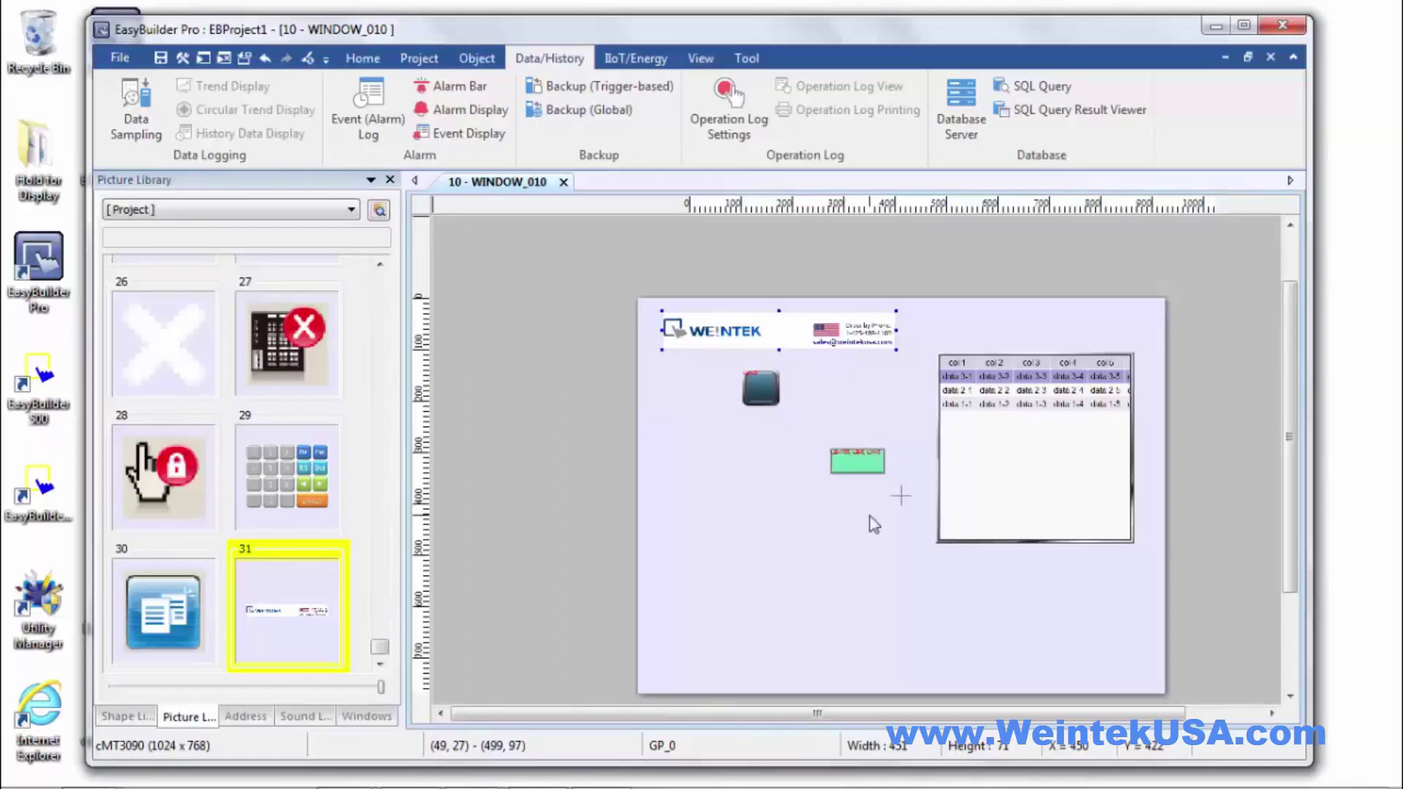
# Step: Create a new Event (Alarm) Log entry, Event 0, with Enable ticked for both the elapsed-time and occurrence read/reset addresses at LW-0
pyautogui.scroll(1, 757, 176)
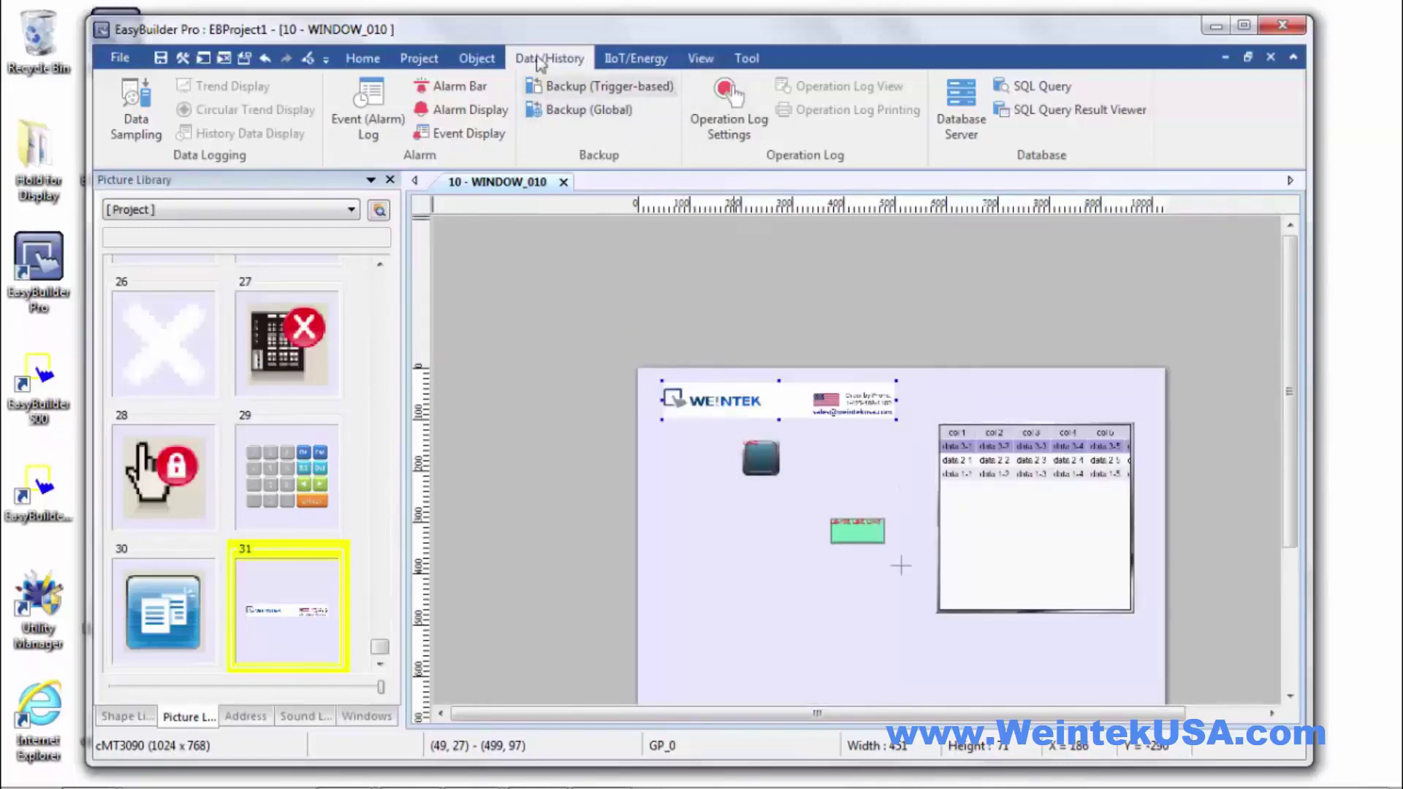
pyautogui.click(370, 98)
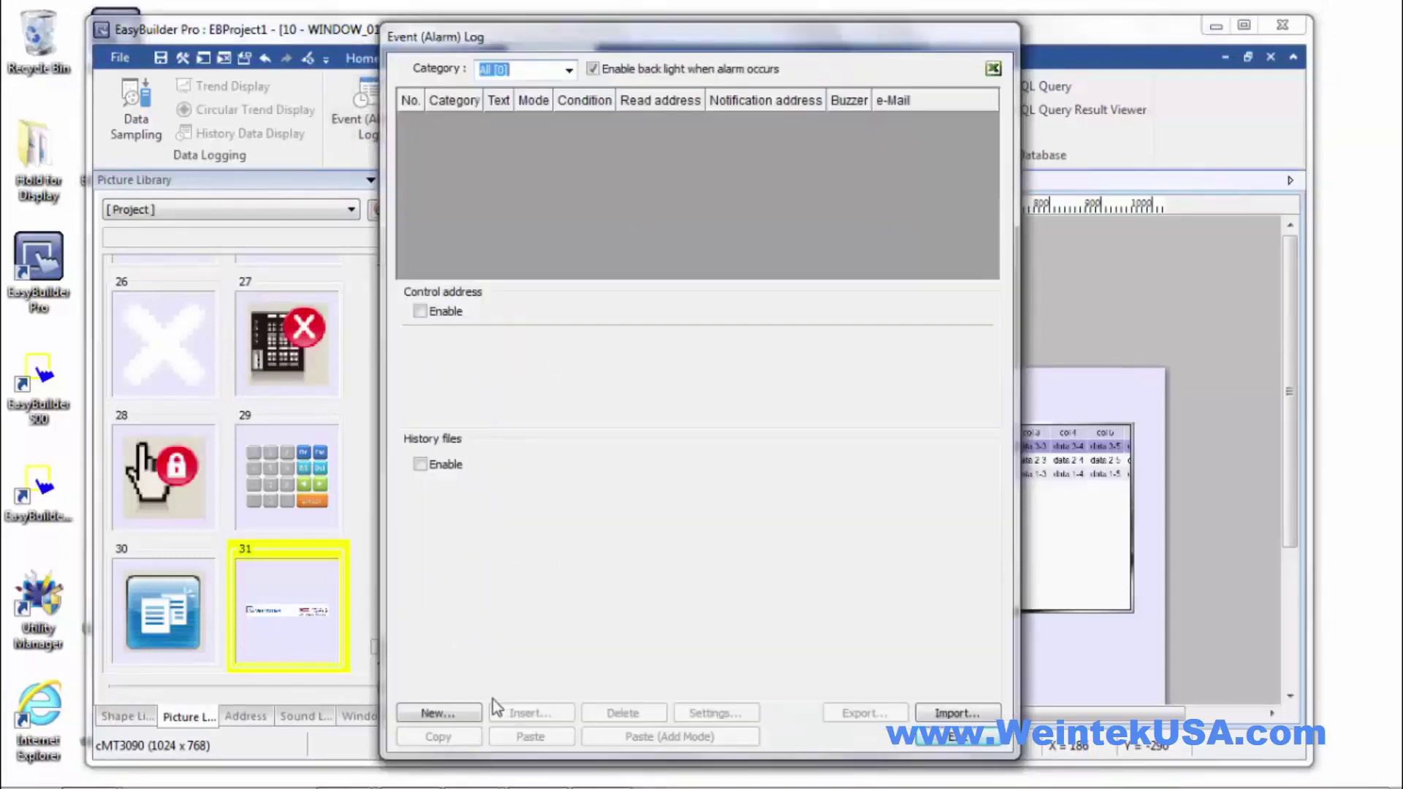
pyautogui.click(437, 713)
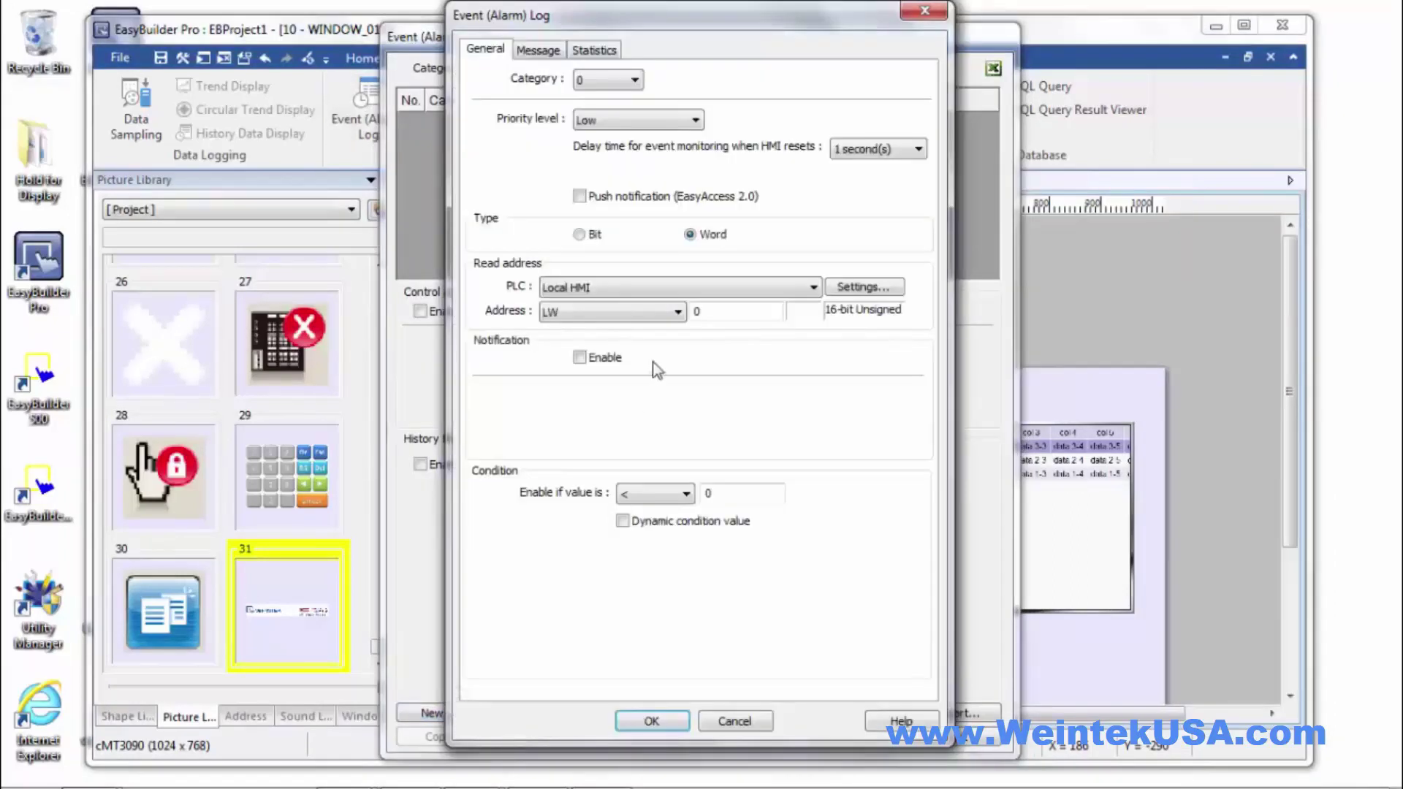
pyautogui.click(544, 49)
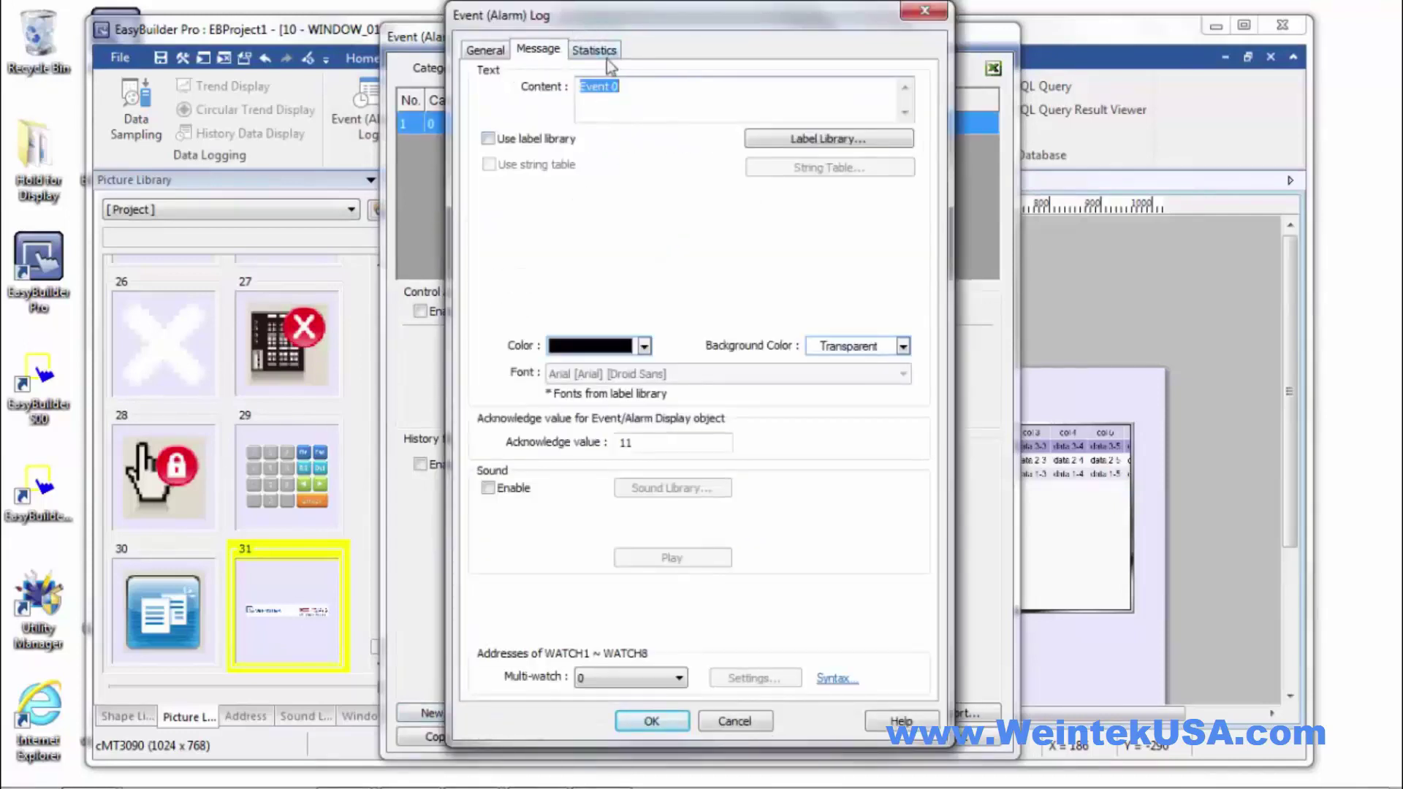
pyautogui.click(607, 52)
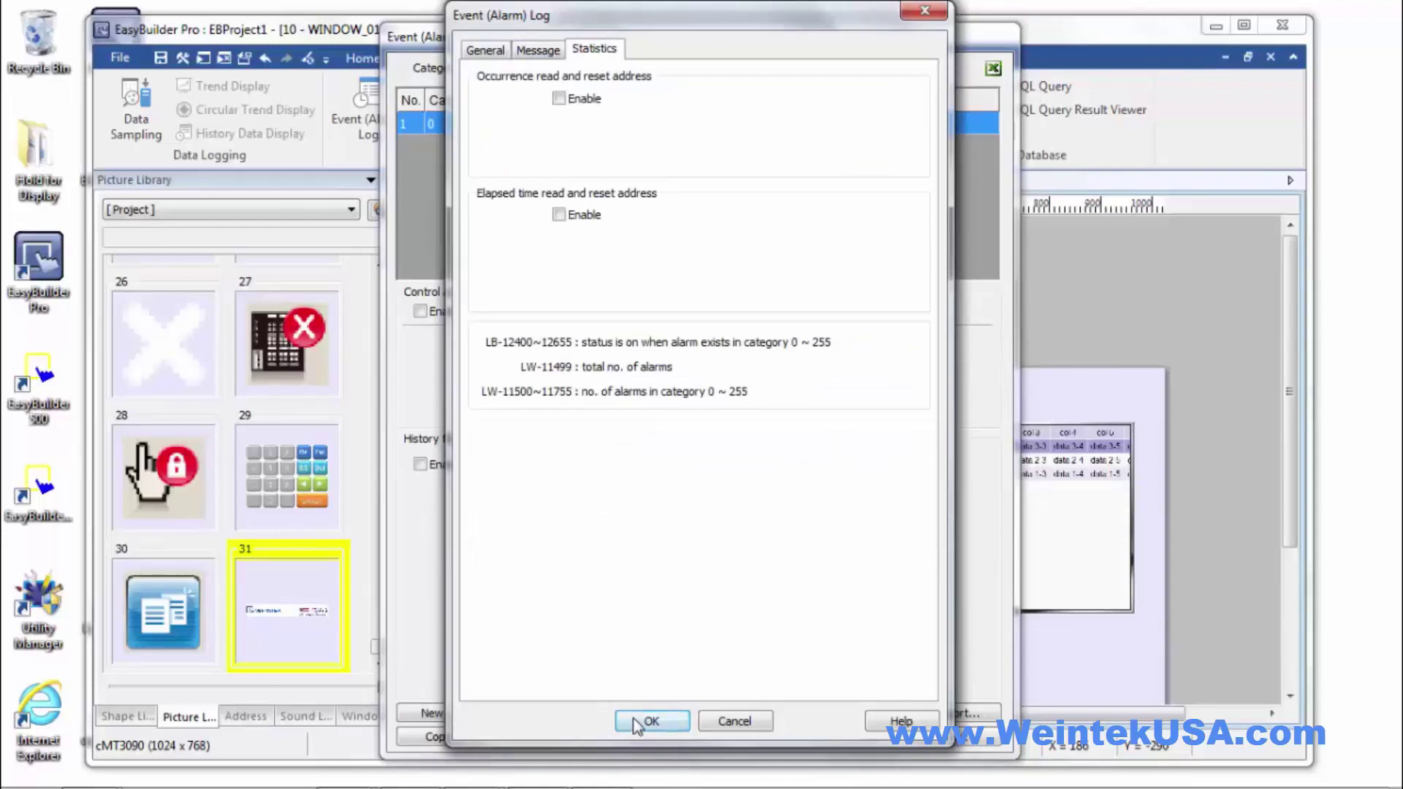
pyautogui.click(559, 215)
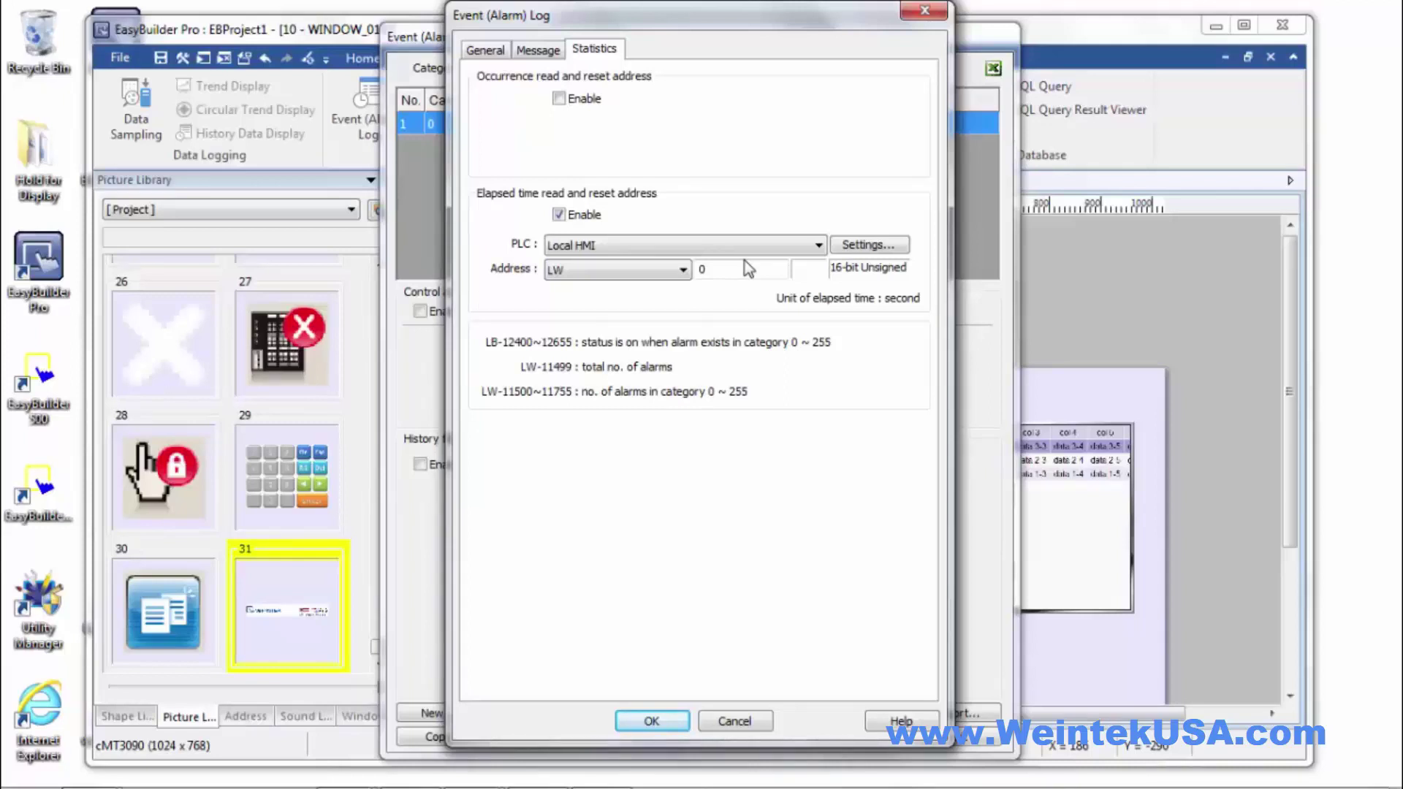
pyautogui.click(559, 99)
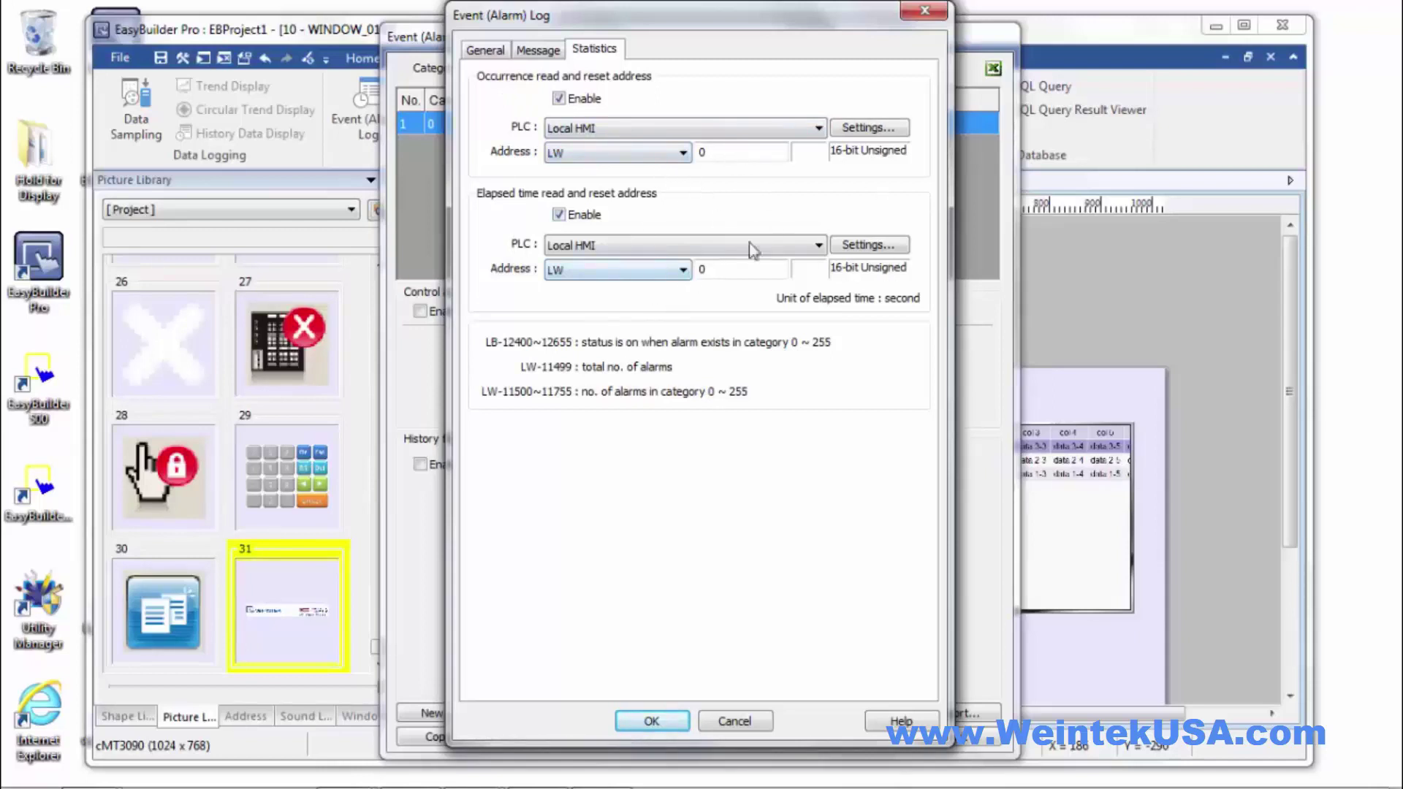
pyautogui.click(651, 722)
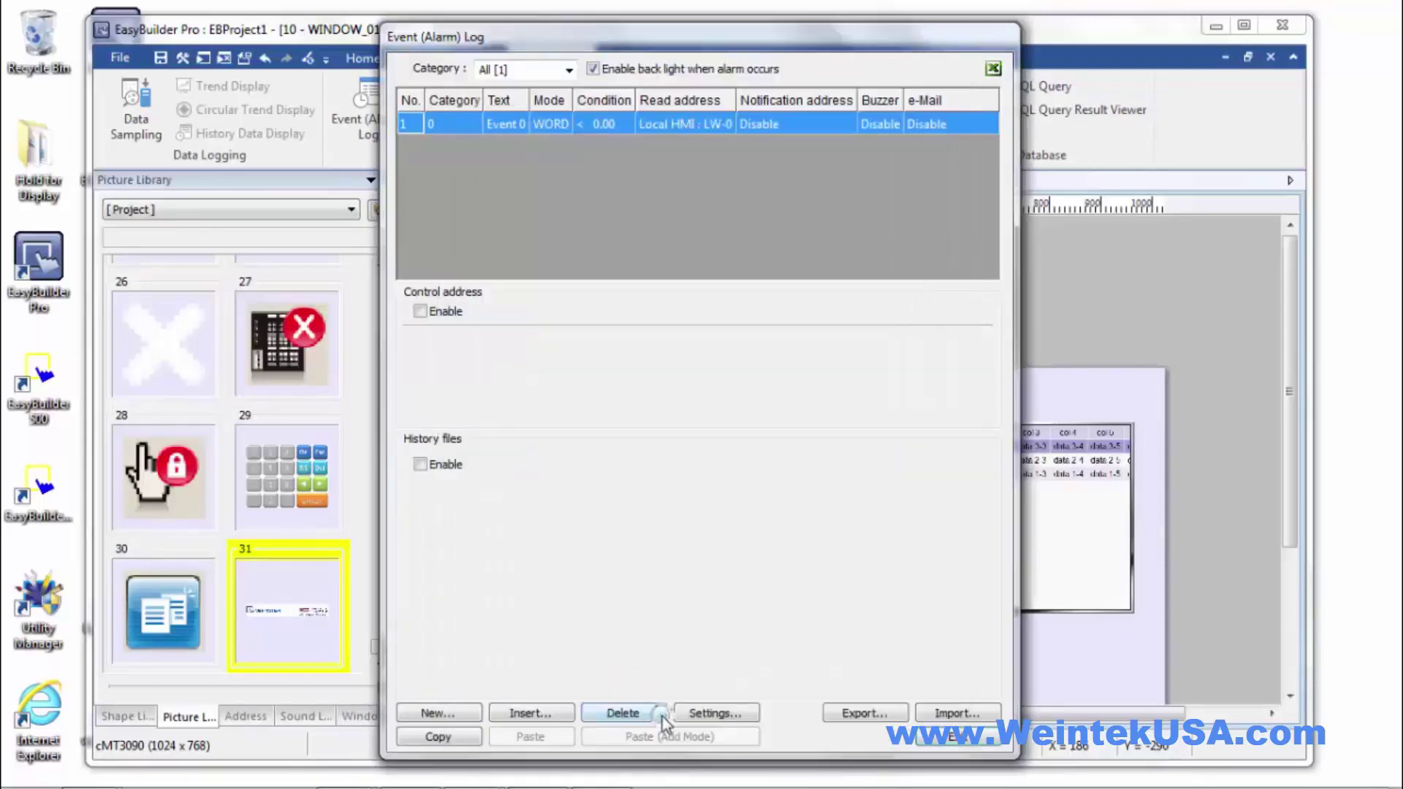
pyautogui.click(954, 738)
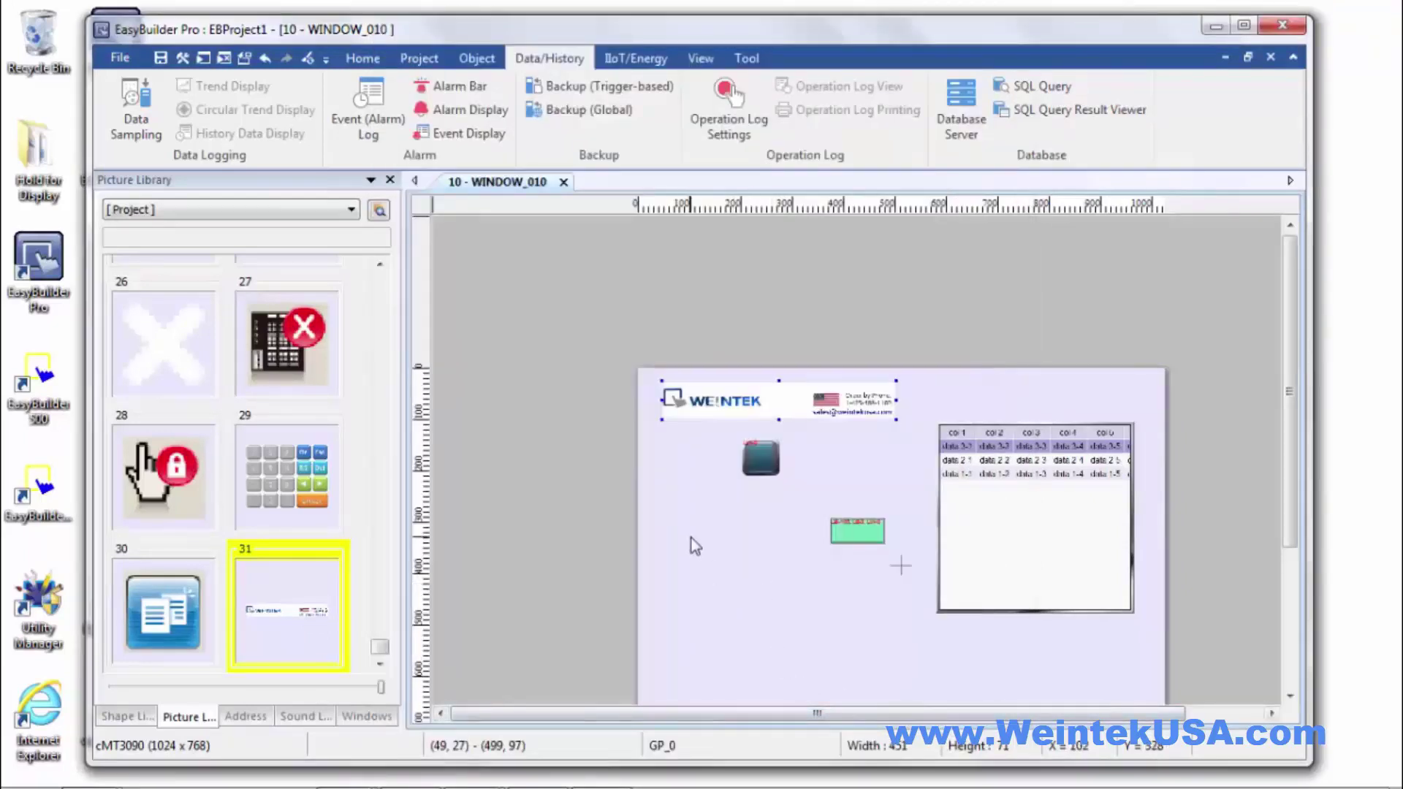